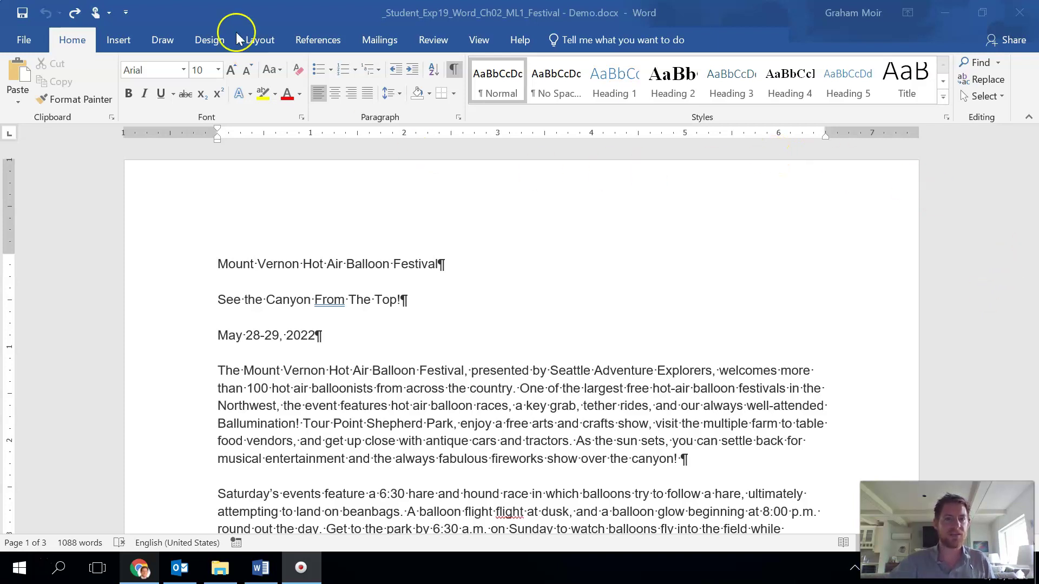
- Apply the Organic theme to the document
click(207, 39)
click(17, 94)
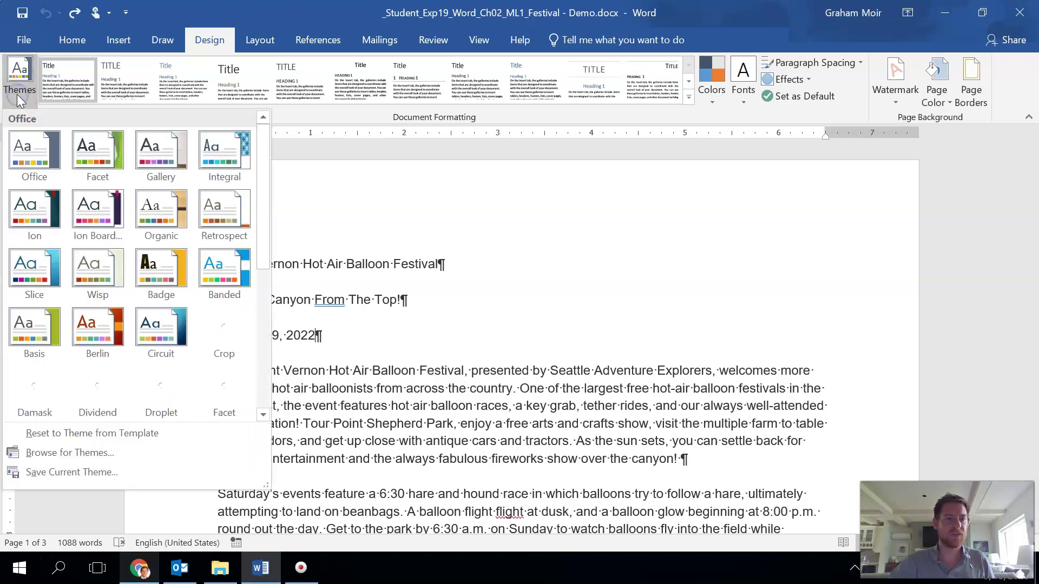
click(179, 219)
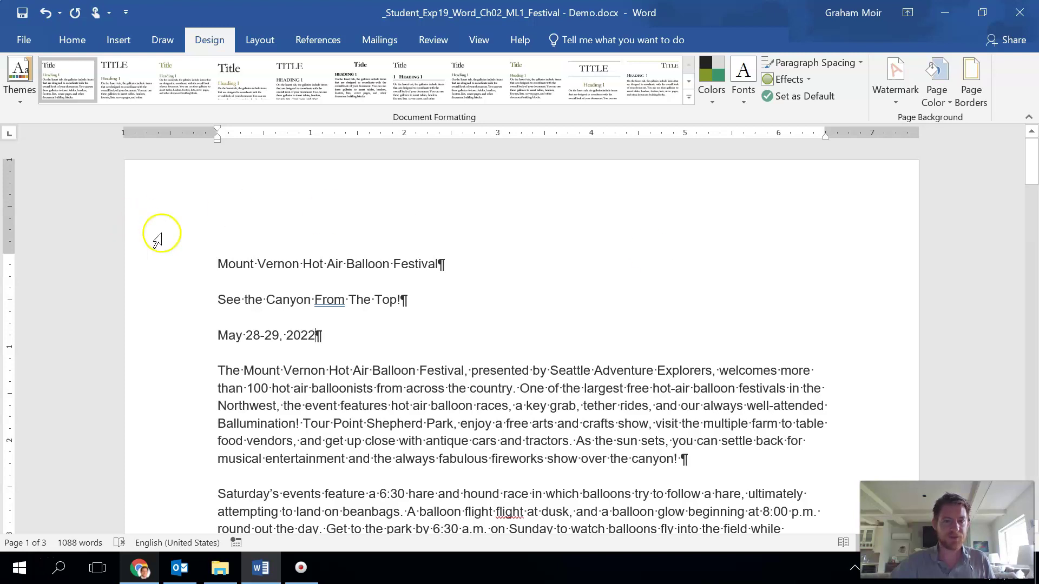
- Convert the heading "Mount Vernon Hot Air Balloon Festival" to WordArt using the black fill style with an orange hard shadow
click(215, 264)
drag(215, 264, 446, 262)
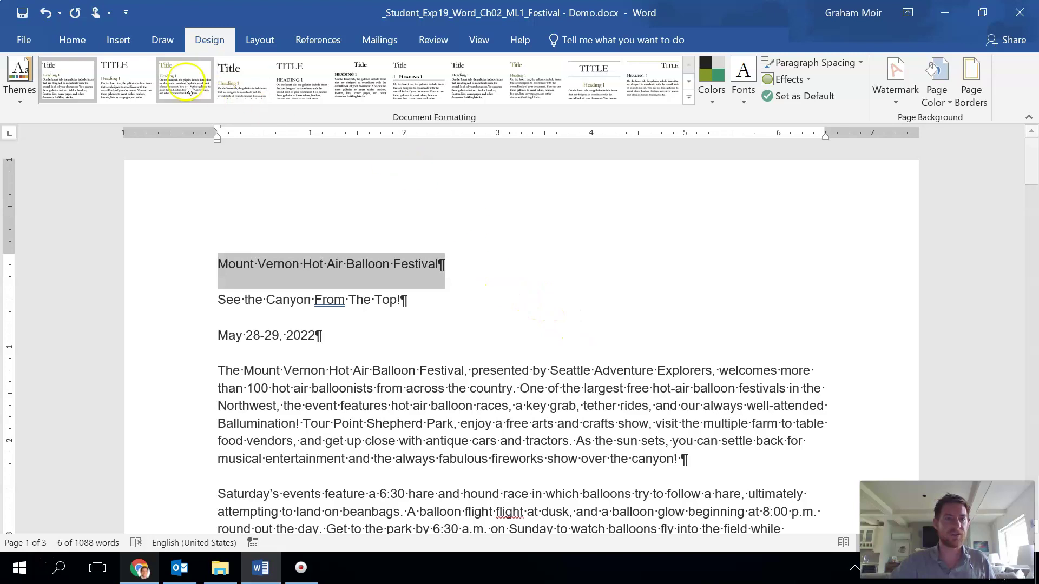
click(117, 42)
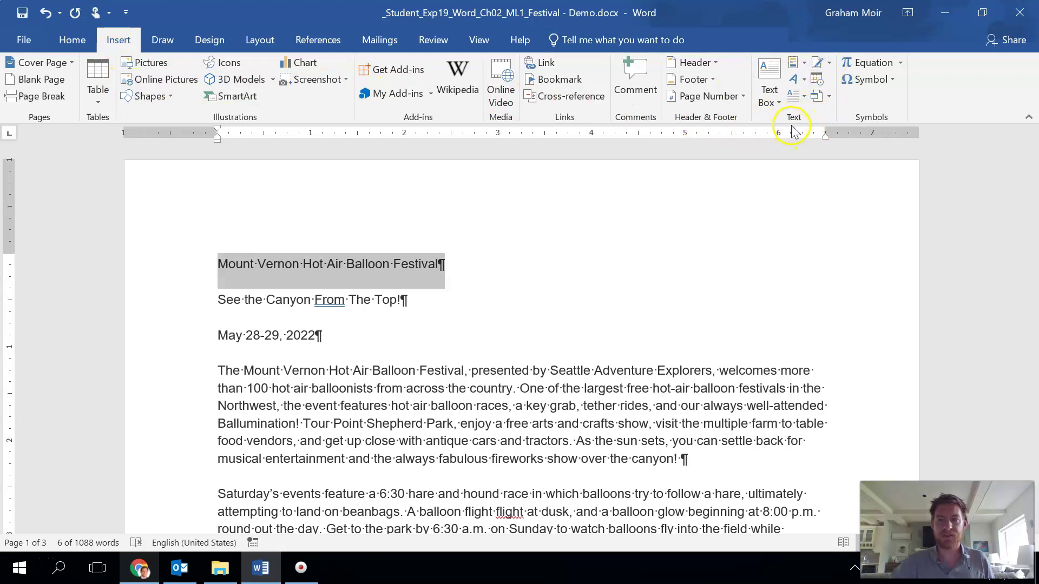
click(804, 82)
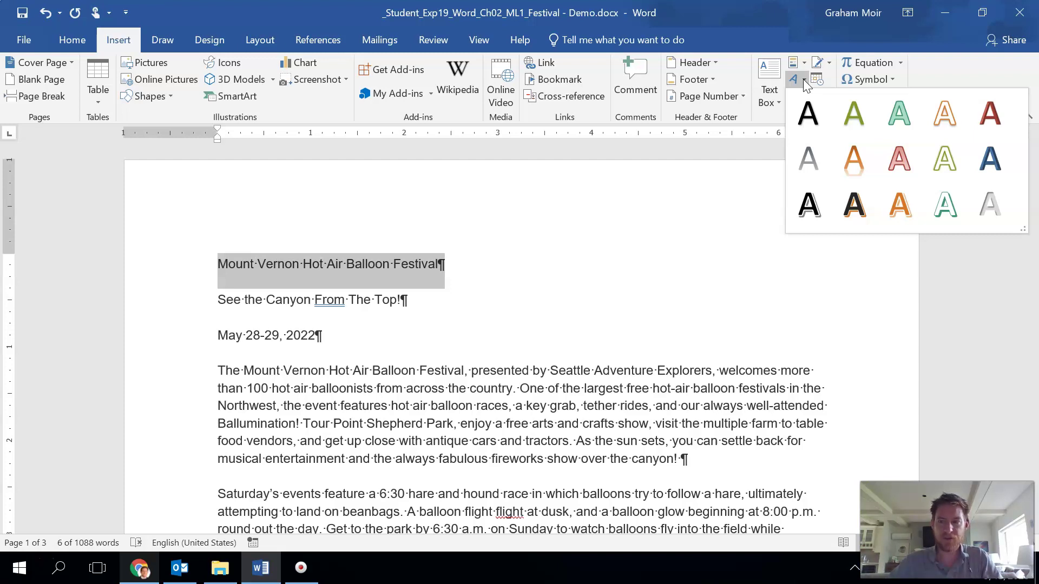
click(862, 213)
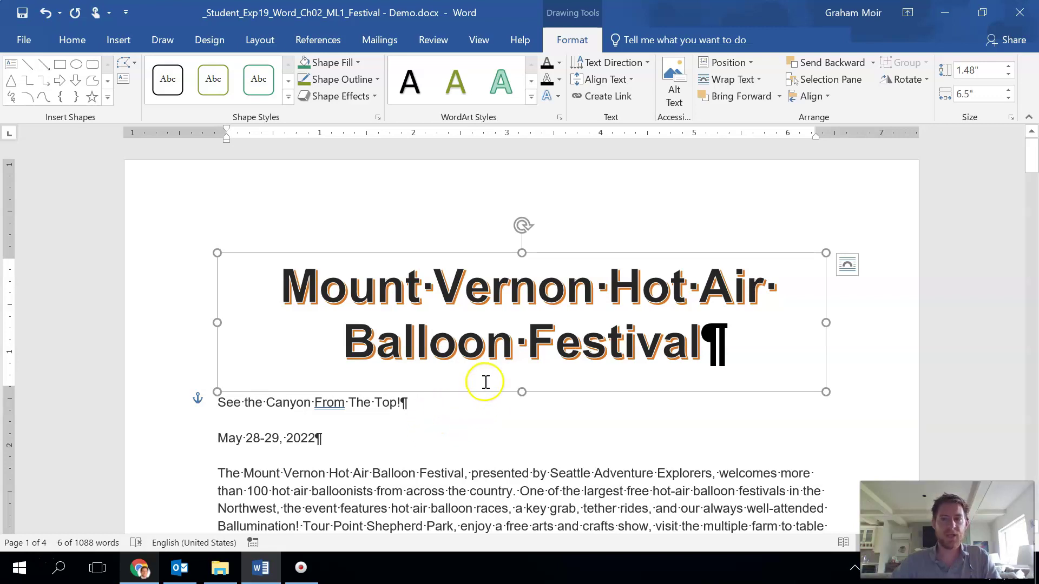
- Set the WordArt heading's font size to 24
click(76, 41)
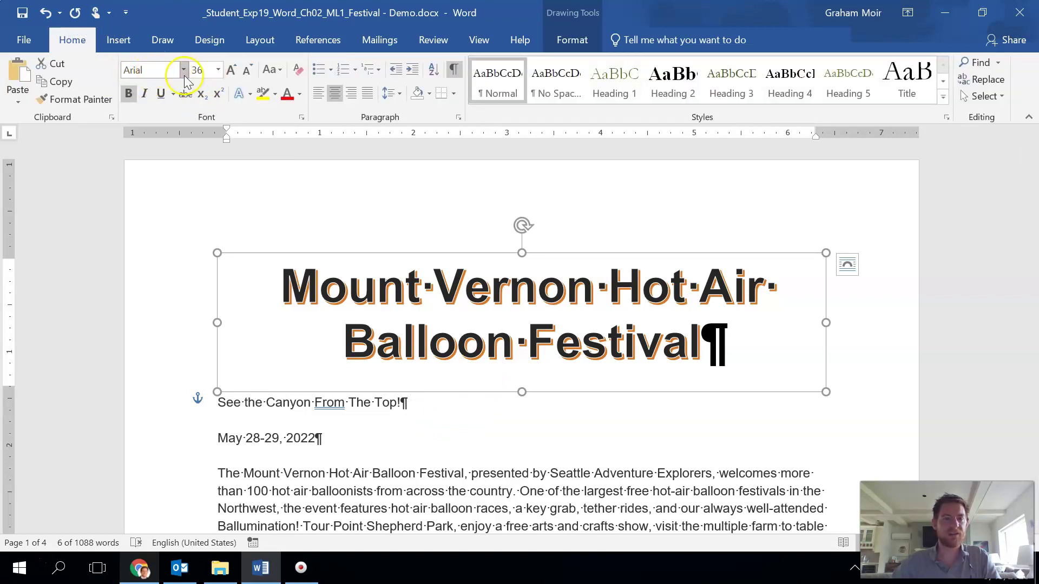
click(203, 71)
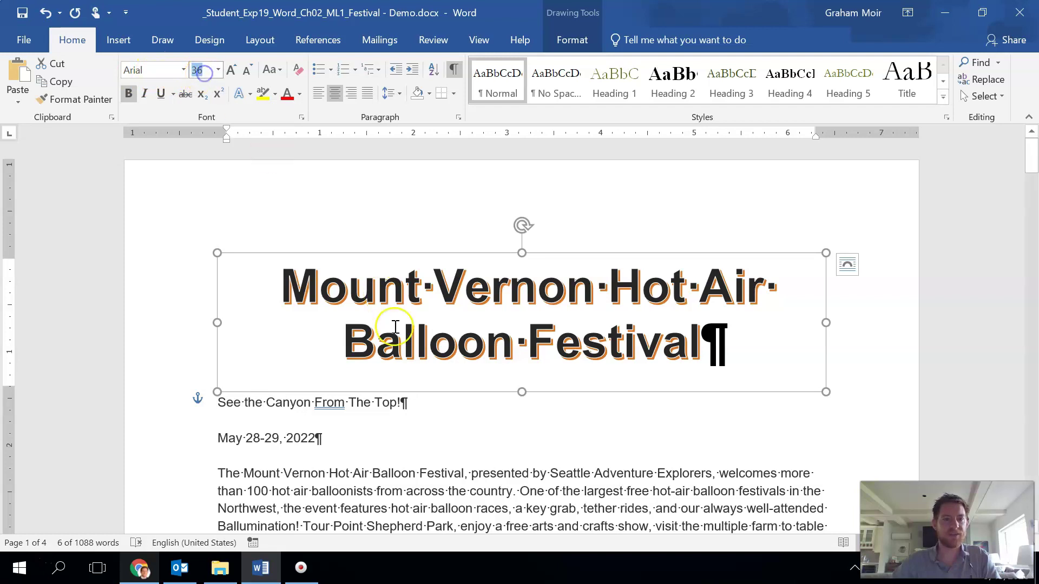
text(24)
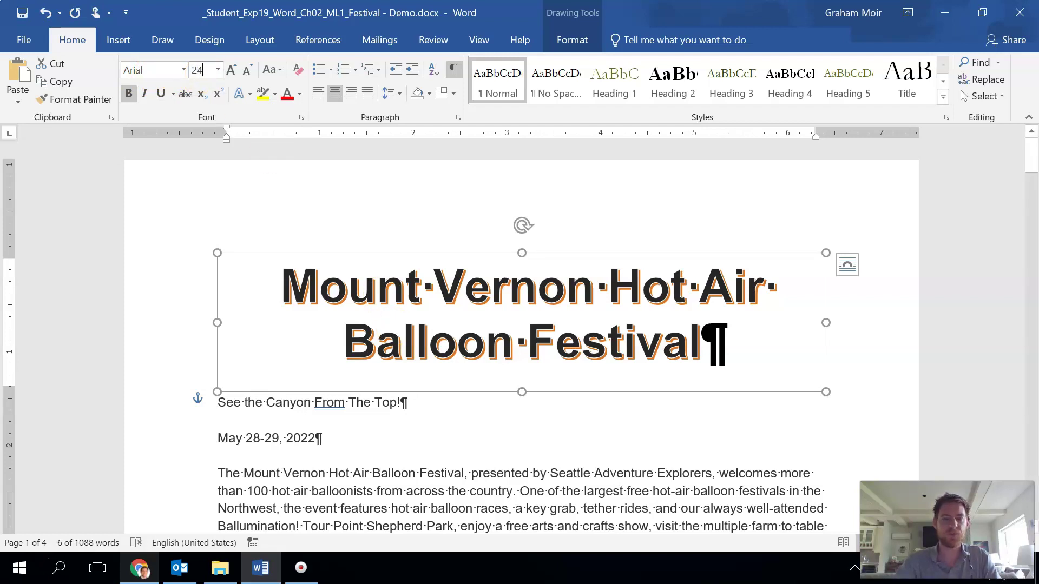
key(Return)
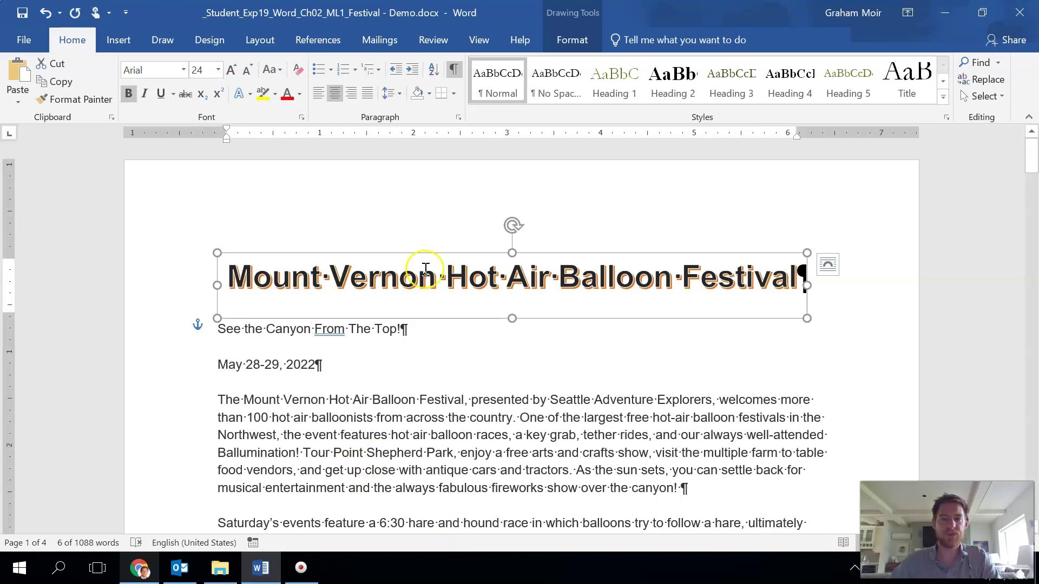
- Set the WordArt heading's text wrapping to Top and Bottom and check its layout options
click(560, 42)
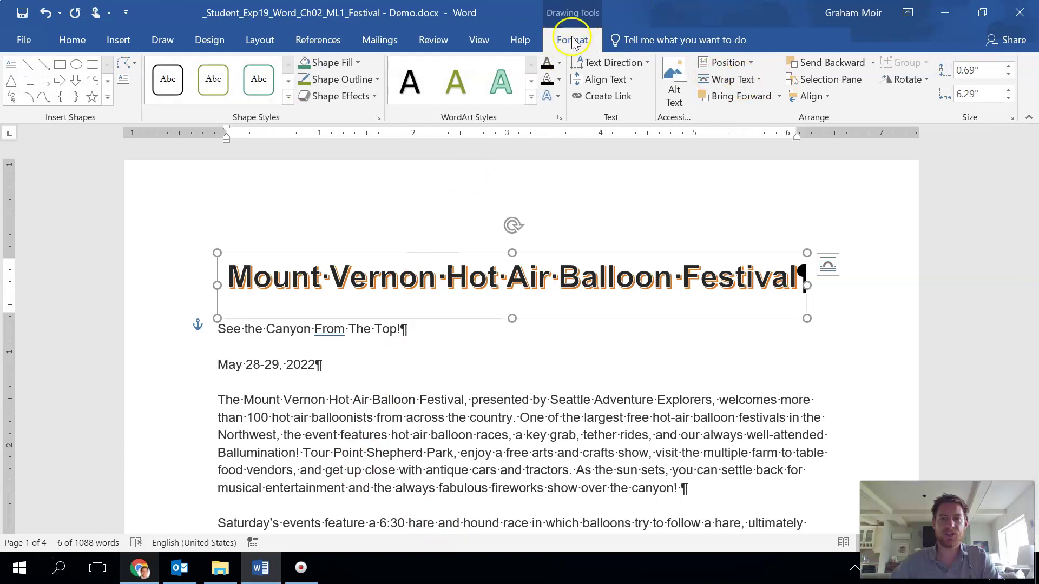
click(738, 80)
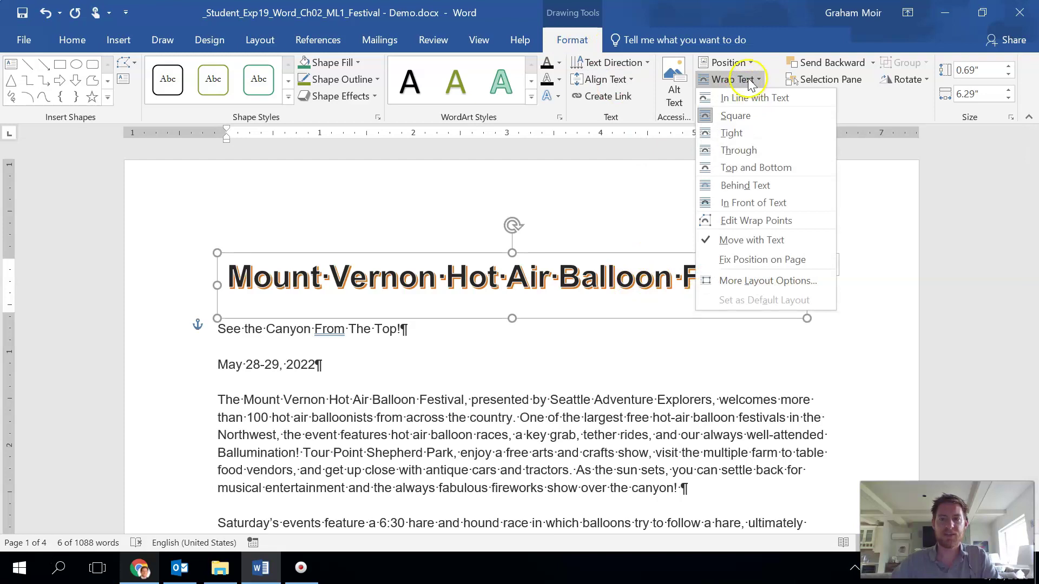
click(767, 169)
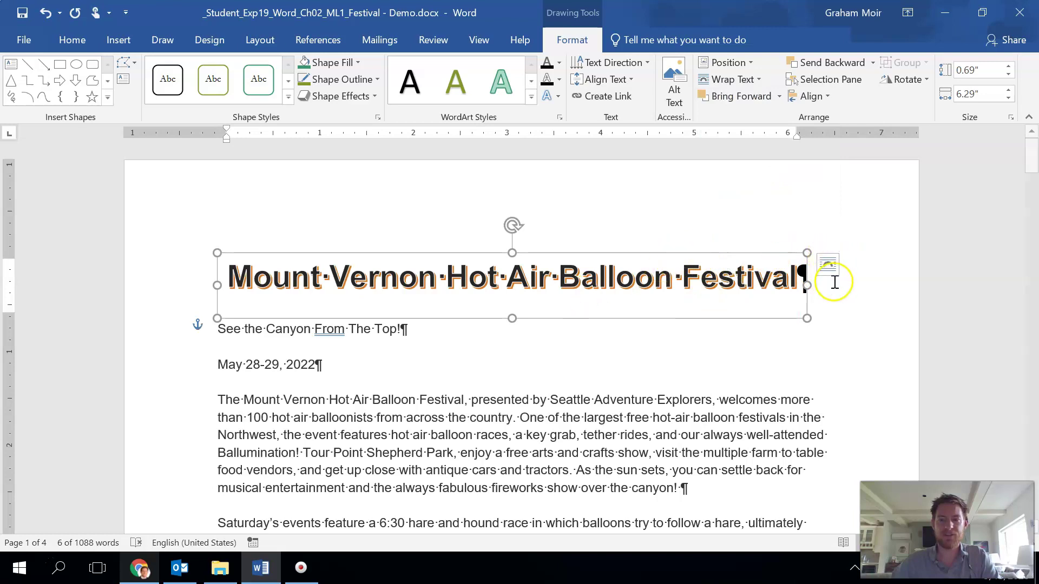
click(827, 264)
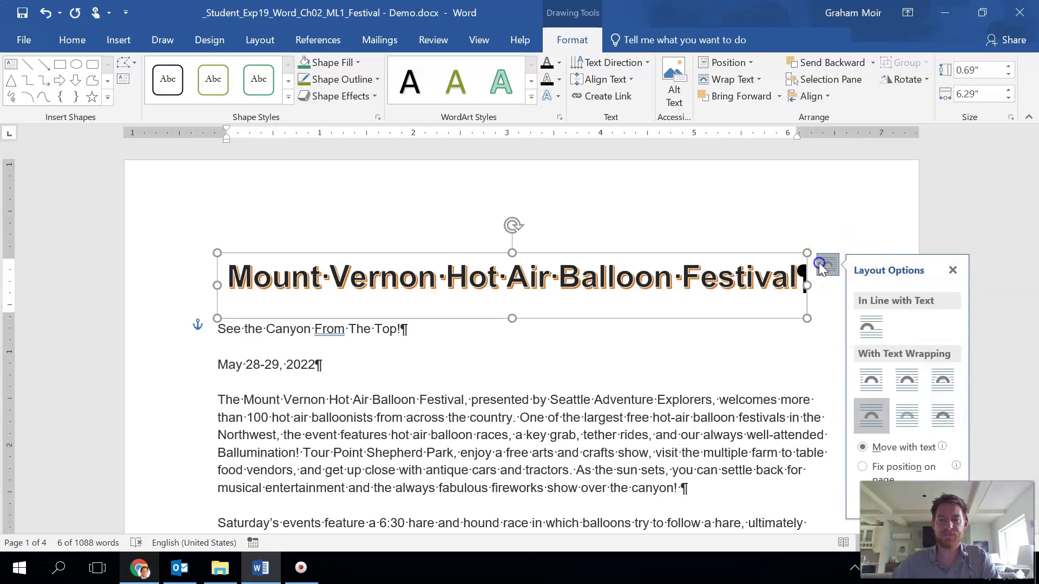
click(820, 262)
click(438, 375)
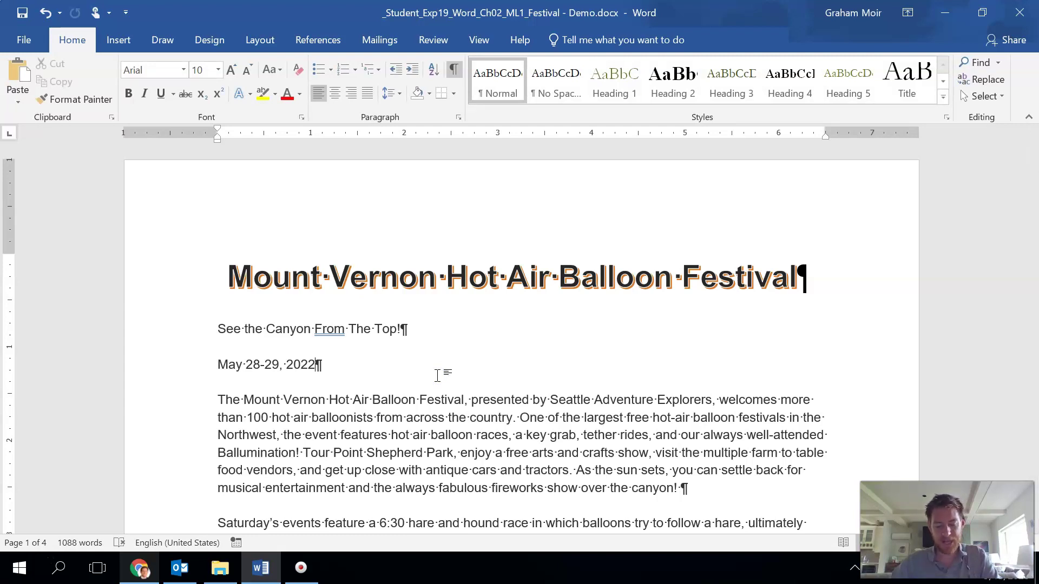
- Apply the light teal gradient theme shape style (Teal, Accent 2) to the WordArt heading's box
click(485, 281)
click(492, 318)
click(576, 42)
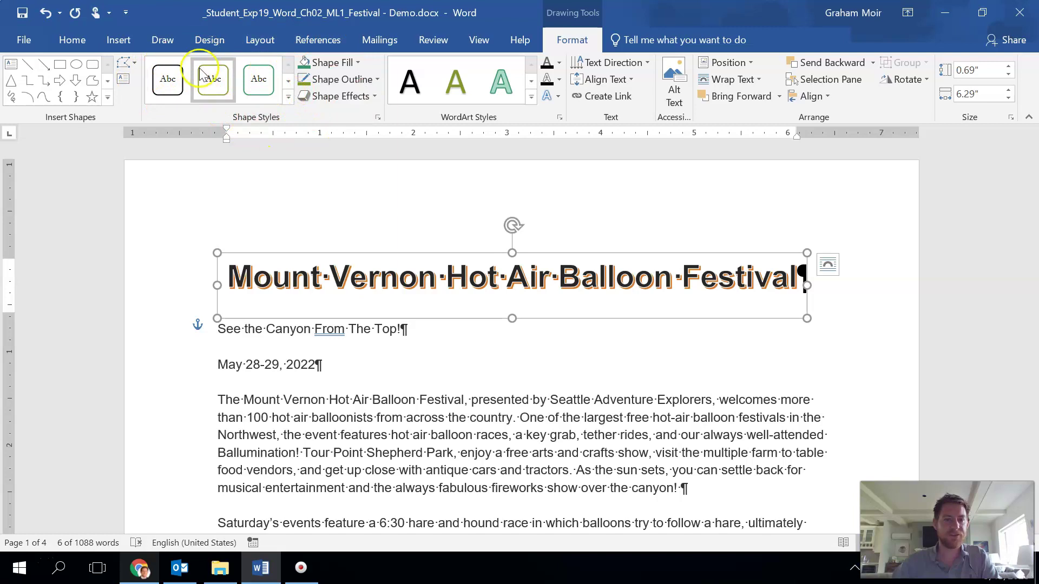
click(289, 98)
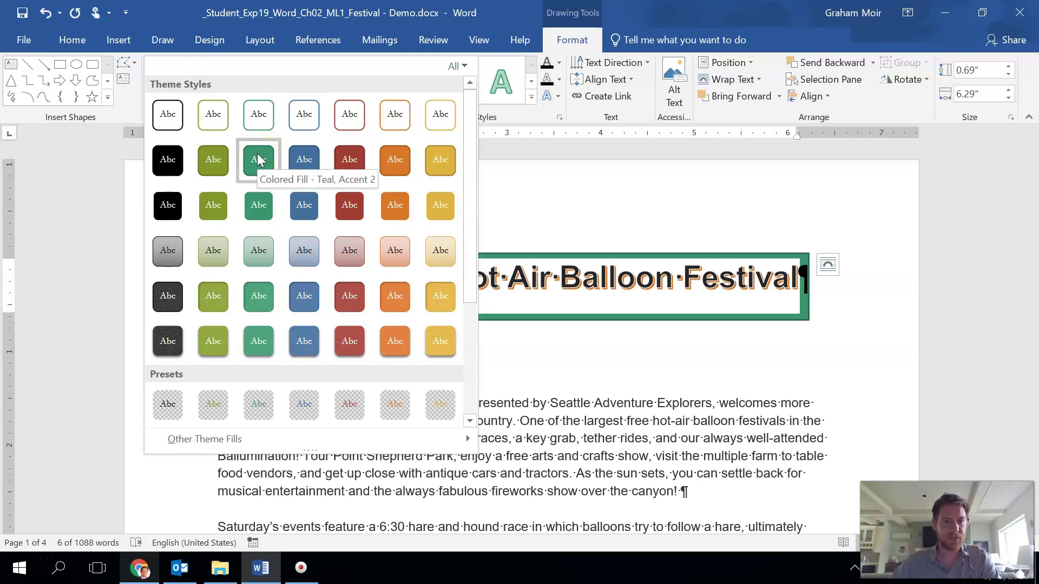
click(260, 259)
click(530, 311)
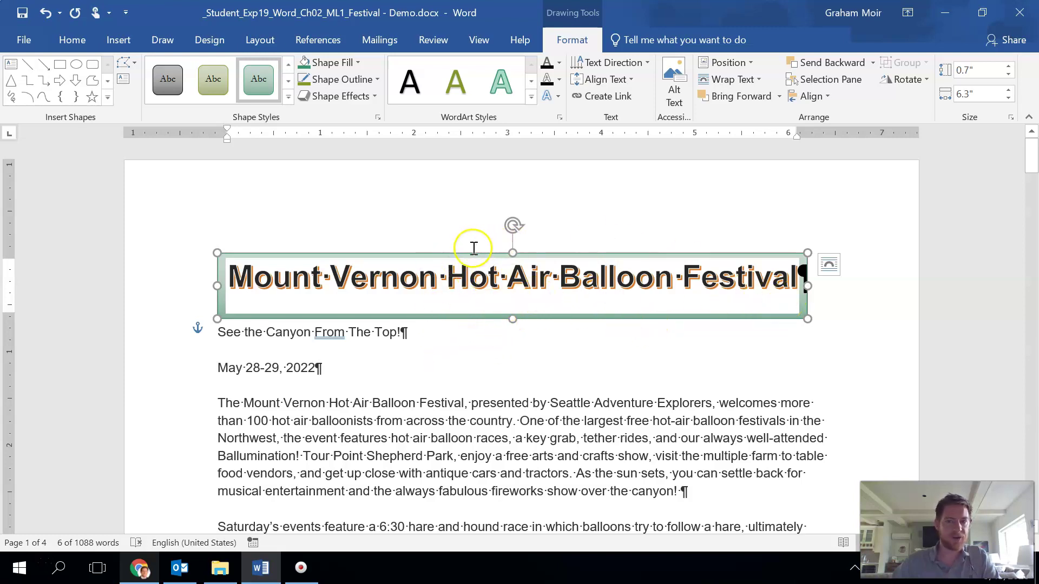
click(500, 402)
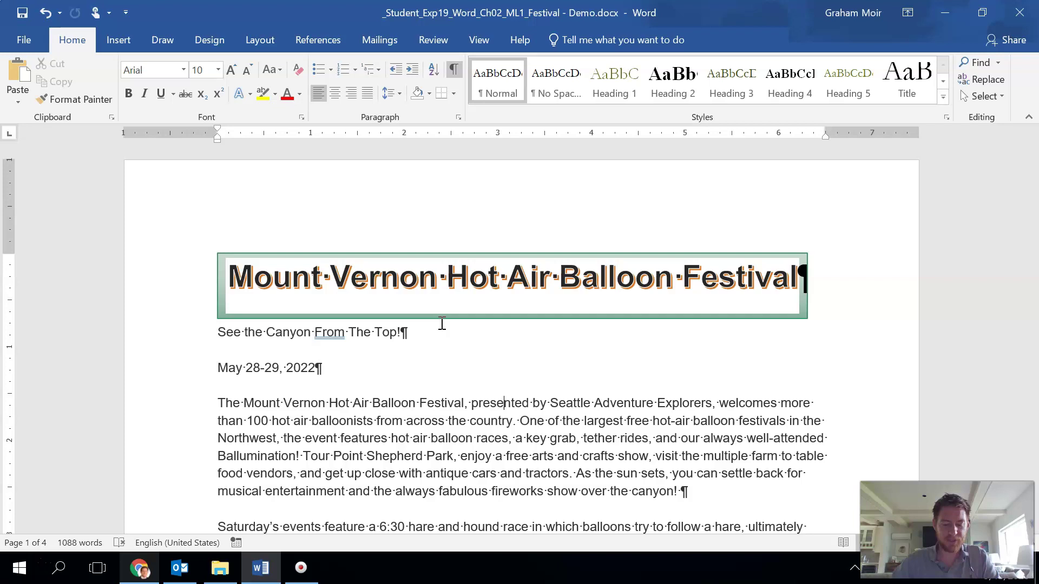
- Center the line "See the Canyon From The Top!" and make it bold
drag(213, 331, 409, 333)
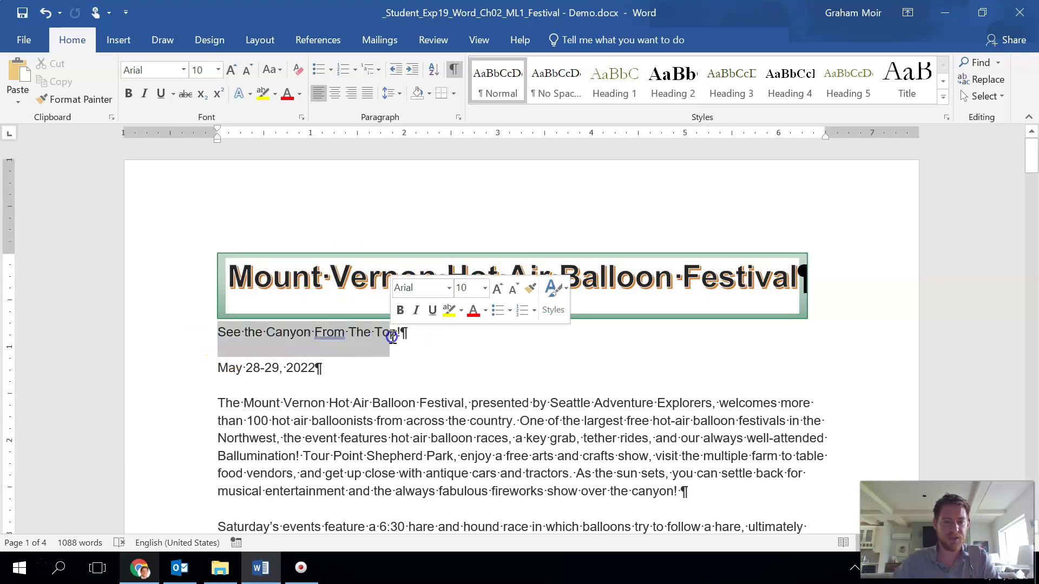
click(391, 333)
drag(206, 329, 398, 336)
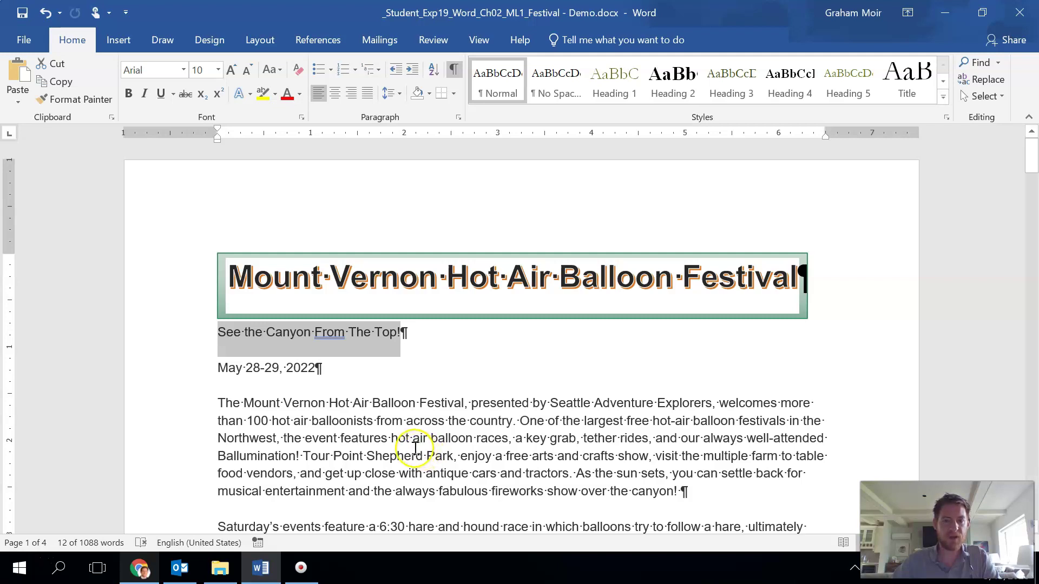
click(336, 95)
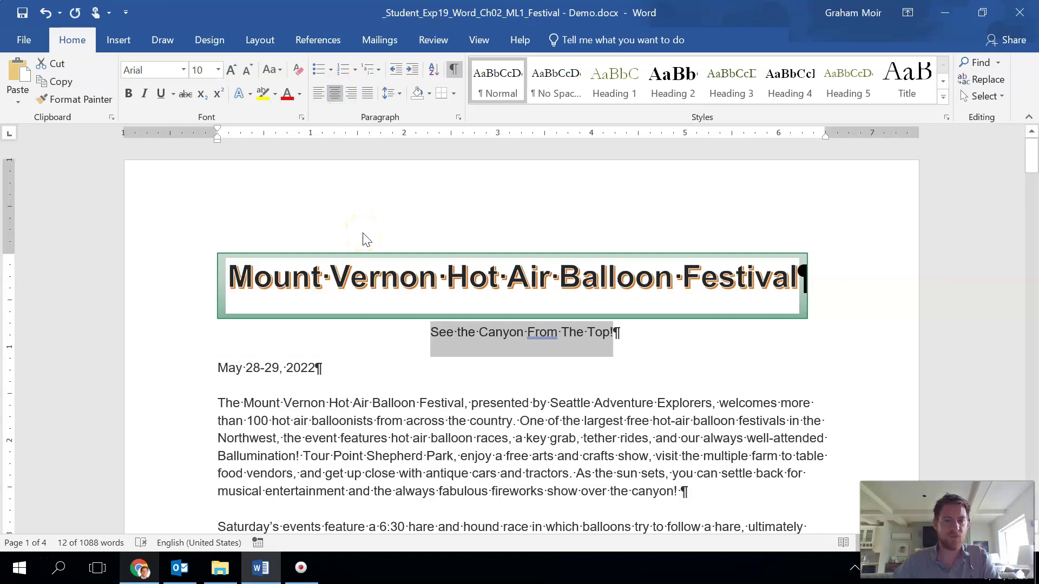
click(128, 94)
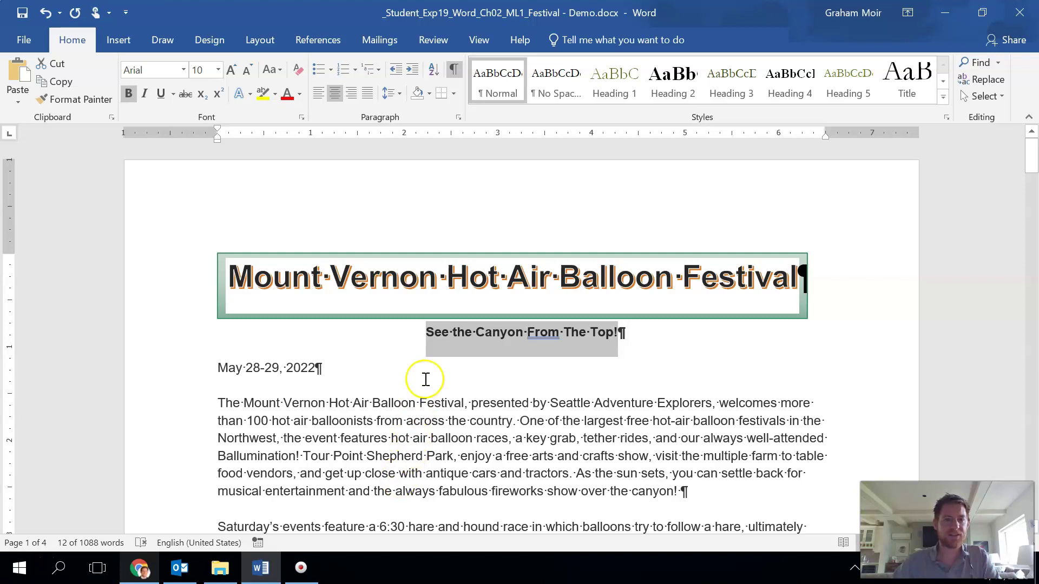
- Change the font color of "See the Canyon From The Top!" to the base teal theme color and dismiss the mail notification
click(300, 95)
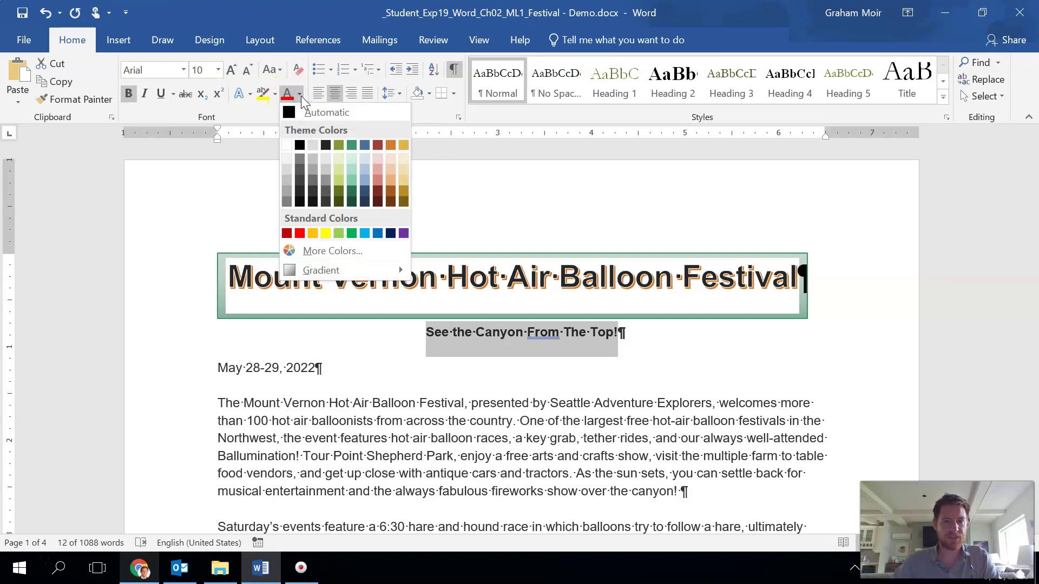
click(352, 145)
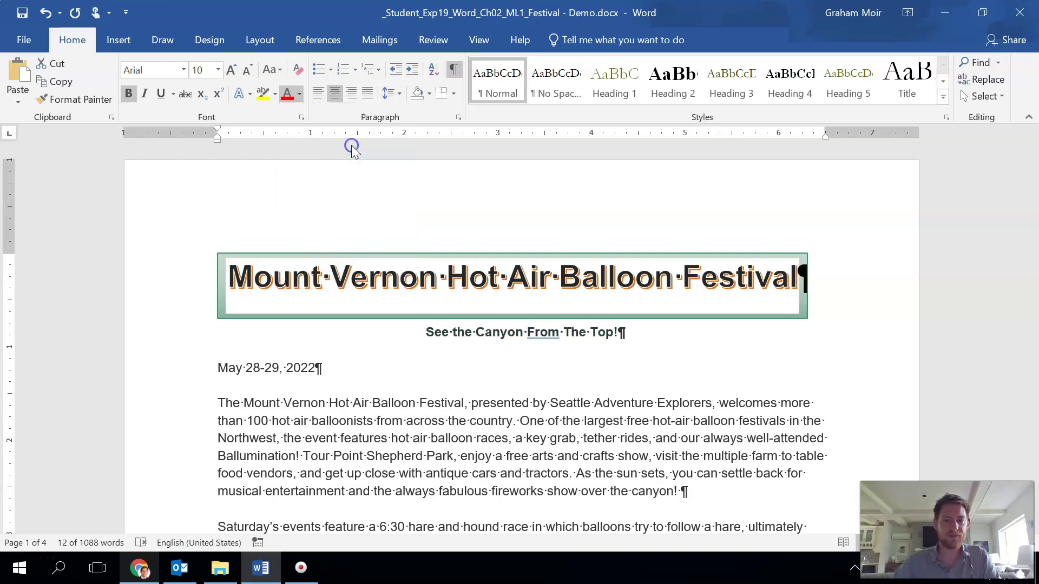
click(404, 412)
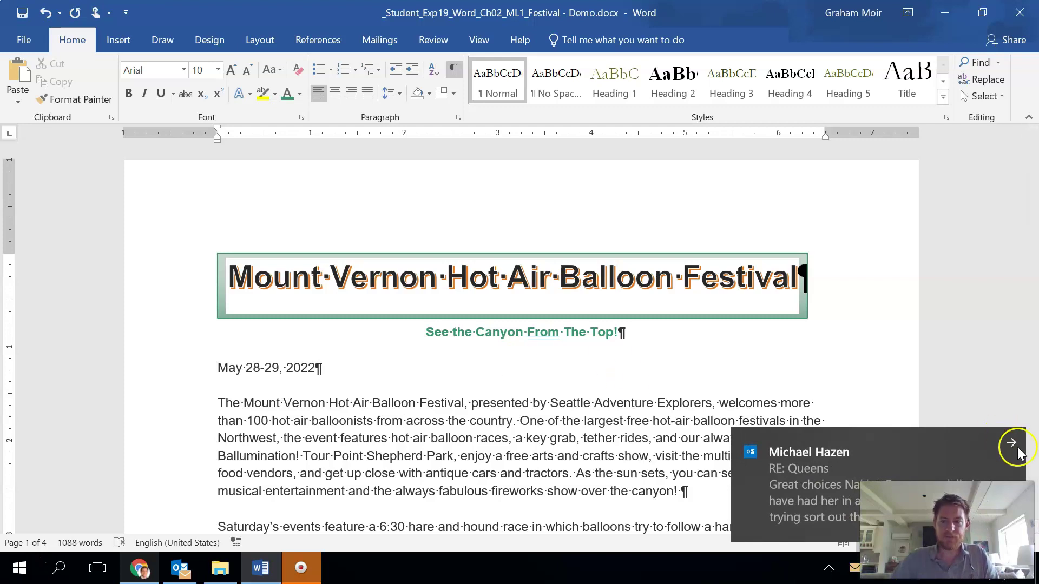
click(1010, 441)
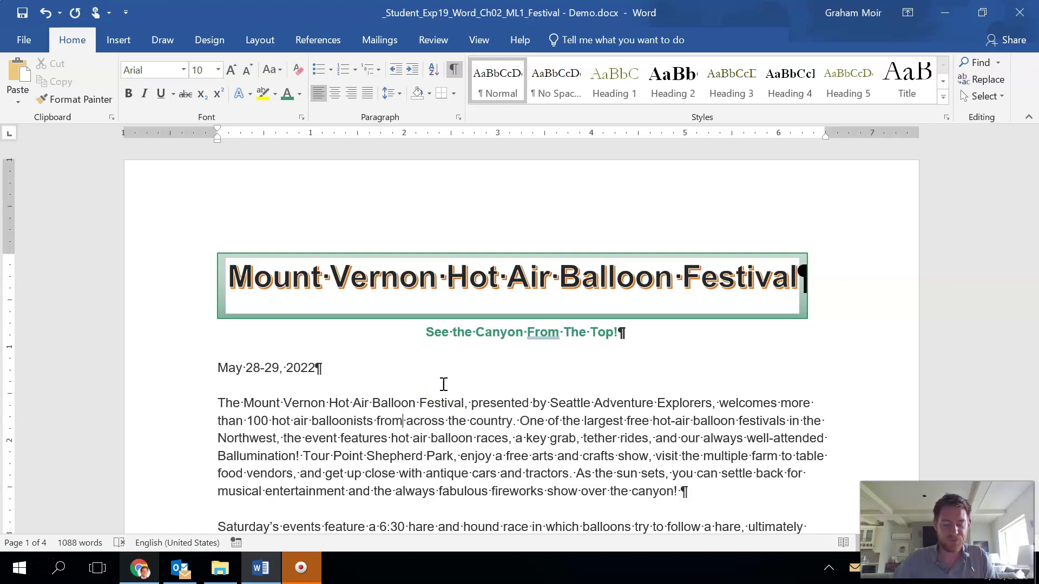
- Format the body text from "May 28-29, 2022" through "on the festival grounds." in two equal columns with a line between
drag(215, 368, 406, 441)
scroll(244, 363, up, 8)
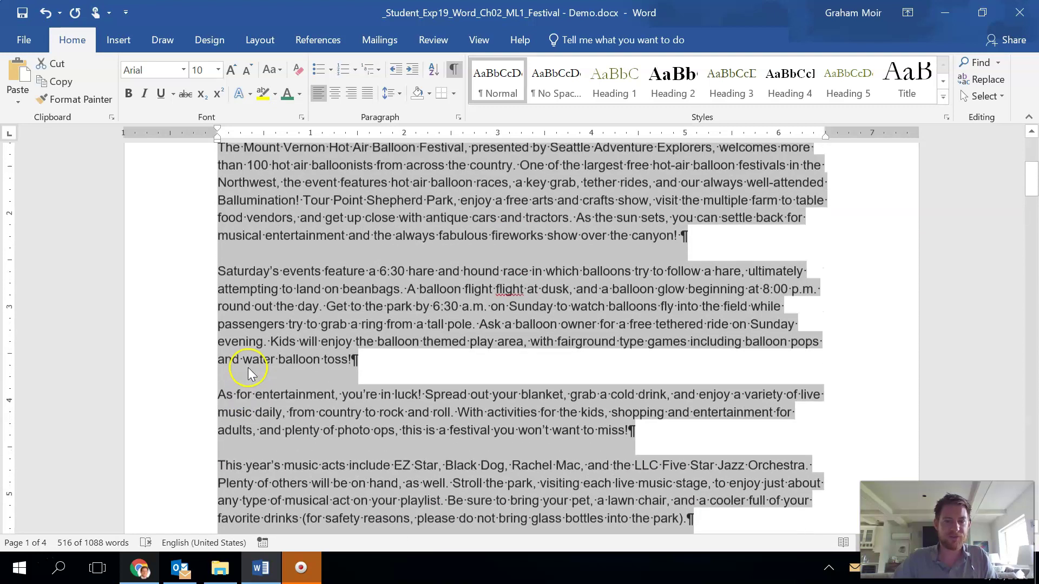
scroll(248, 368, down, 5)
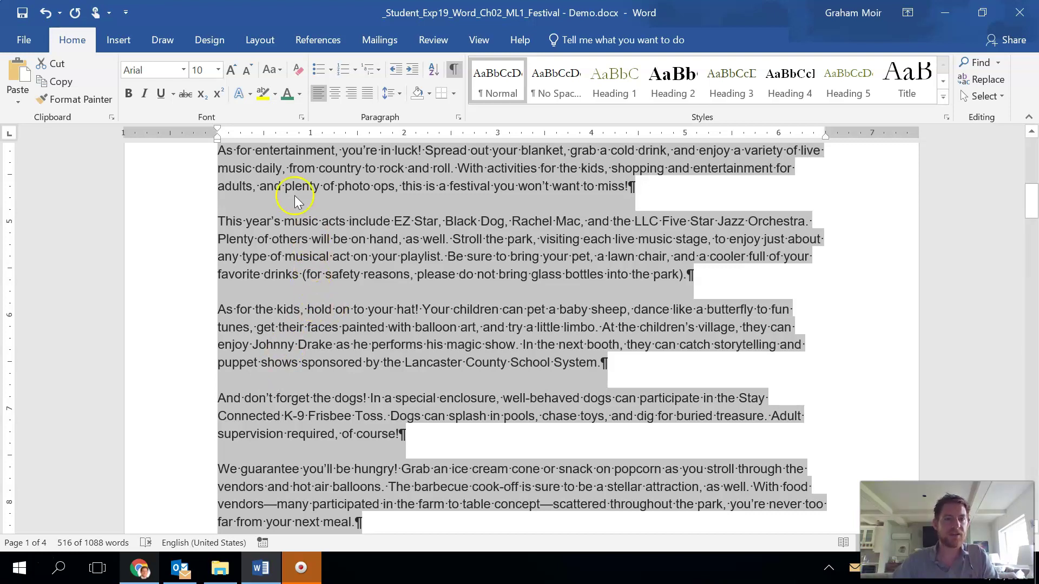
click(258, 41)
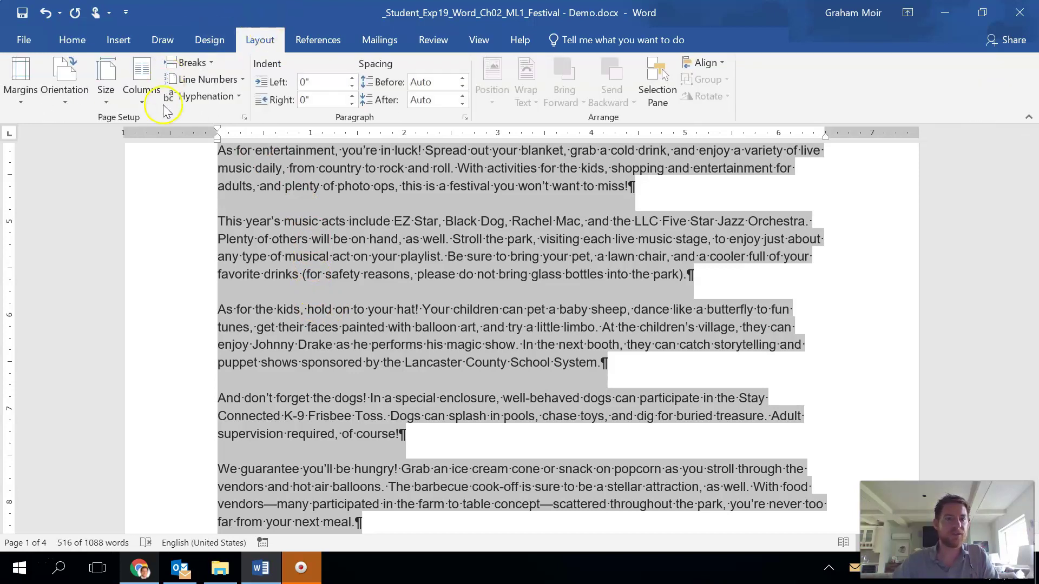
click(141, 95)
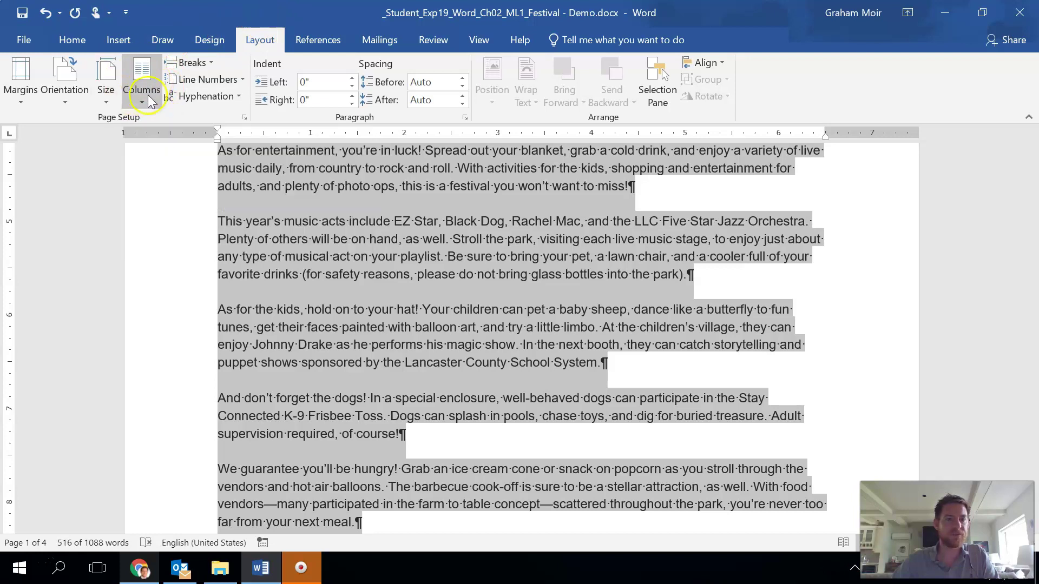
click(145, 103)
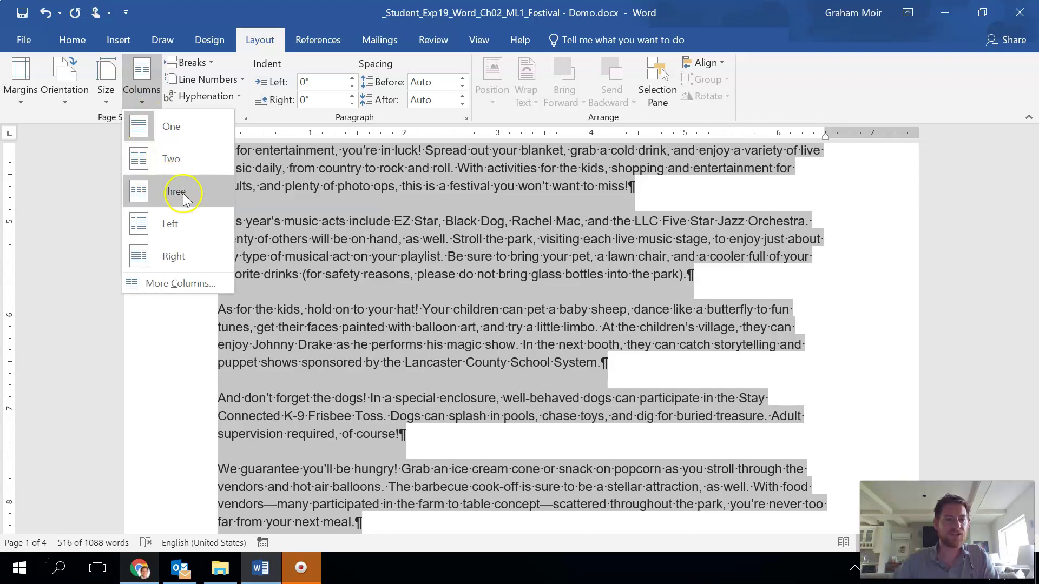
click(193, 286)
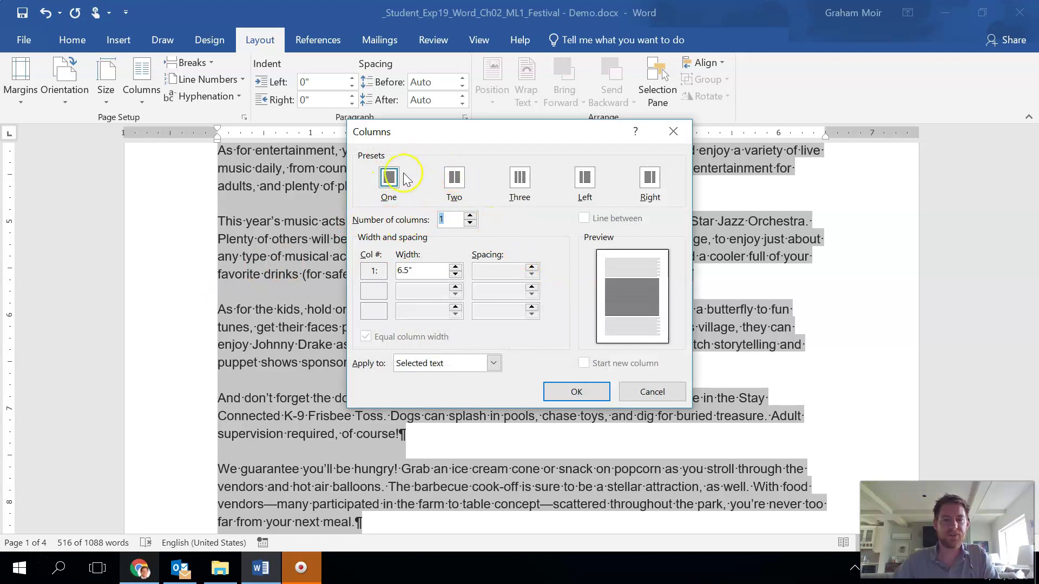
click(470, 217)
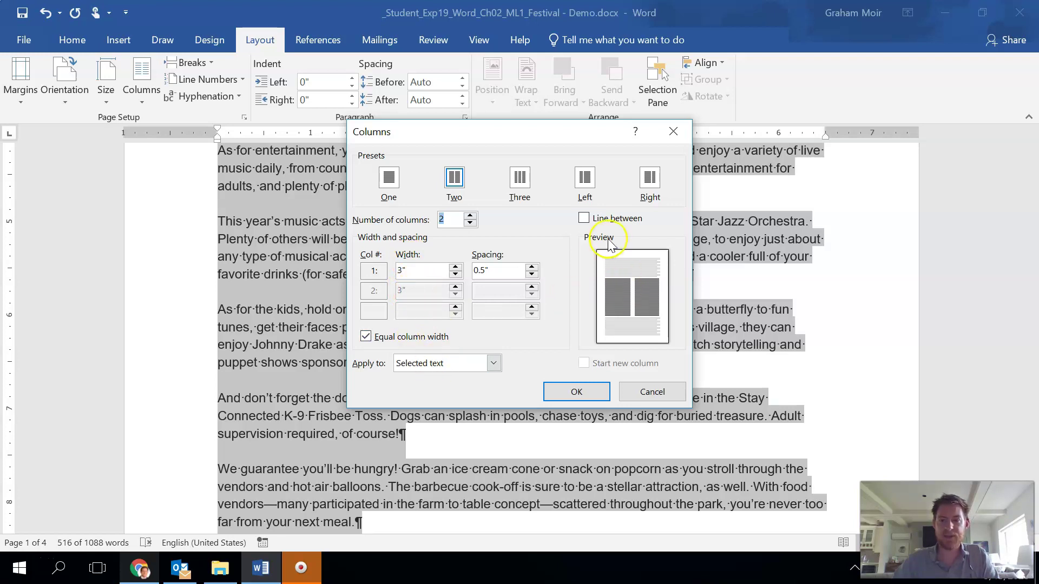
click(585, 220)
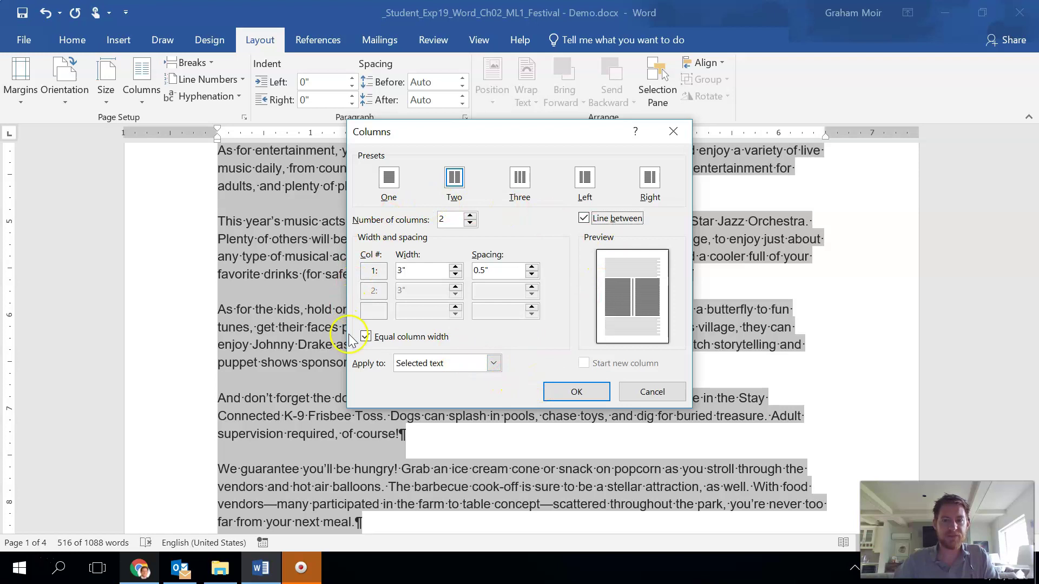
click(581, 395)
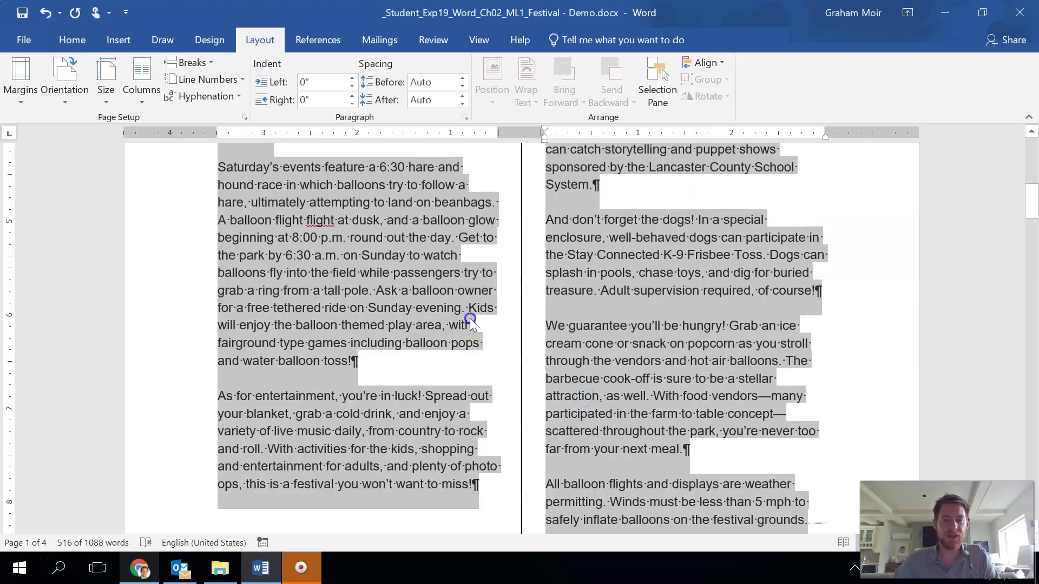
click(469, 319)
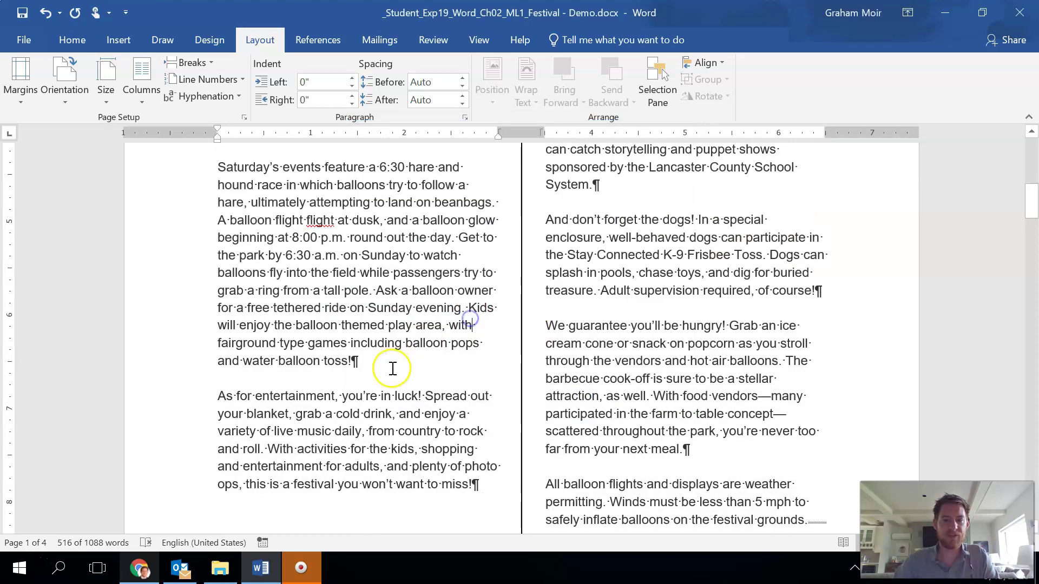
- Change the font of all the two-column text, from "May 28-29, 2022" through "festival grounds.", to Century Schoolbook
scroll(393, 368, up, 7)
scroll(393, 368, down, 3)
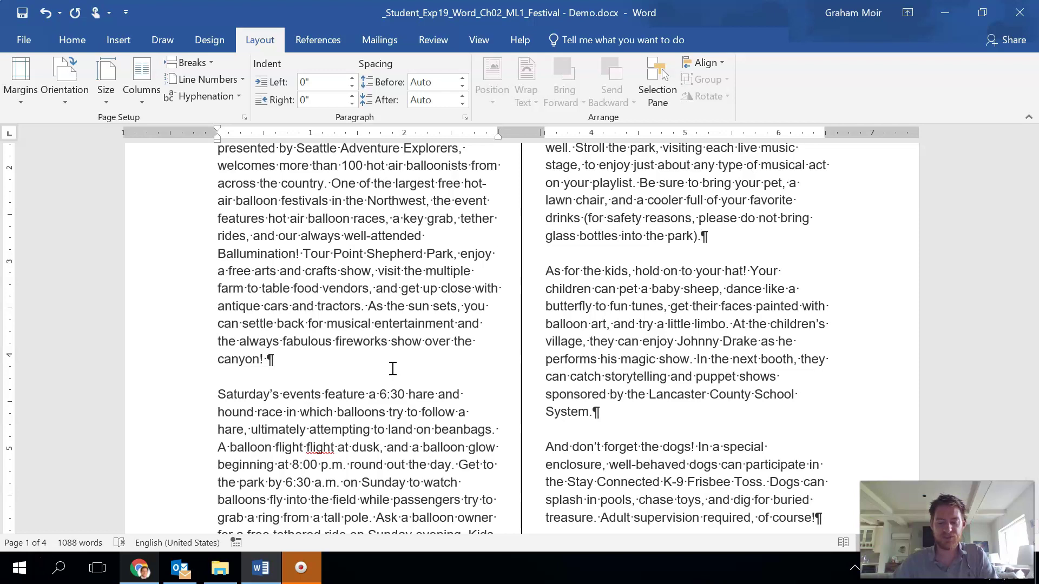
scroll(282, 265, up, 3)
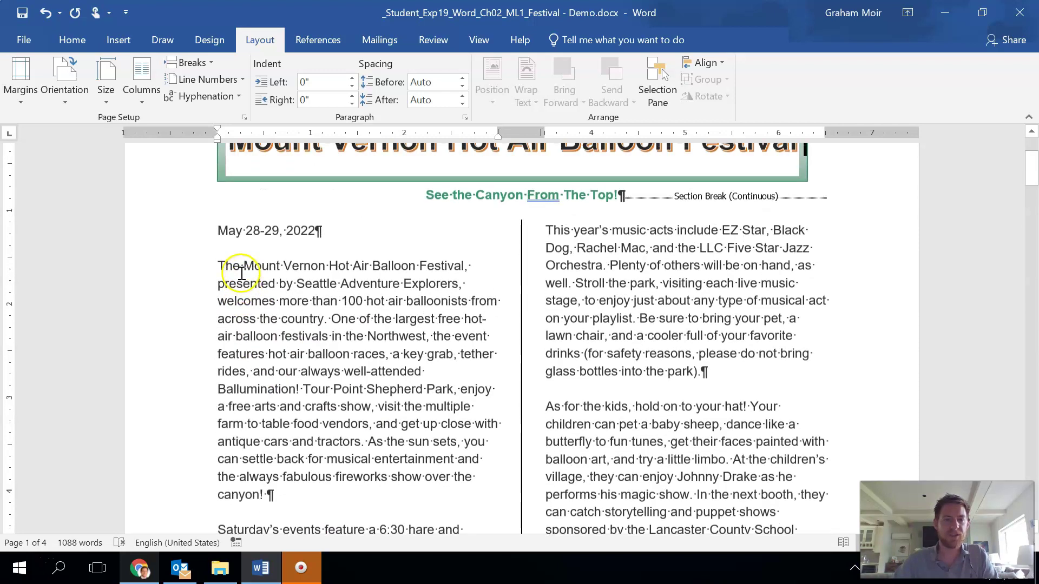
drag(216, 228, 834, 316)
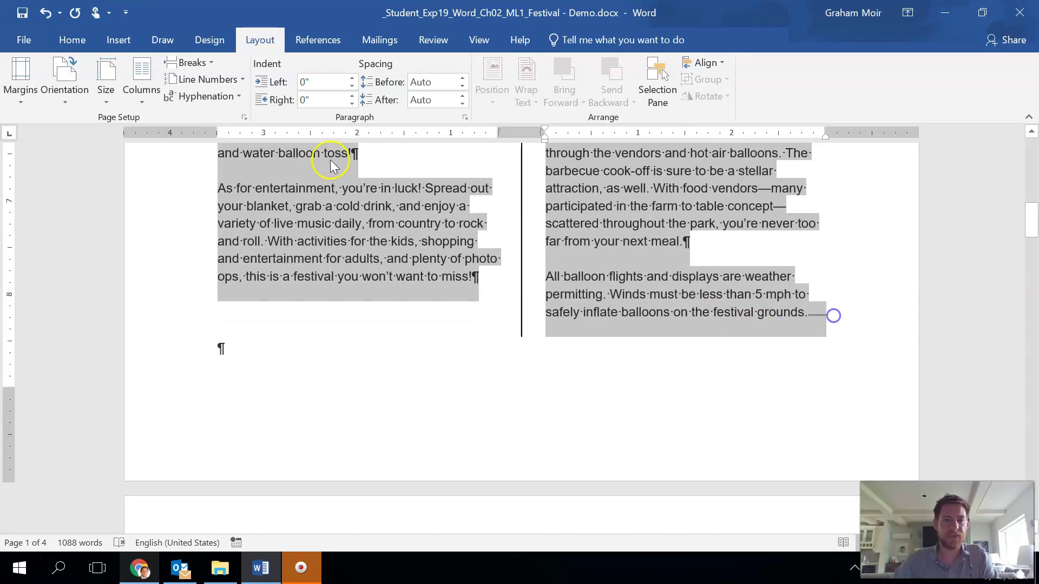
click(86, 41)
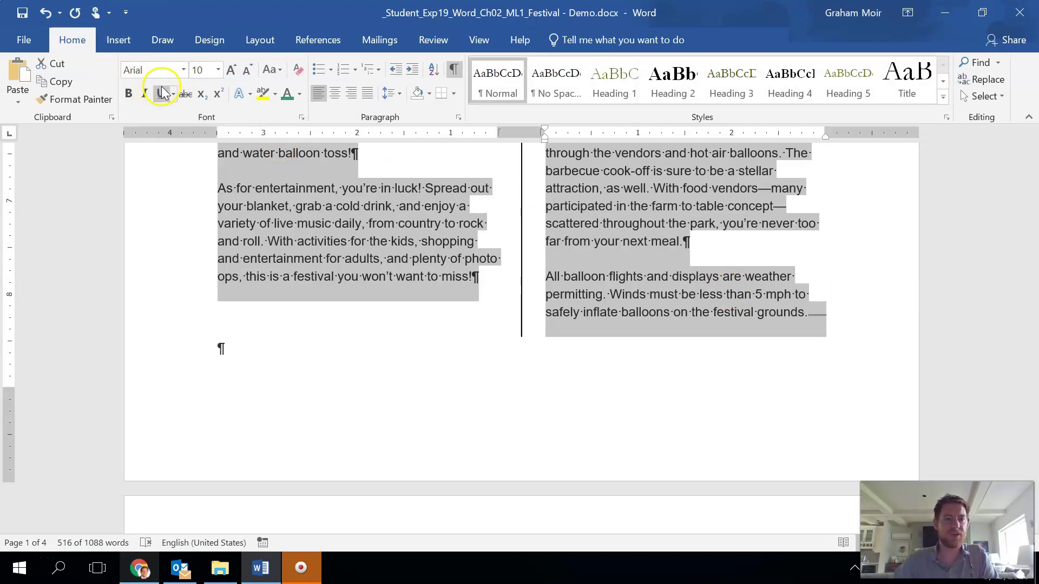
click(184, 70)
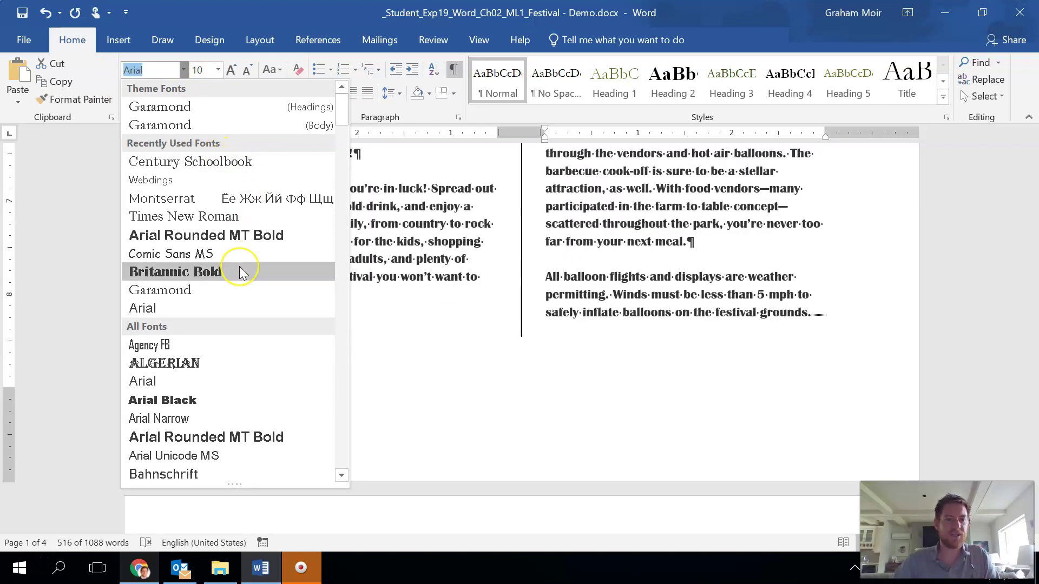
scroll(241, 271, down, 6)
scroll(235, 268, down, 1)
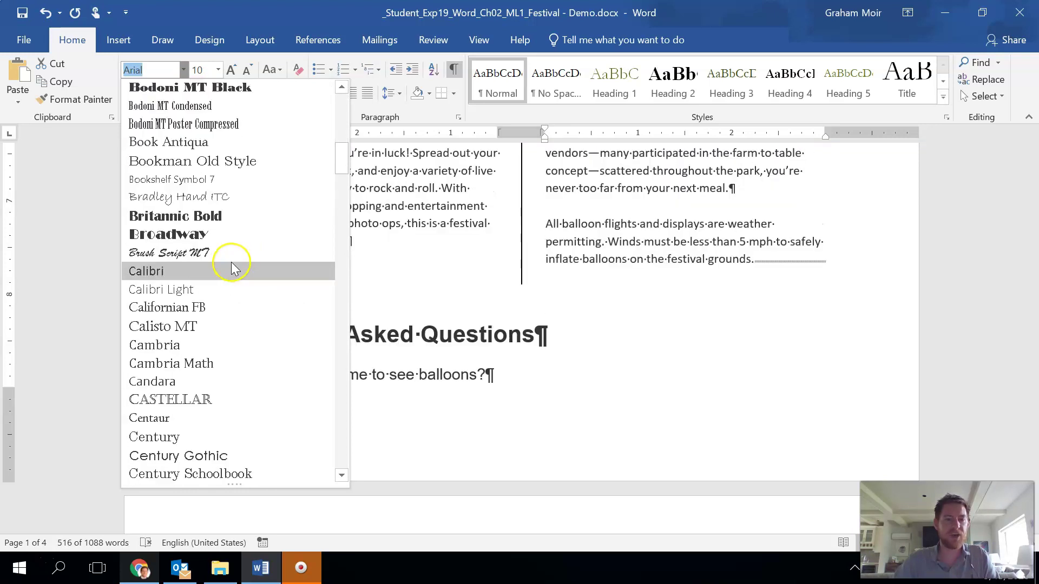
scroll(233, 264, down, 3)
scroll(232, 266, down, 1)
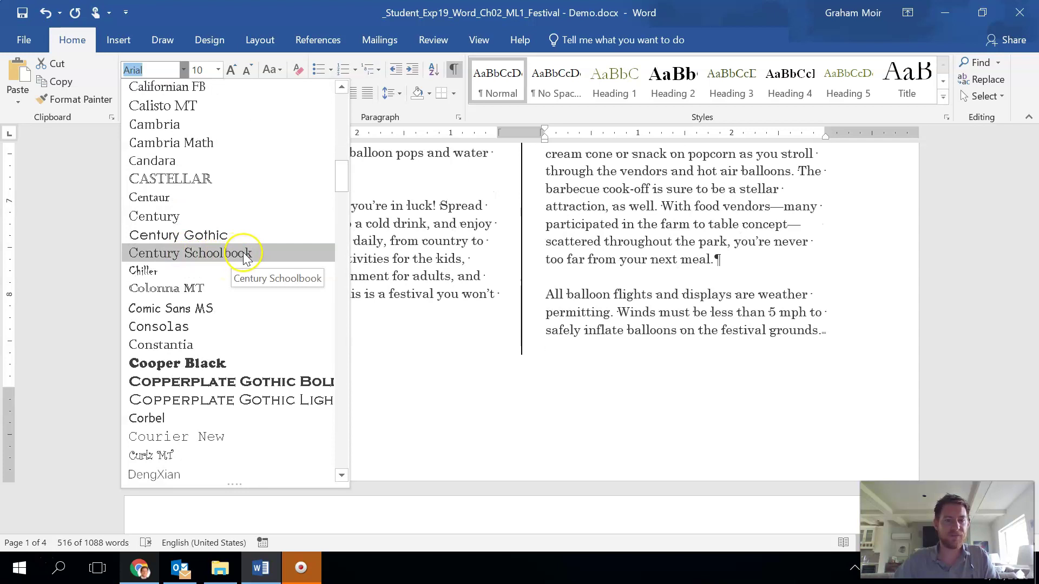
click(243, 254)
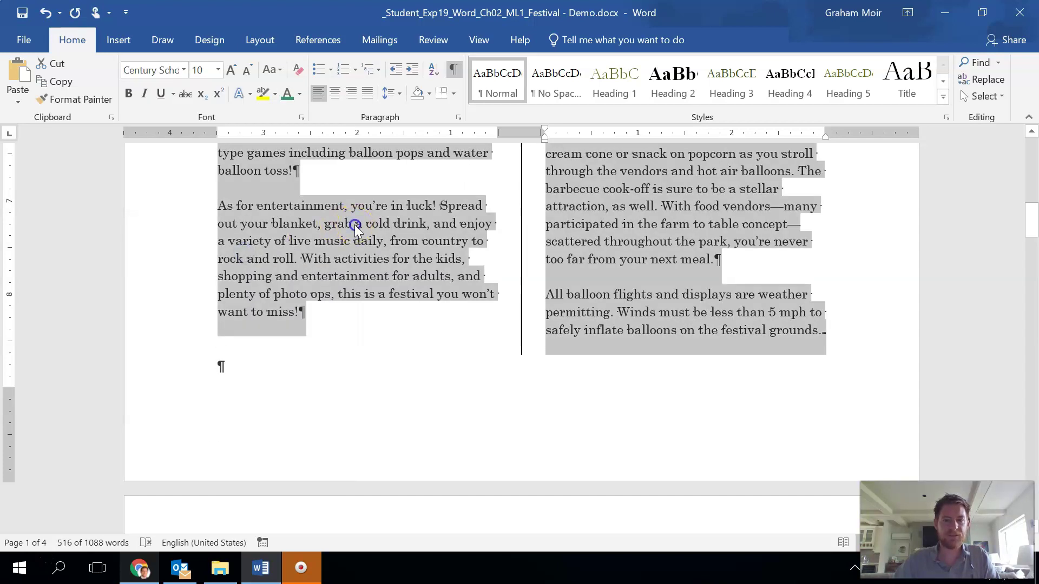
click(354, 225)
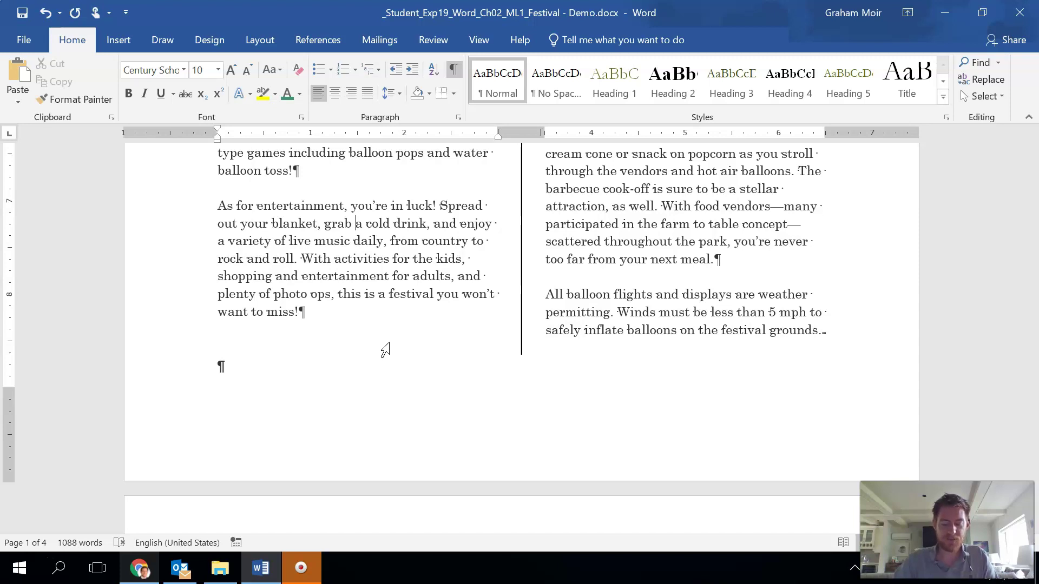
- Search the document for "inflate balloons" and go to the match in the two-column text
scroll(388, 347, down, 12)
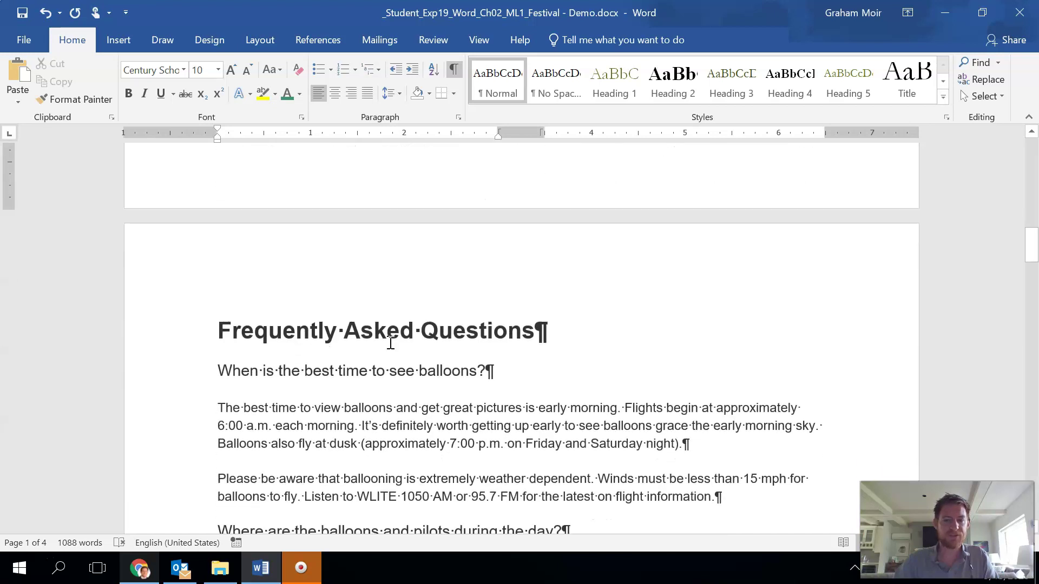
scroll(232, 364, down, 7)
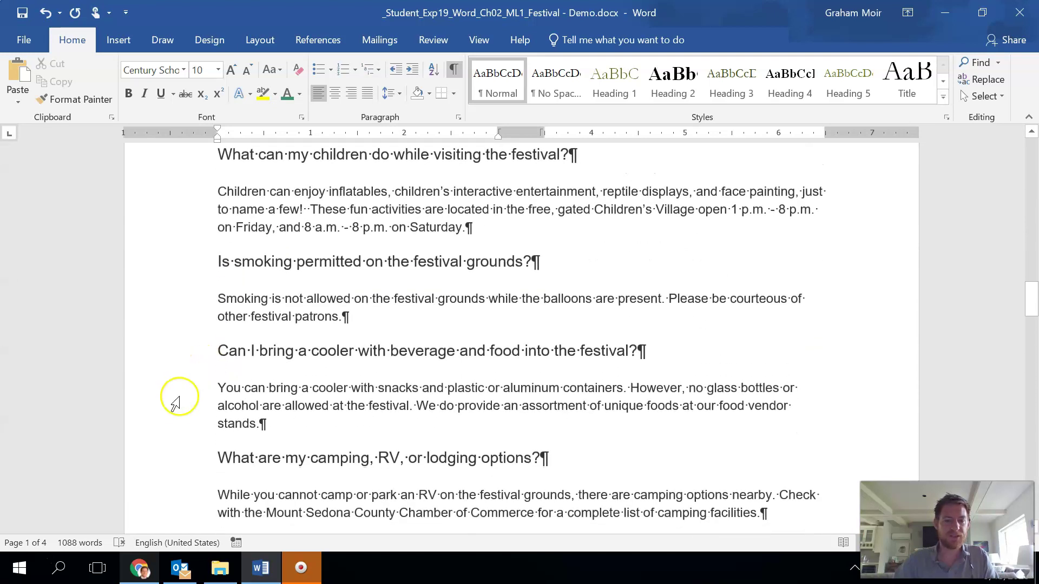
scroll(216, 362, down, 6)
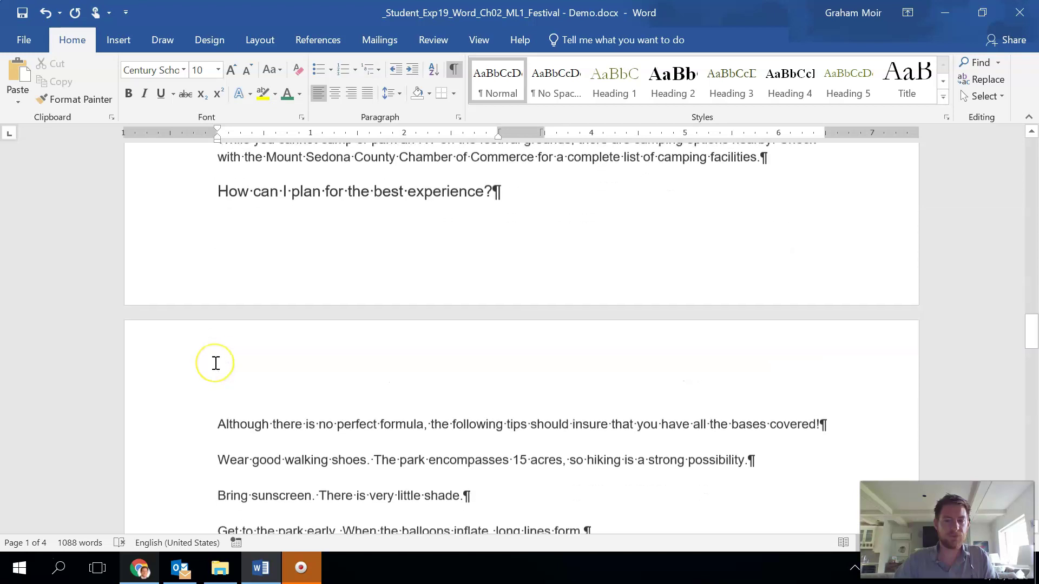
scroll(215, 361, up, 8)
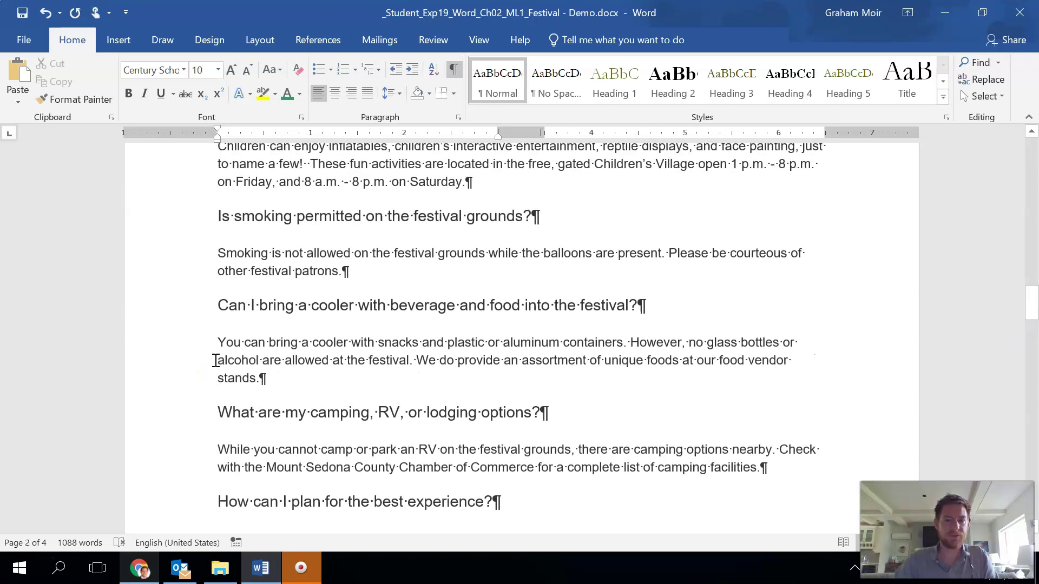
scroll(215, 361, up, 10)
click(275, 278)
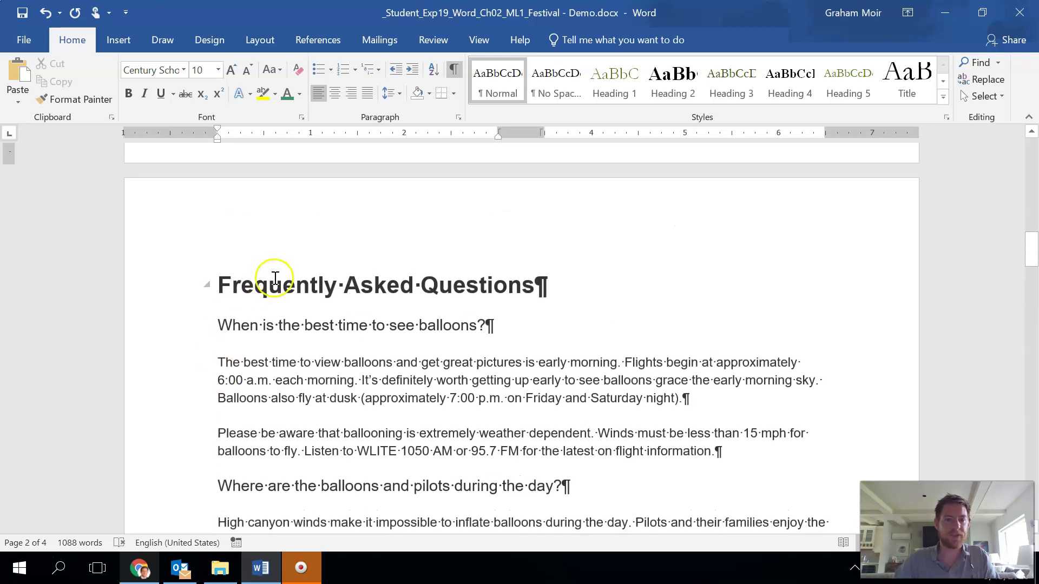
key(ctrl+f)
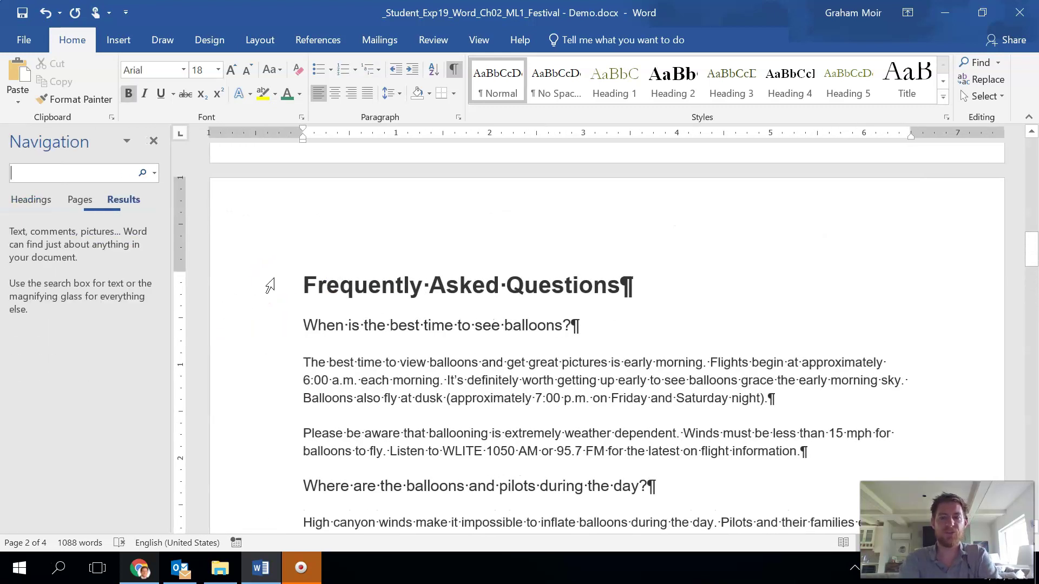
text(inflate the b)
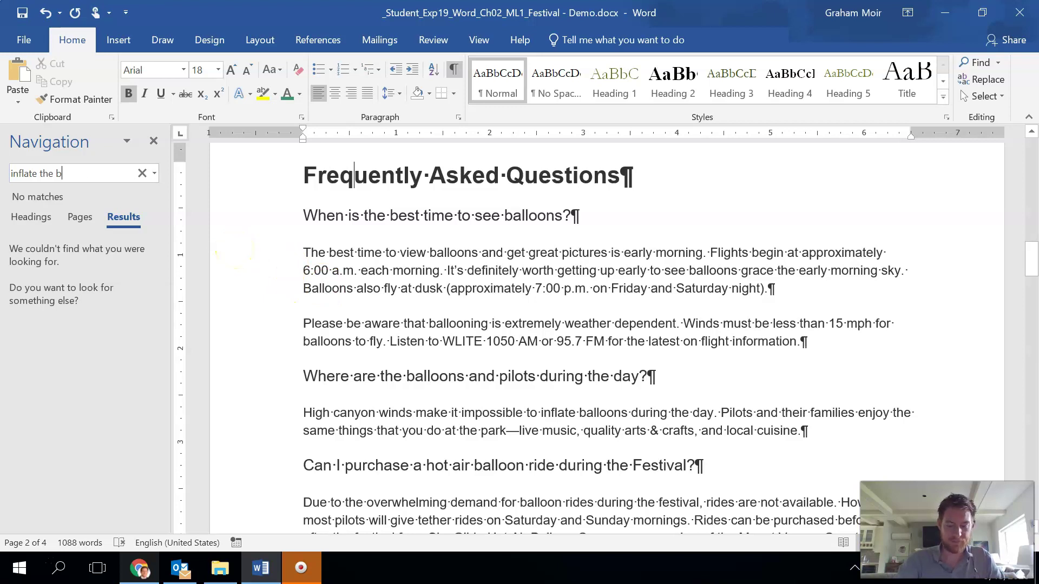
key(BackSpace)
key(BackSpace)
key(BackSpace)
key(BackSpace)
key(BackSpace)
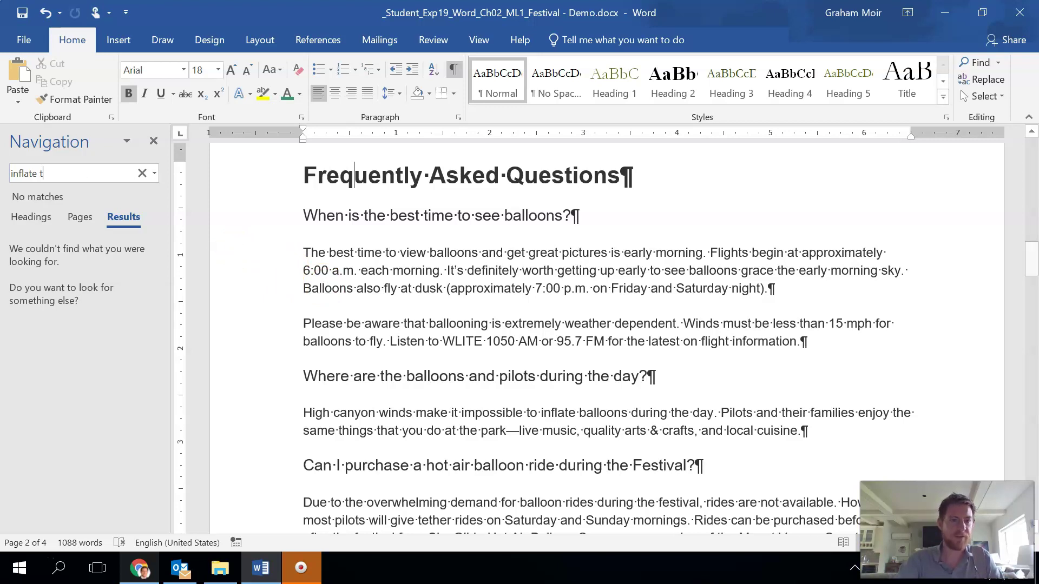
text(balloons)
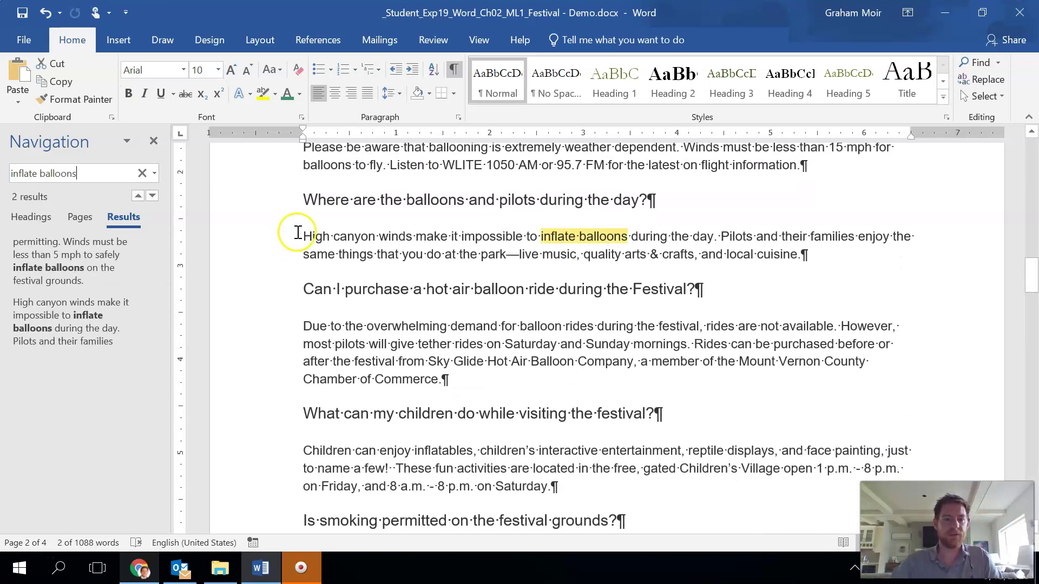
click(152, 197)
click(138, 197)
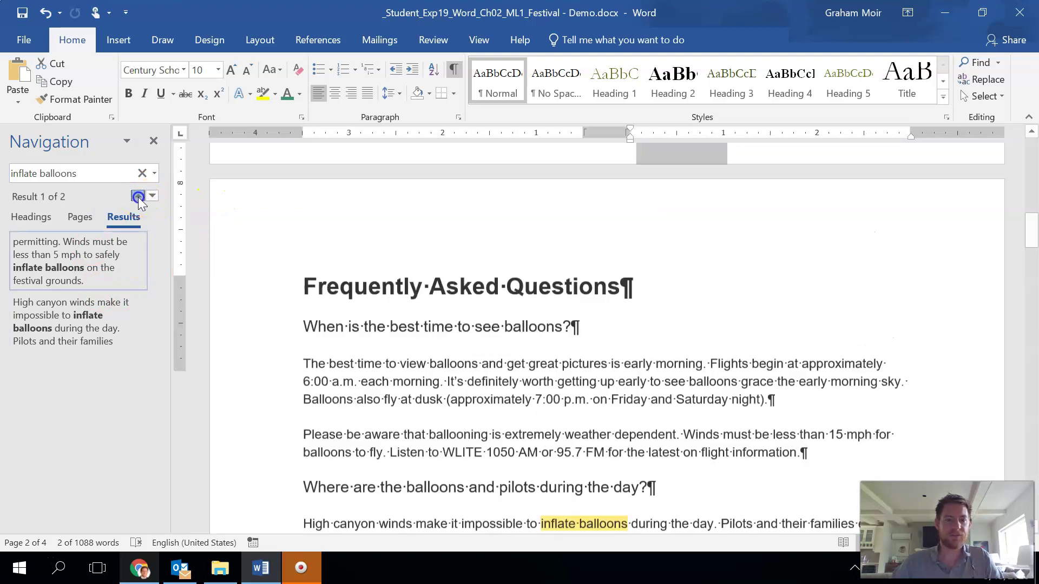
- Insert a page break after the sentence ending "safely inflate balloons on the festival grounds." and close the search
click(840, 228)
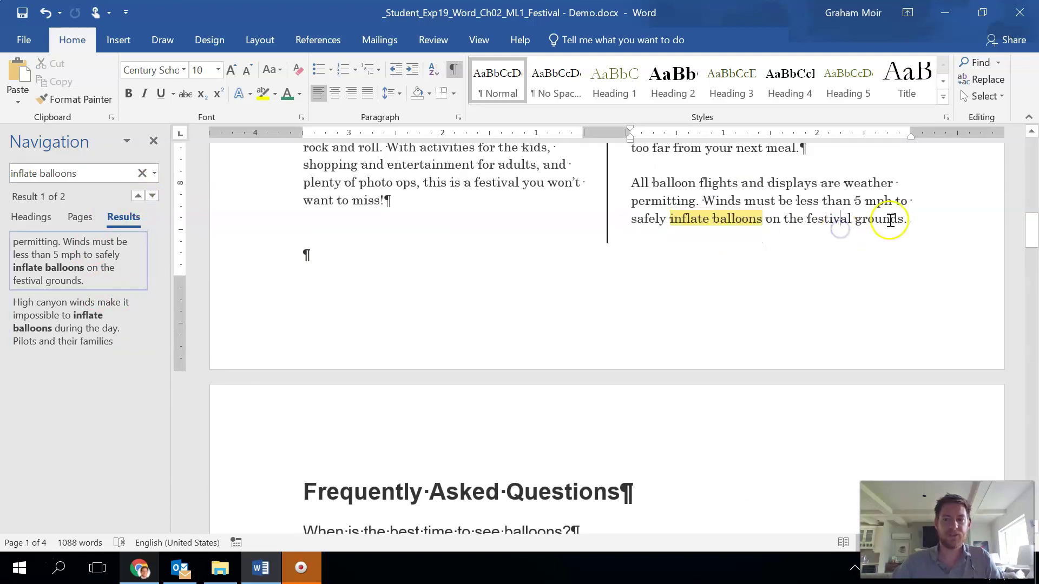
scroll(810, 444, up, 3)
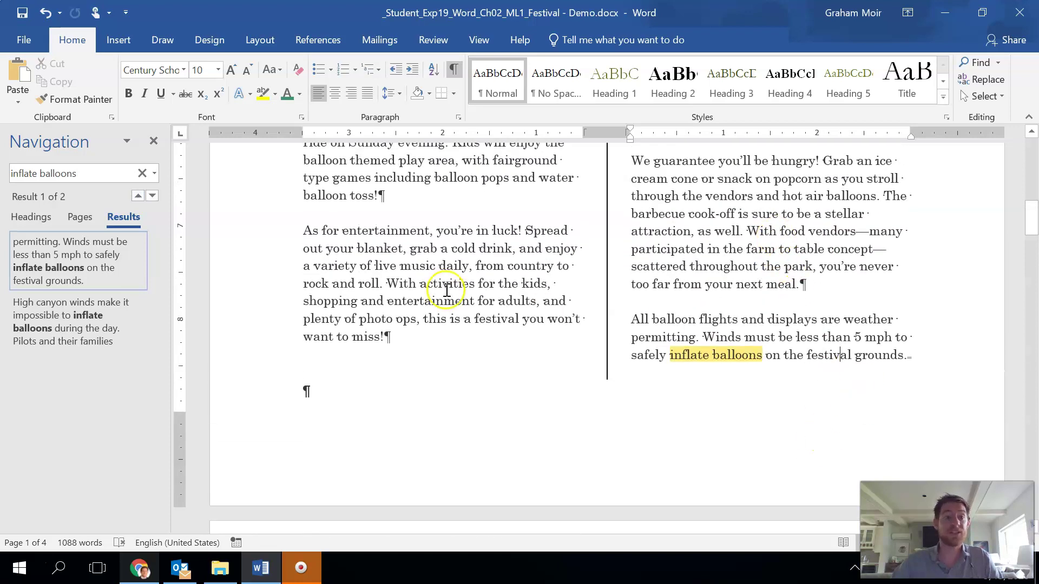
click(918, 362)
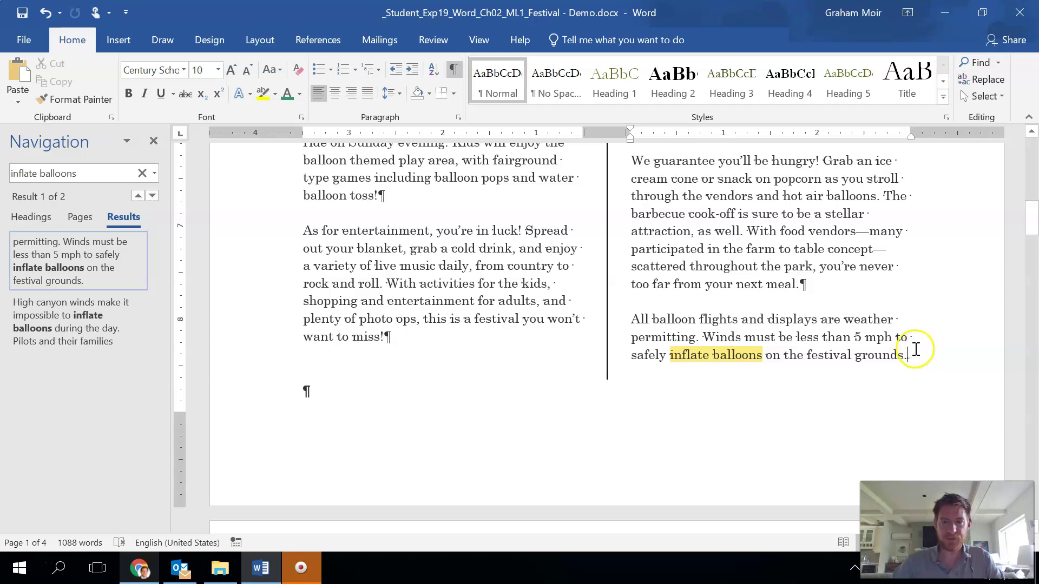
click(130, 47)
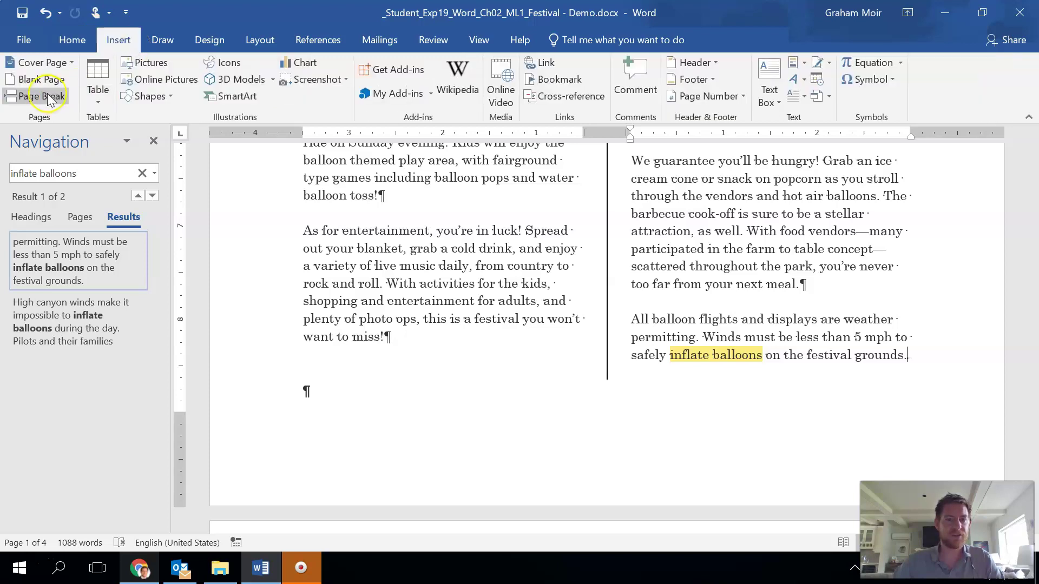
click(49, 99)
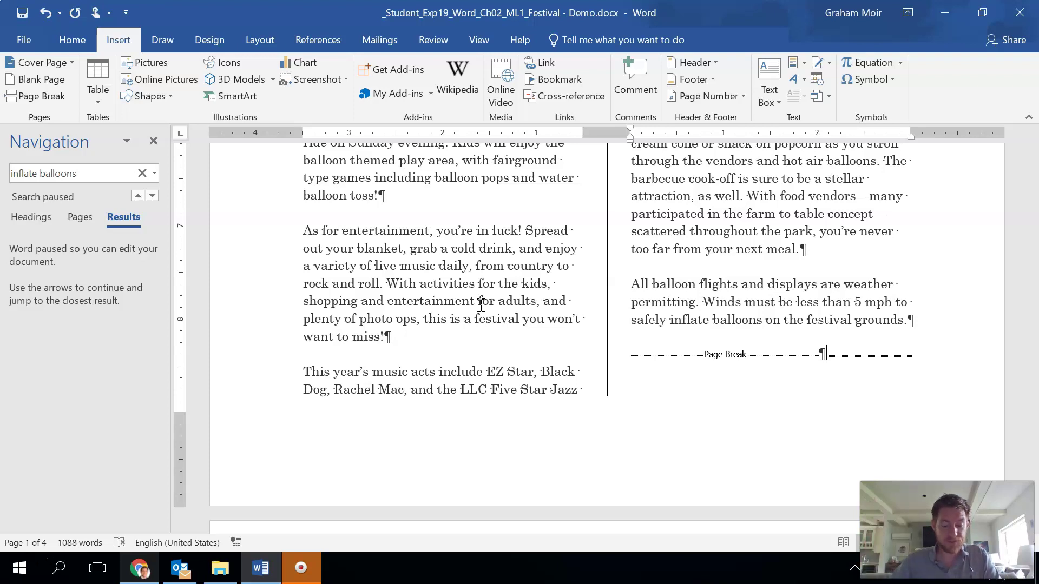
click(150, 143)
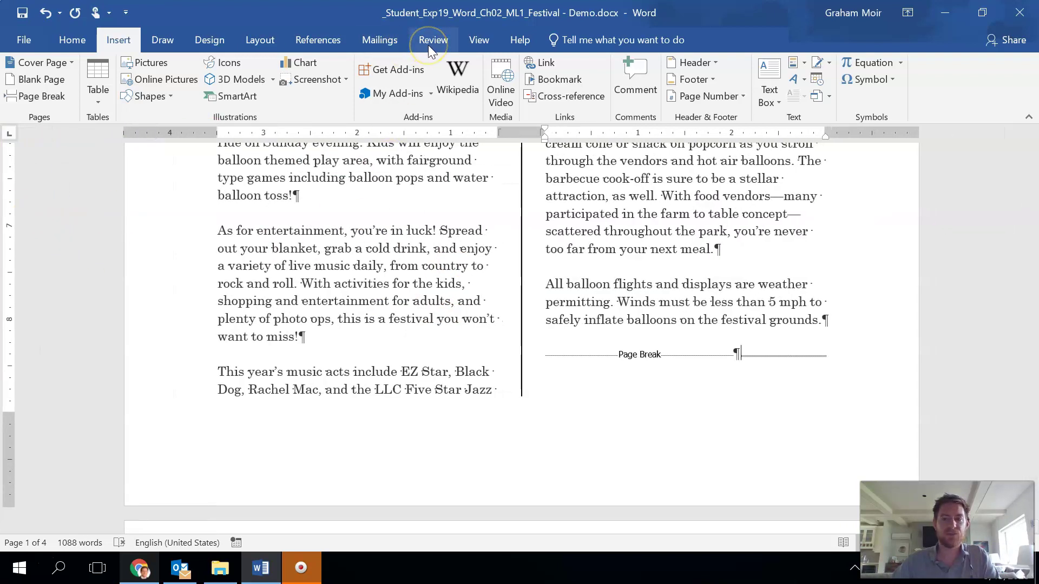
- Run the spelling and grammar check, changing "From" to "from" in the tagline and deleting the repeated word "flight"
click(427, 44)
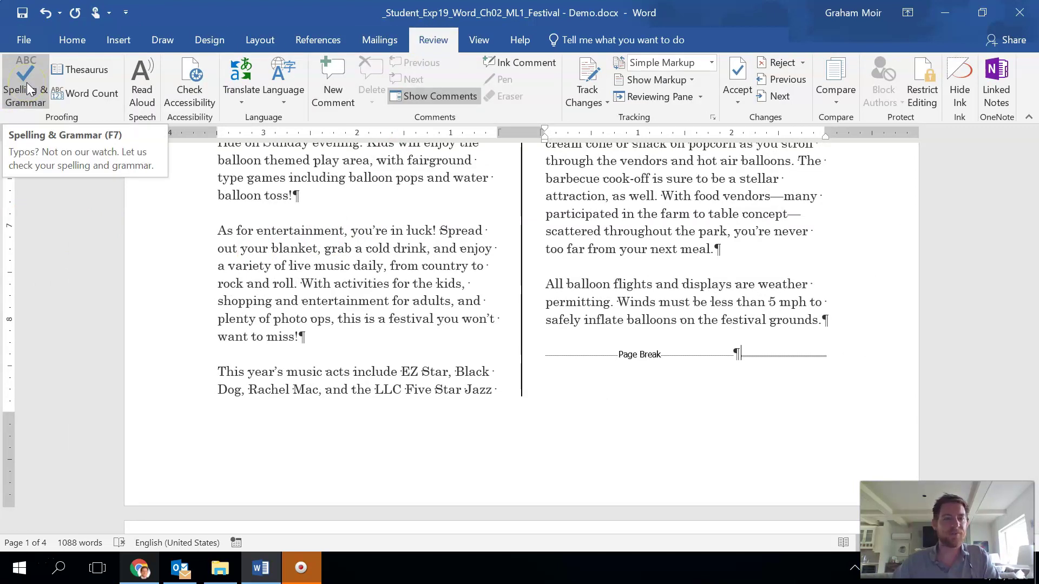
click(17, 100)
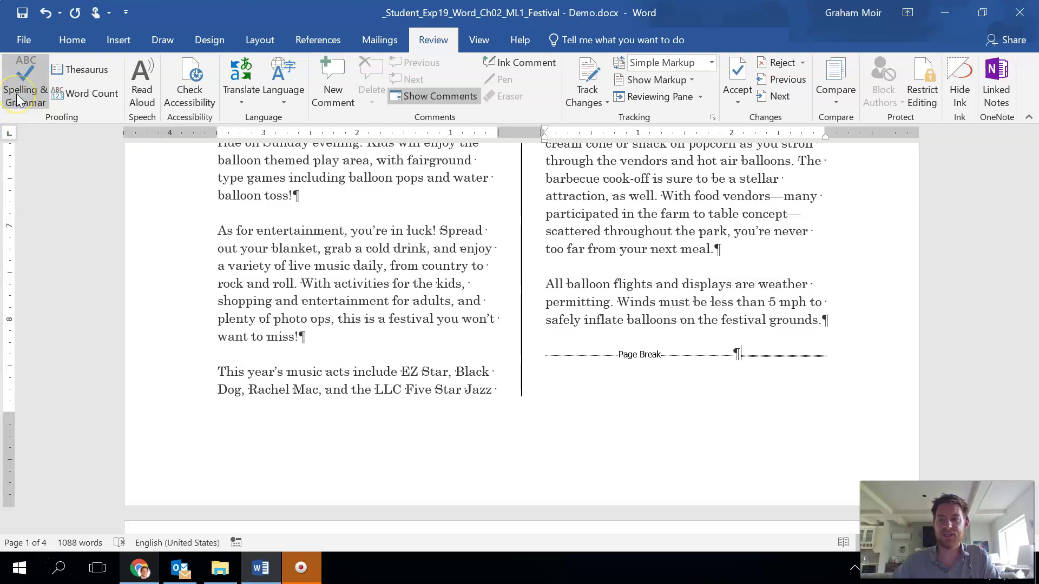
click(18, 91)
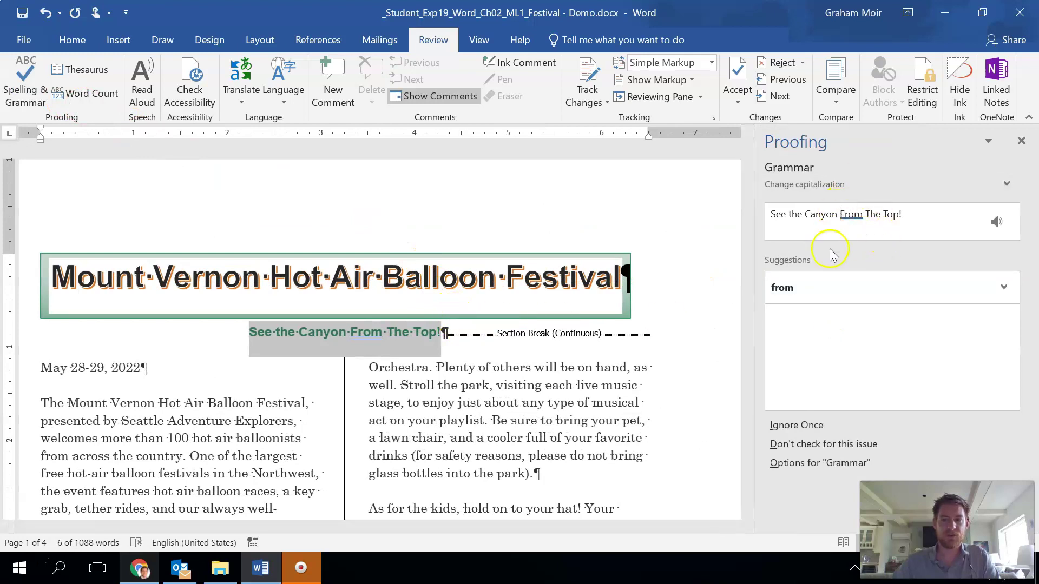
click(806, 290)
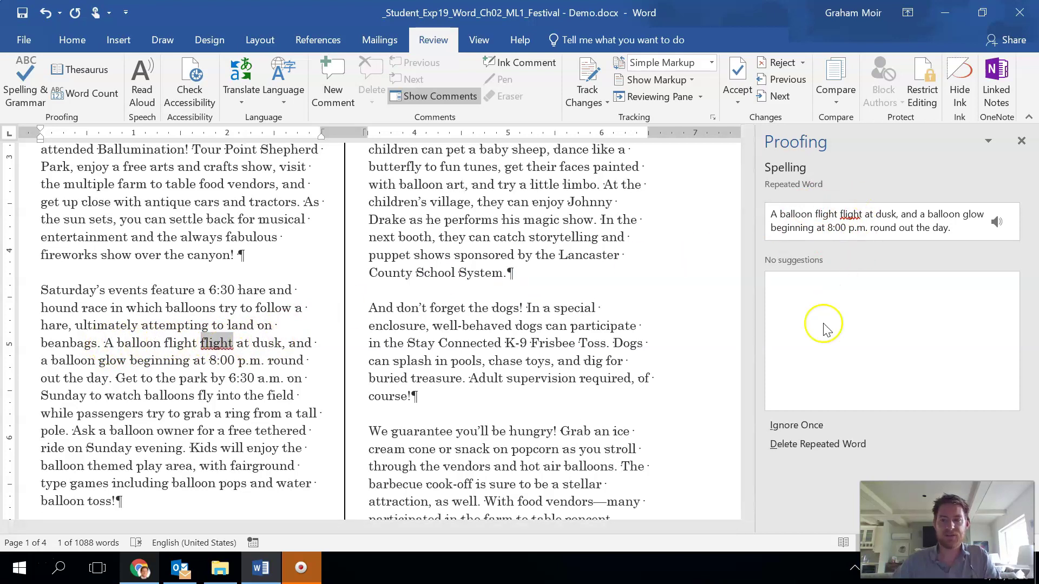
click(854, 446)
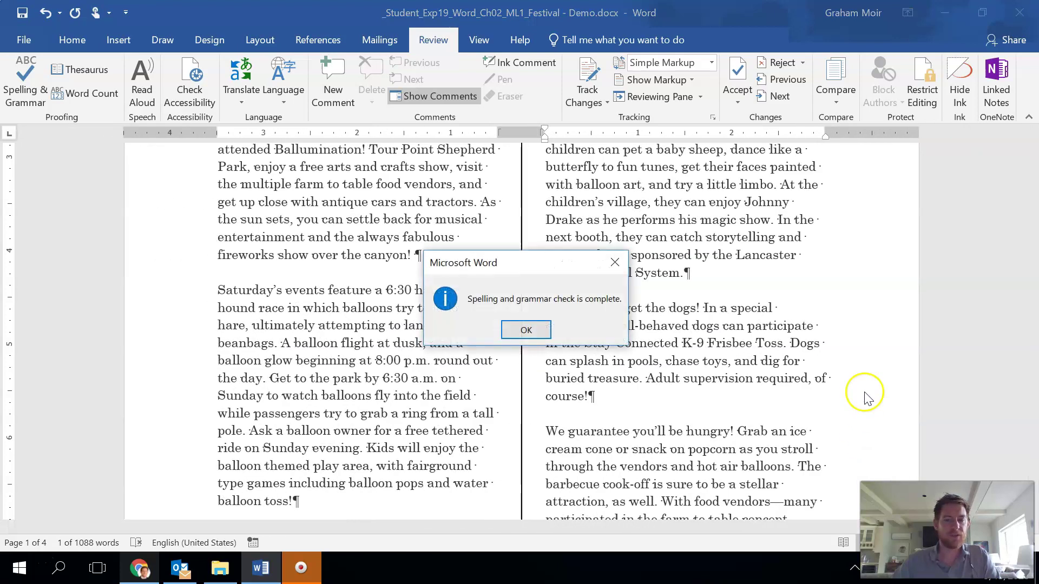
click(529, 328)
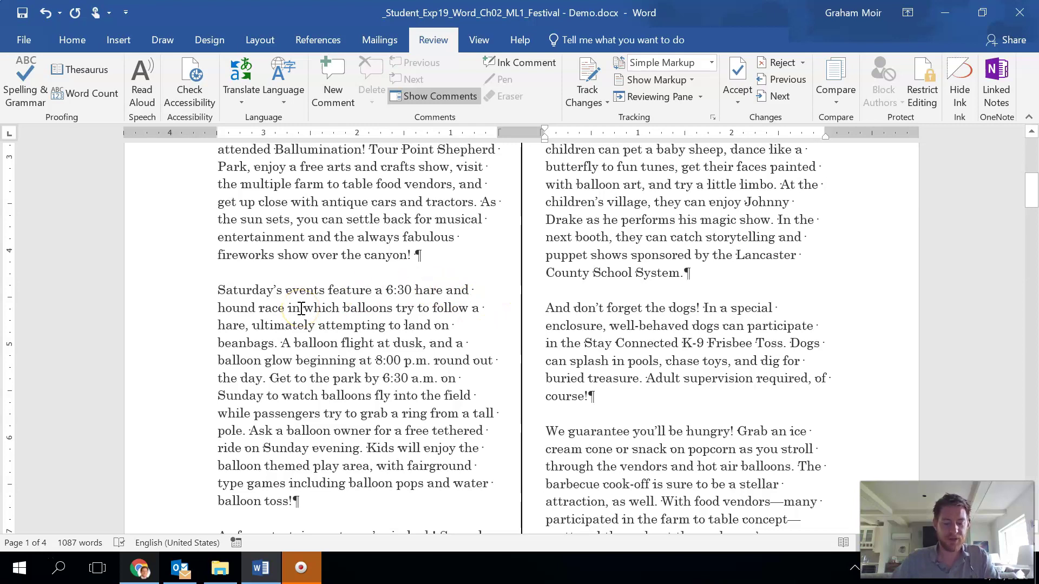
- Right-align the date line "May 28-29, 2022" above the first body paragraph
scroll(301, 308, up, 6)
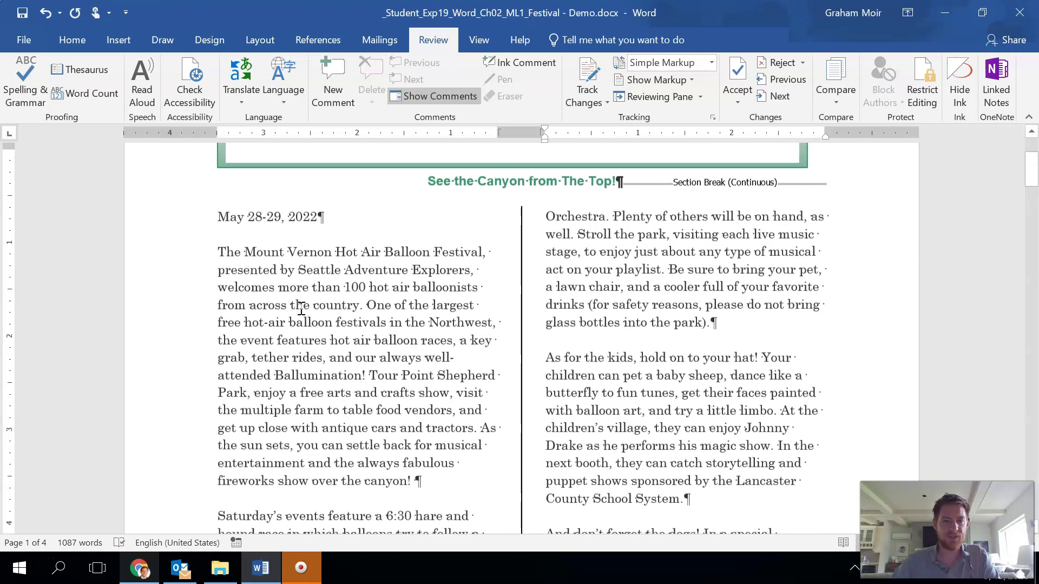
drag(217, 309, 308, 307)
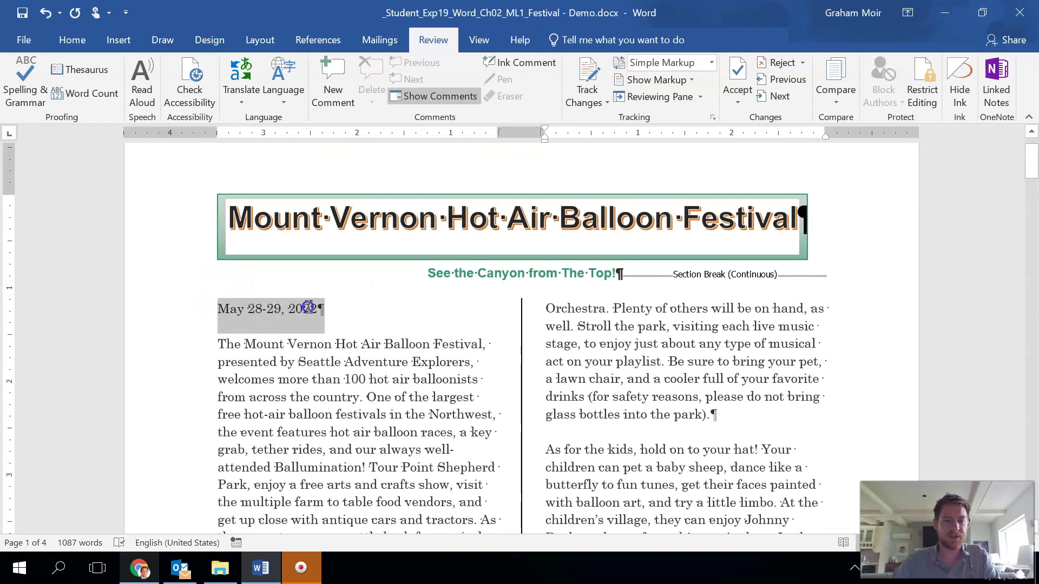
click(76, 45)
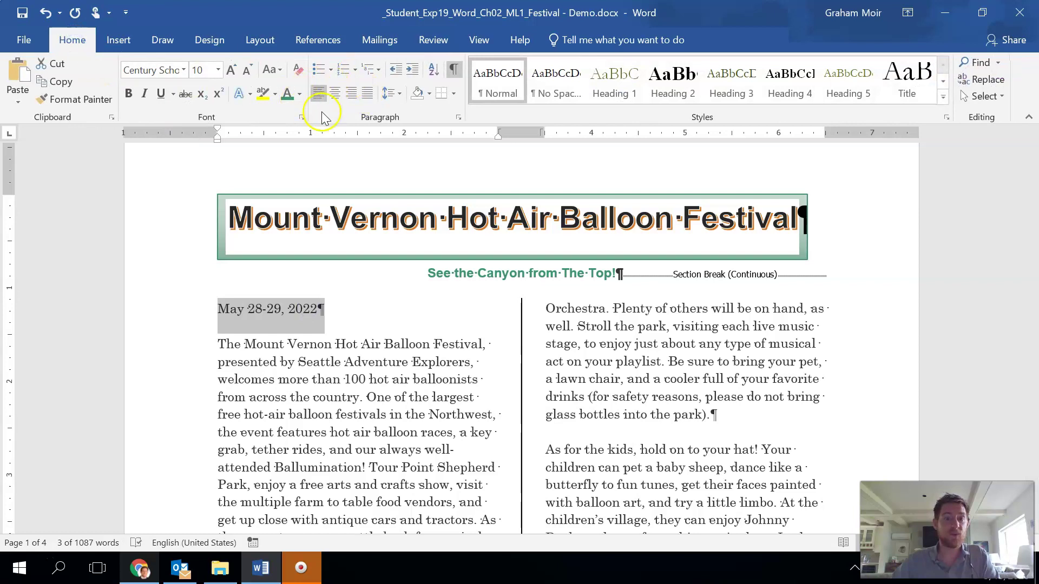
click(351, 98)
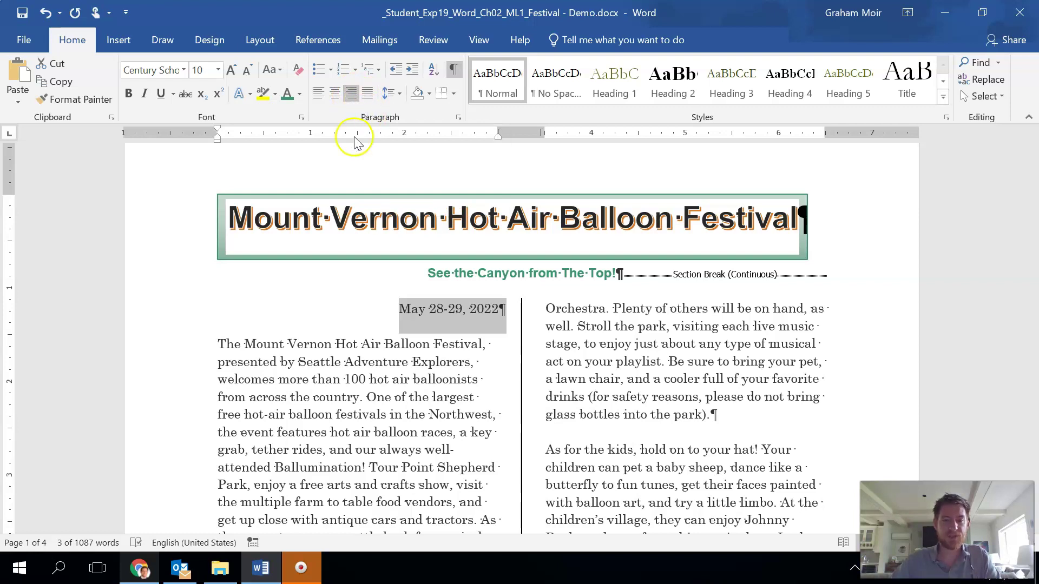
- Set line spacing to 1.5 lines and spacing after to 6 pt for the text from "May 28-29, 2022" through "festival grounds."
click(324, 319)
drag(453, 340, 833, 273)
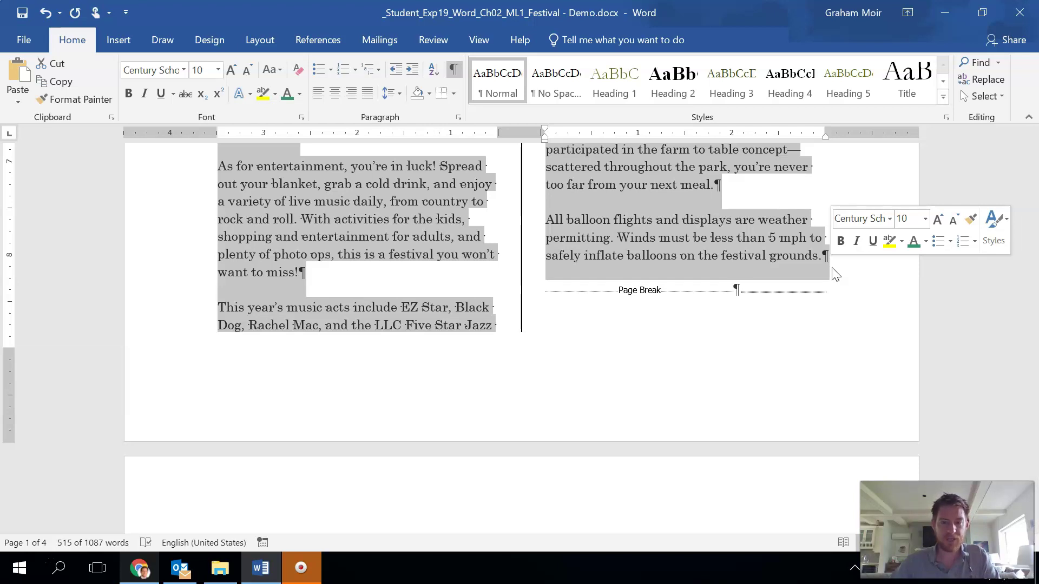
scroll(666, 271, up, 5)
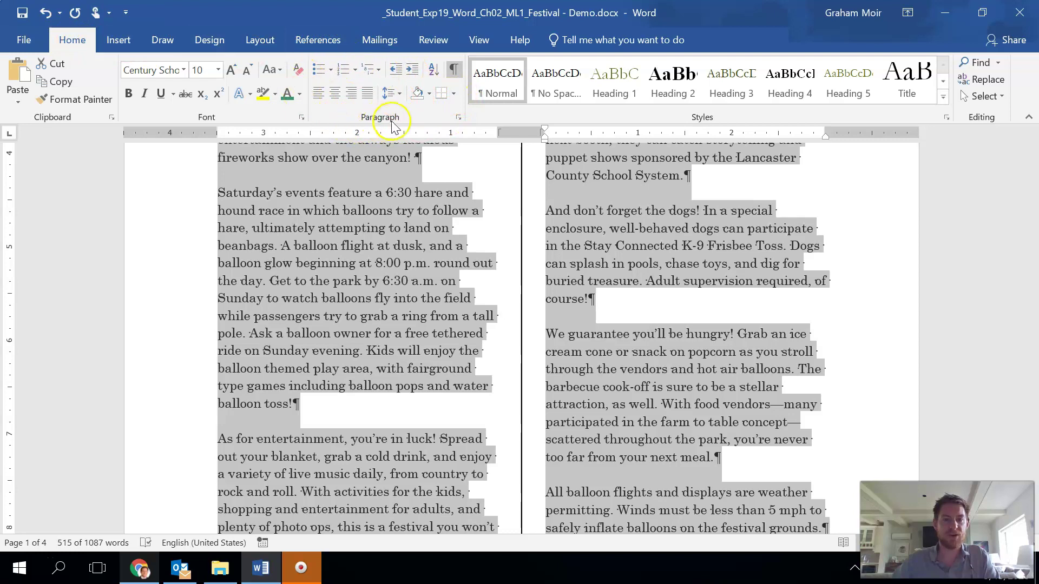
click(458, 120)
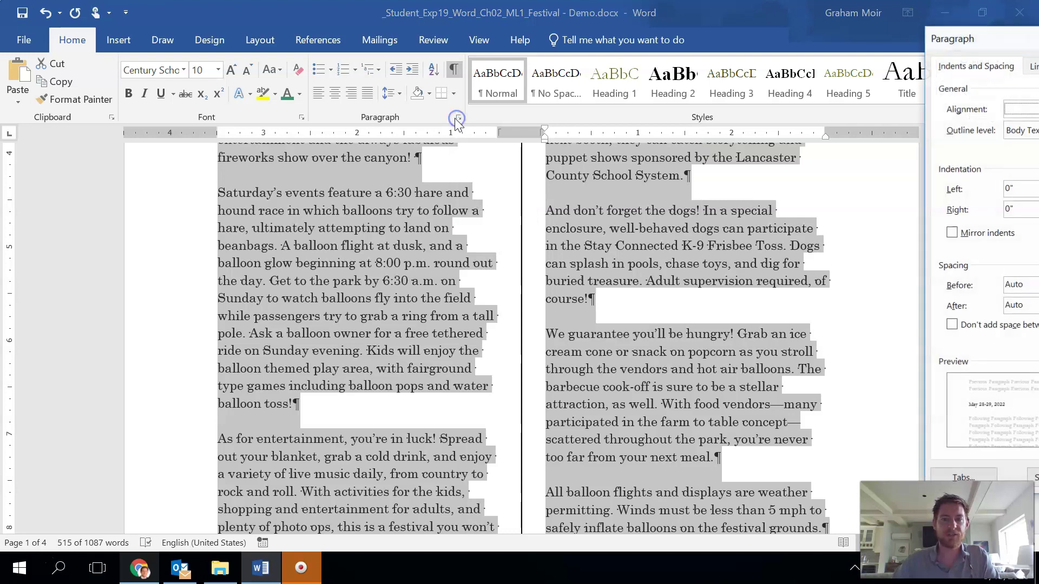
drag(966, 46, 129, 41)
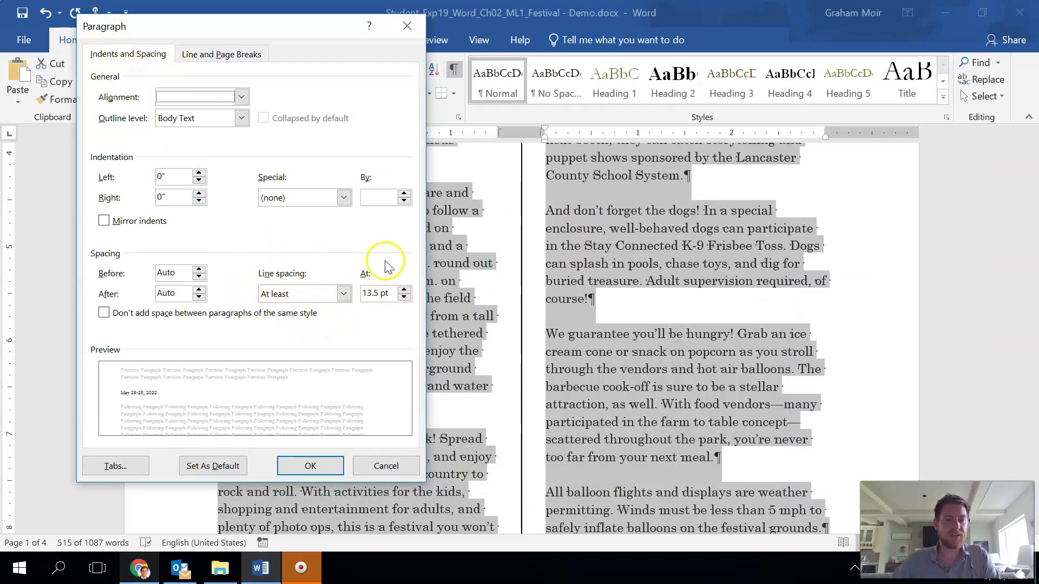
click(344, 295)
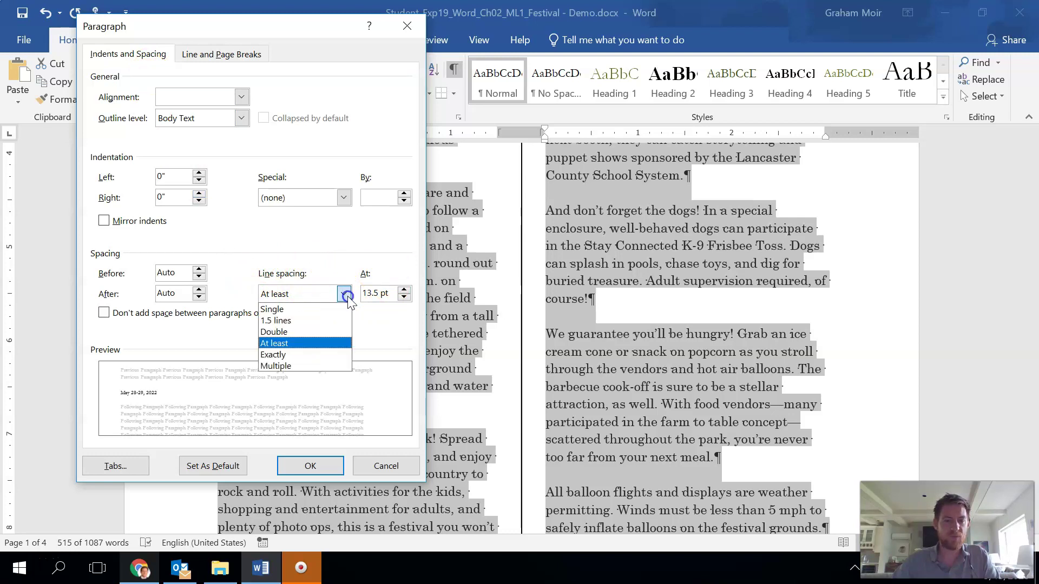
click(321, 322)
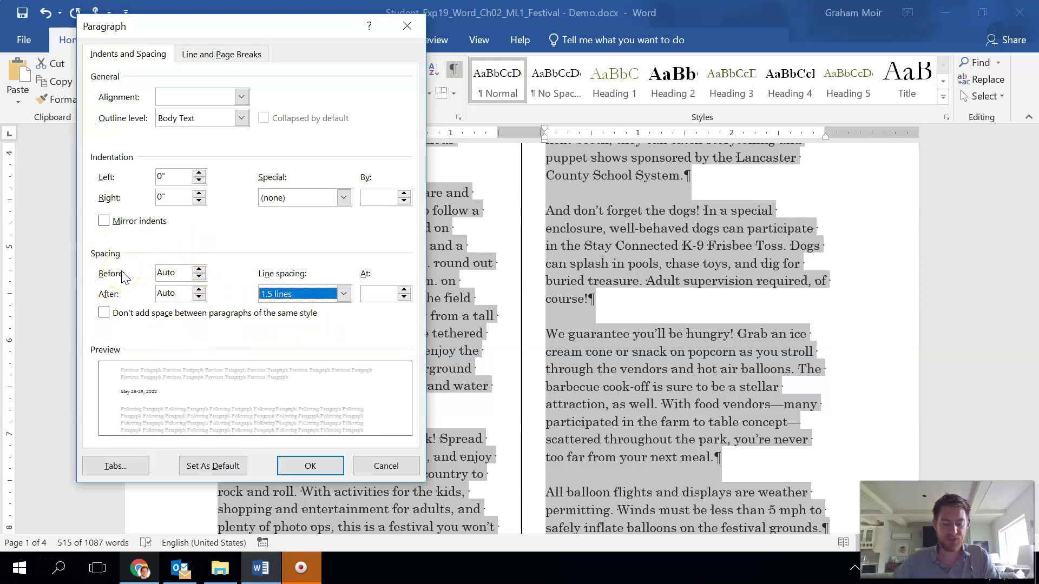
click(199, 293)
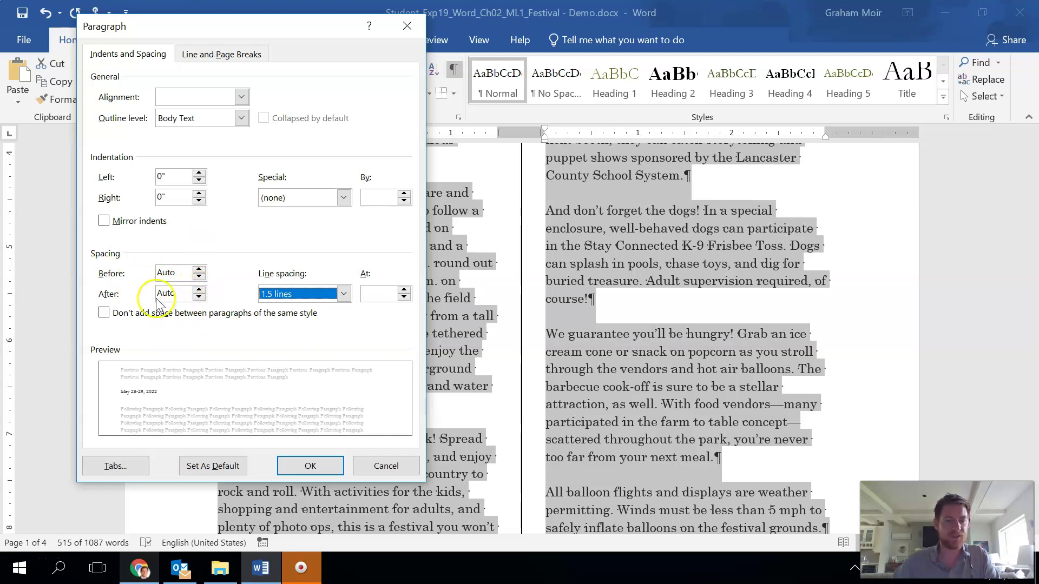
click(200, 290)
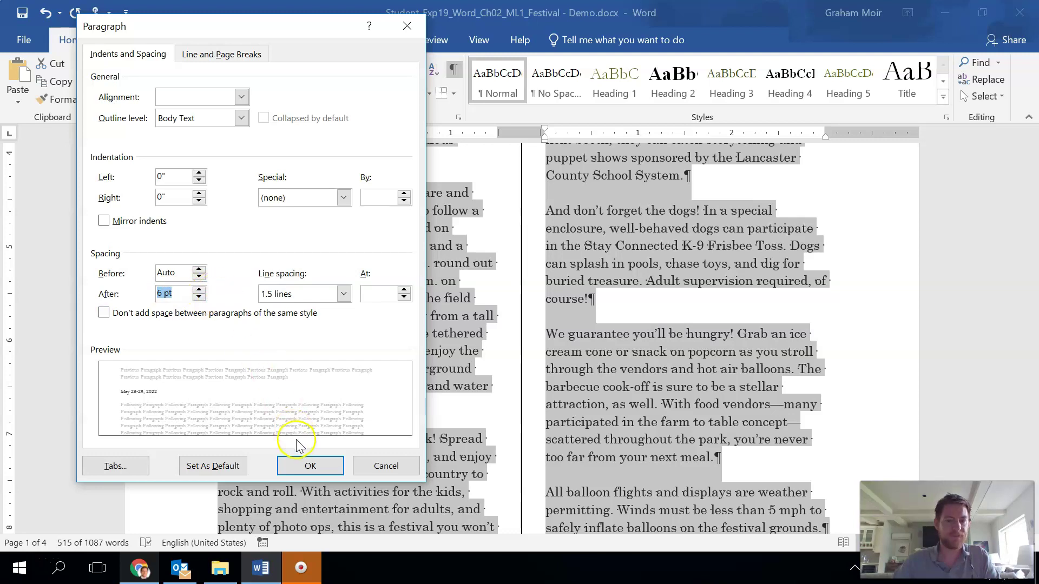
click(311, 466)
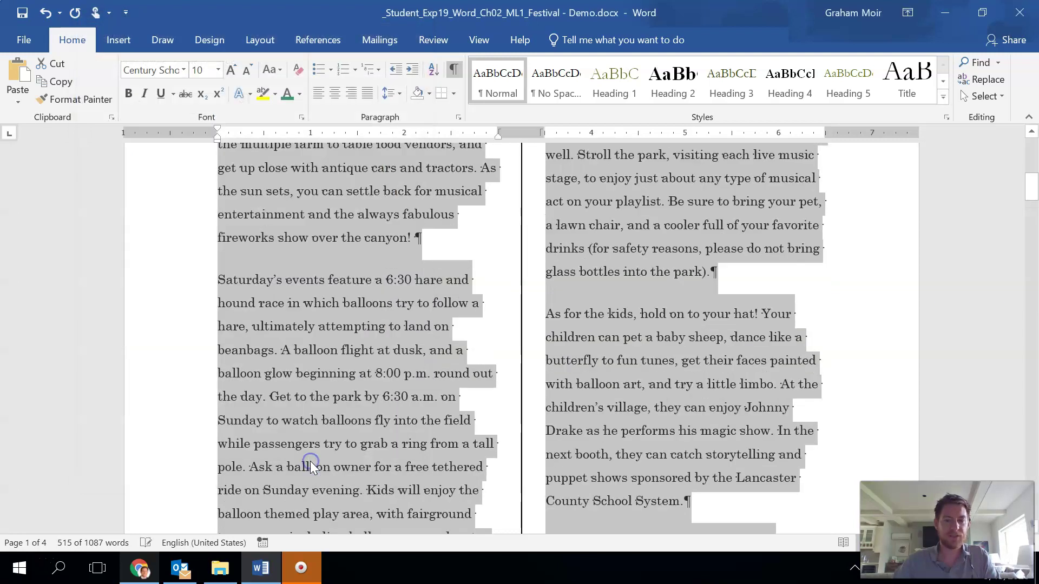
- Insert a column break before the paragraph beginning "And don't forget the dogs!"
scroll(387, 301, up, 4)
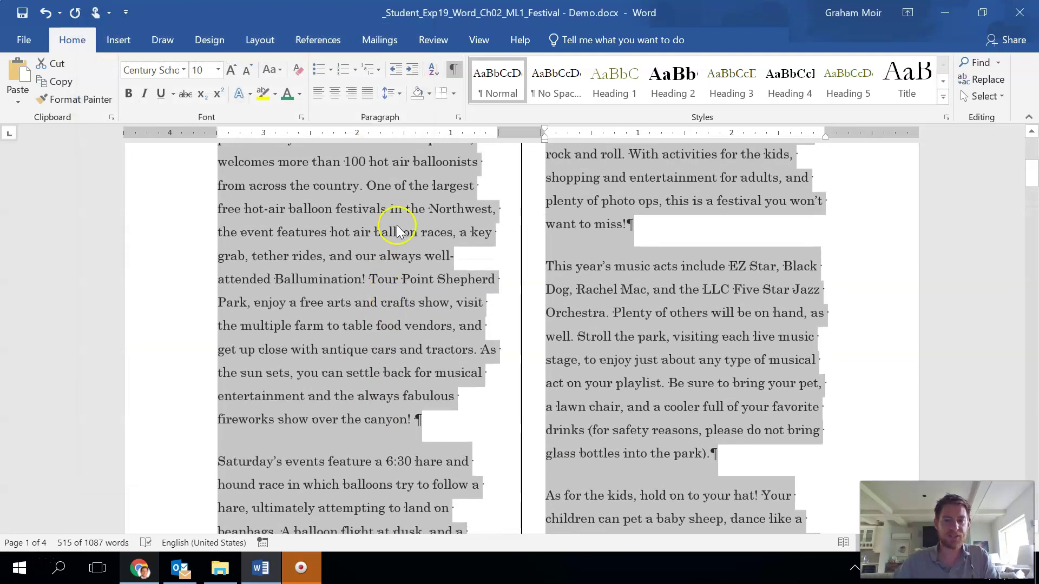
scroll(464, 297, down, 4)
scroll(448, 324, down, 1)
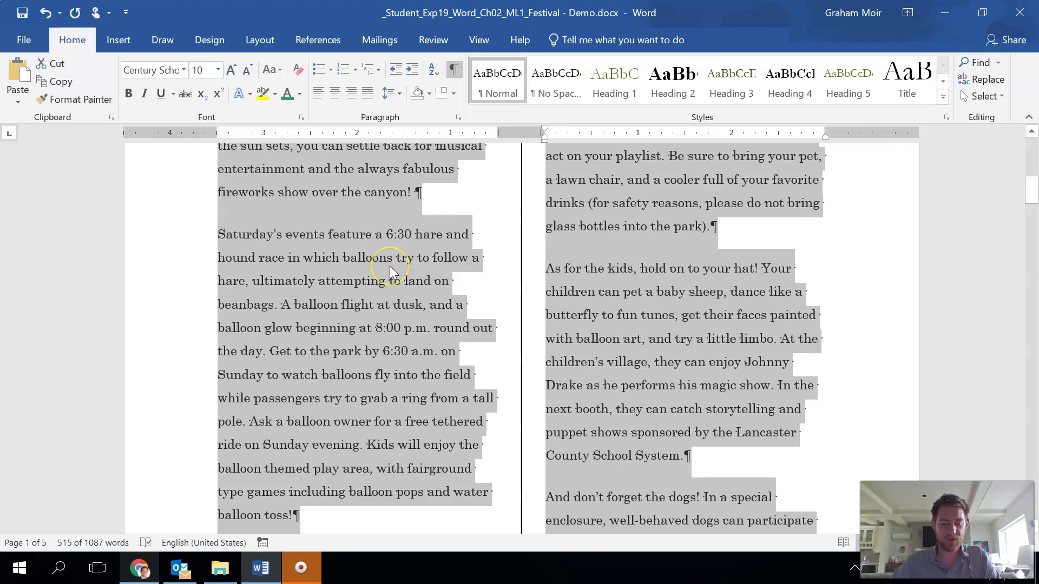
click(390, 281)
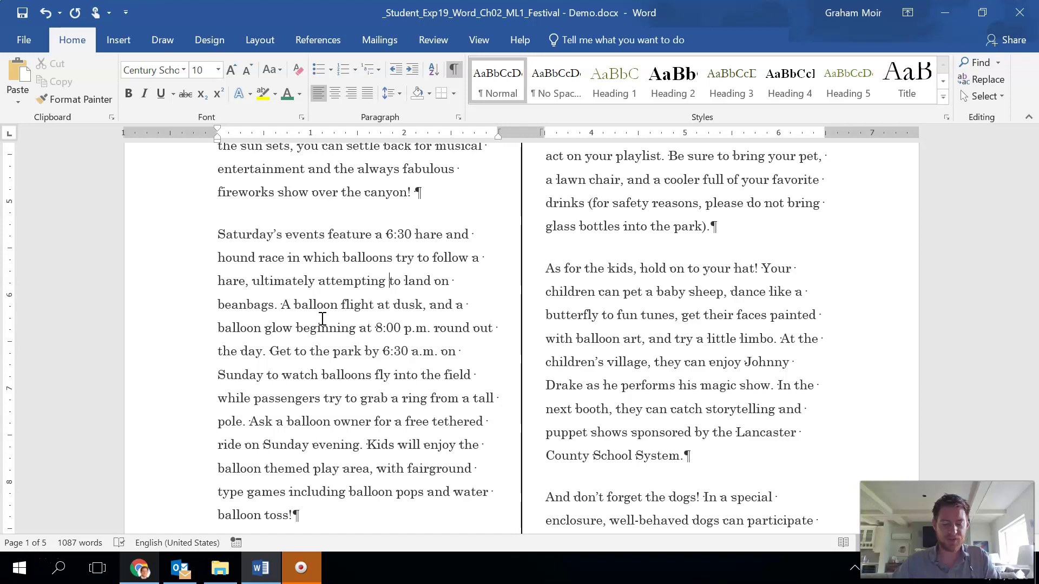
scroll(595, 281, down, 3)
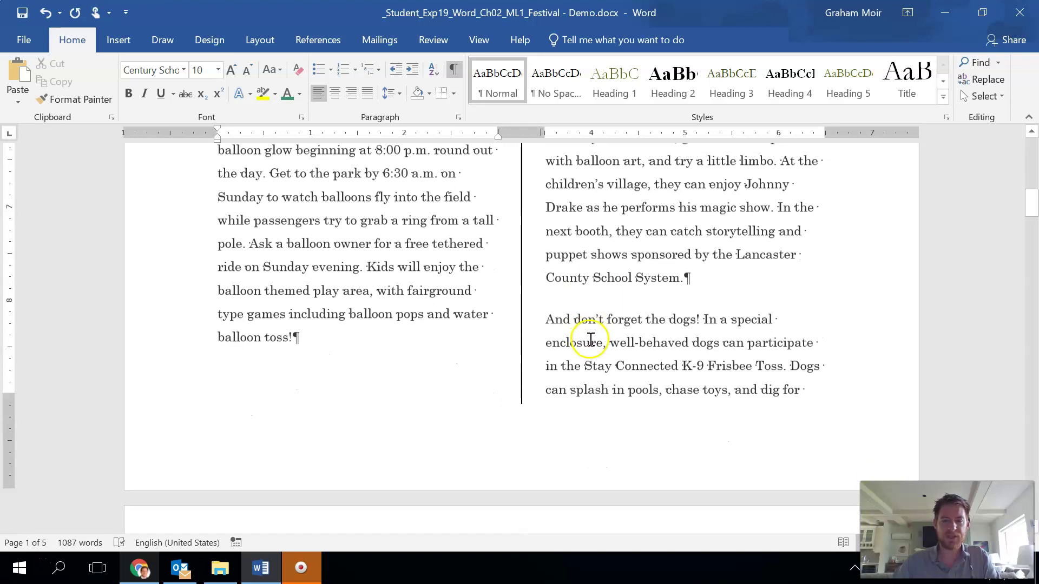
click(548, 317)
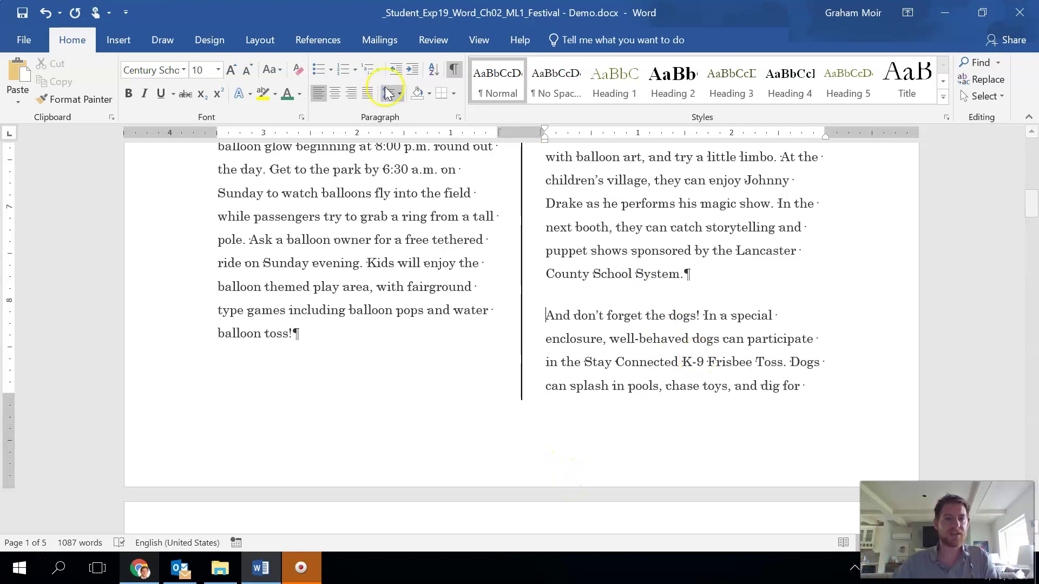
click(249, 46)
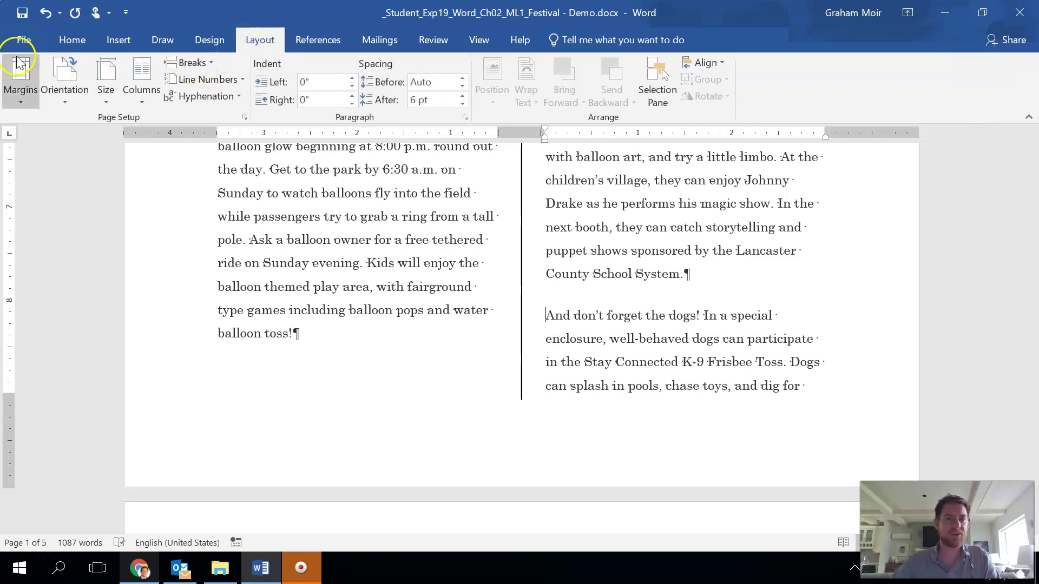
click(213, 61)
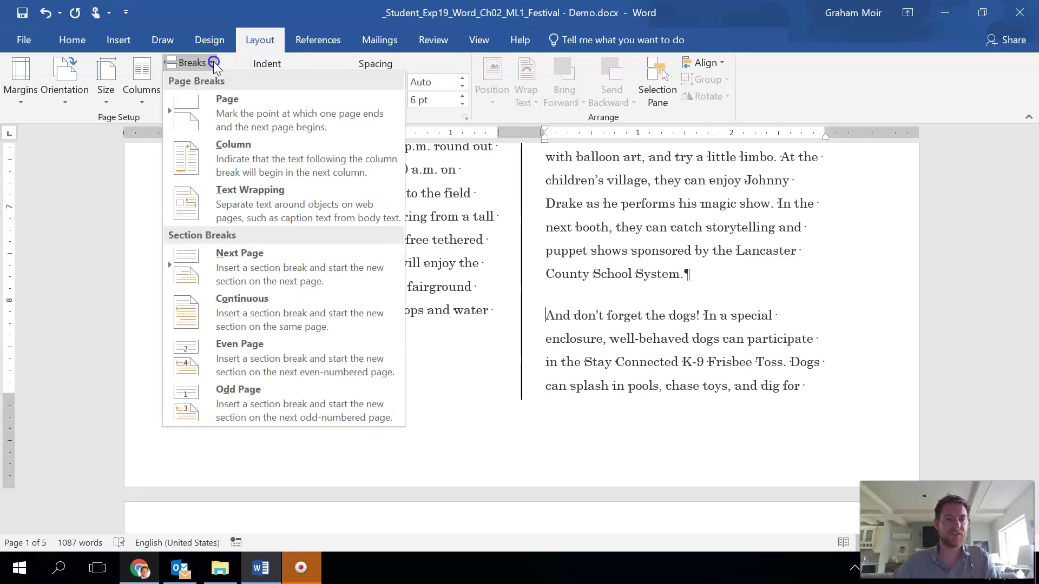
click(364, 164)
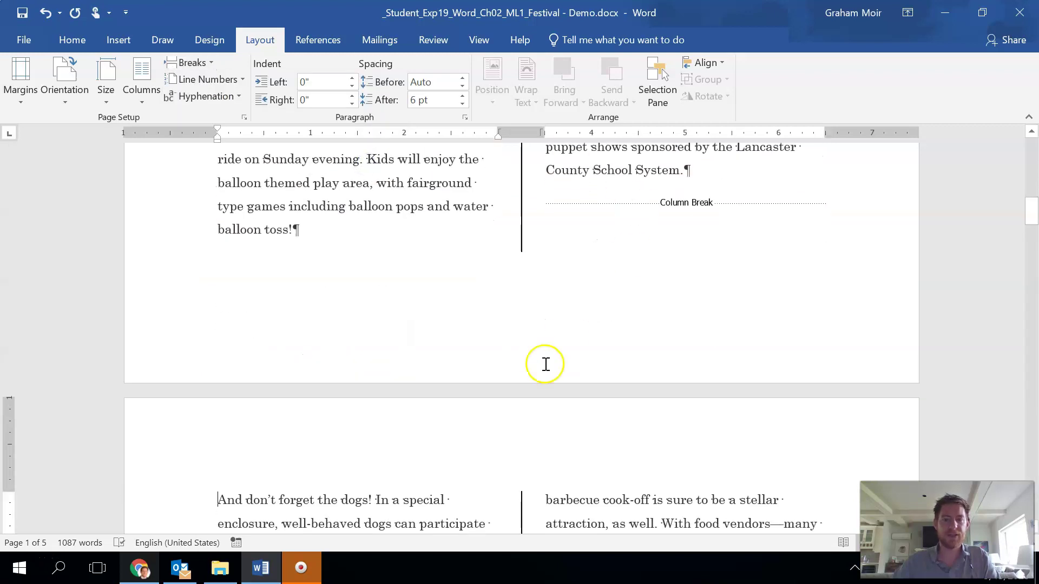
- Search online pictures for "hot air balloons" to place at the start of the paragraph beginning "As for the kids"
scroll(371, 456, down, 1)
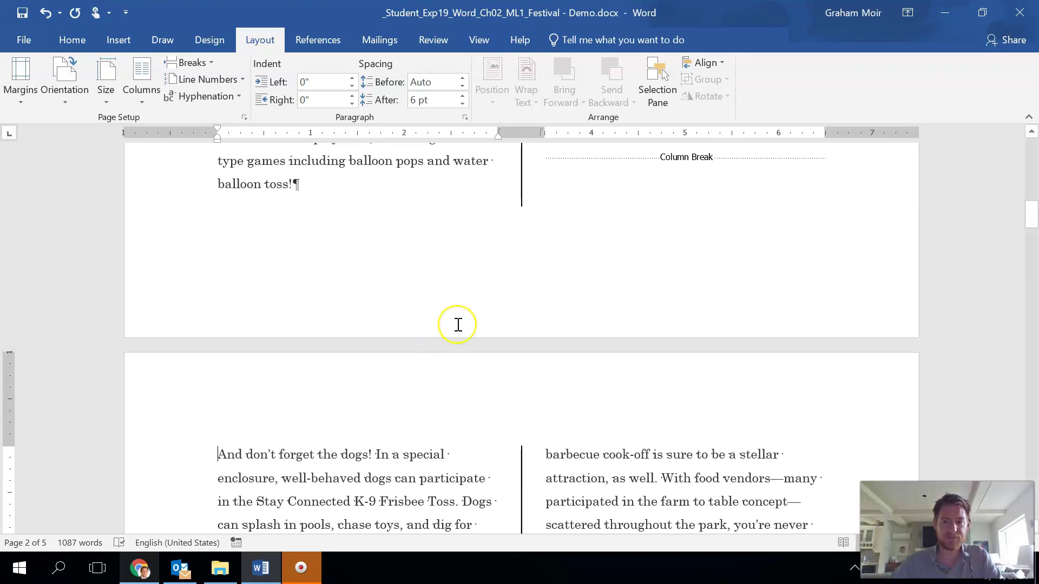
scroll(457, 325, up, 4)
scroll(519, 209, up, 1)
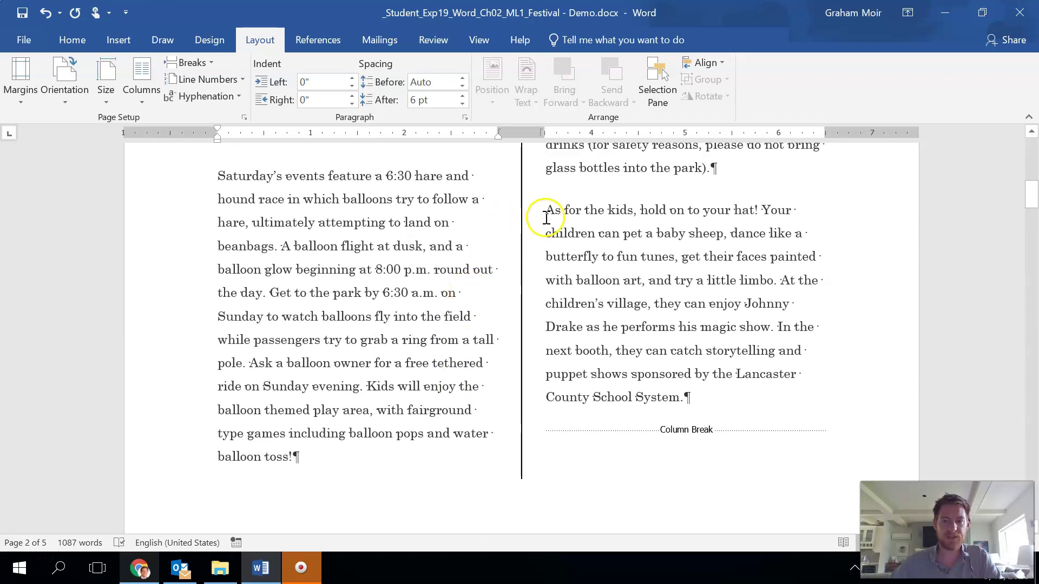
scroll(541, 260, up, 3)
scroll(543, 260, down, 2)
scroll(542, 259, down, 2)
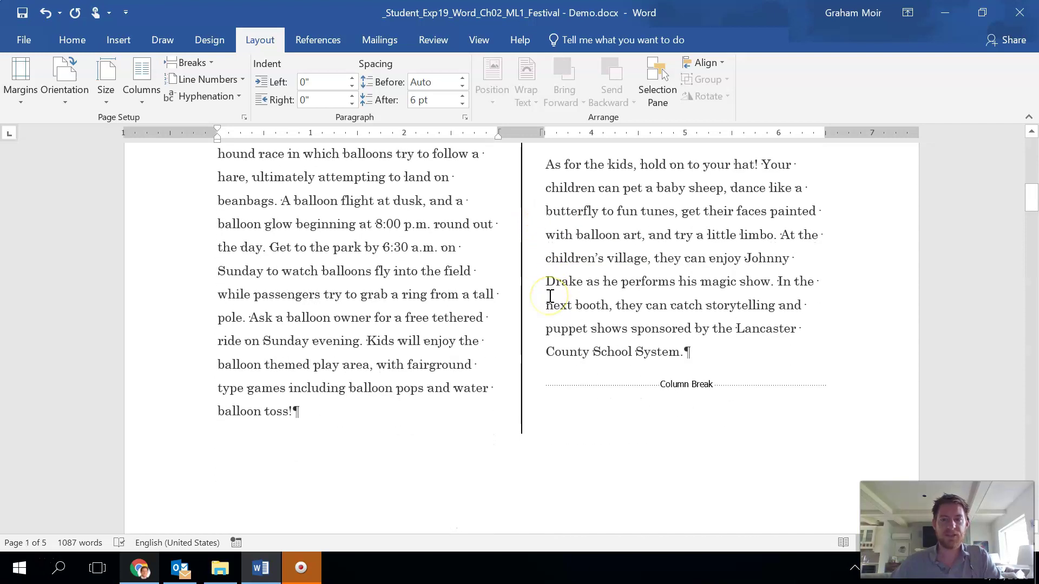
scroll(552, 260, up, 1)
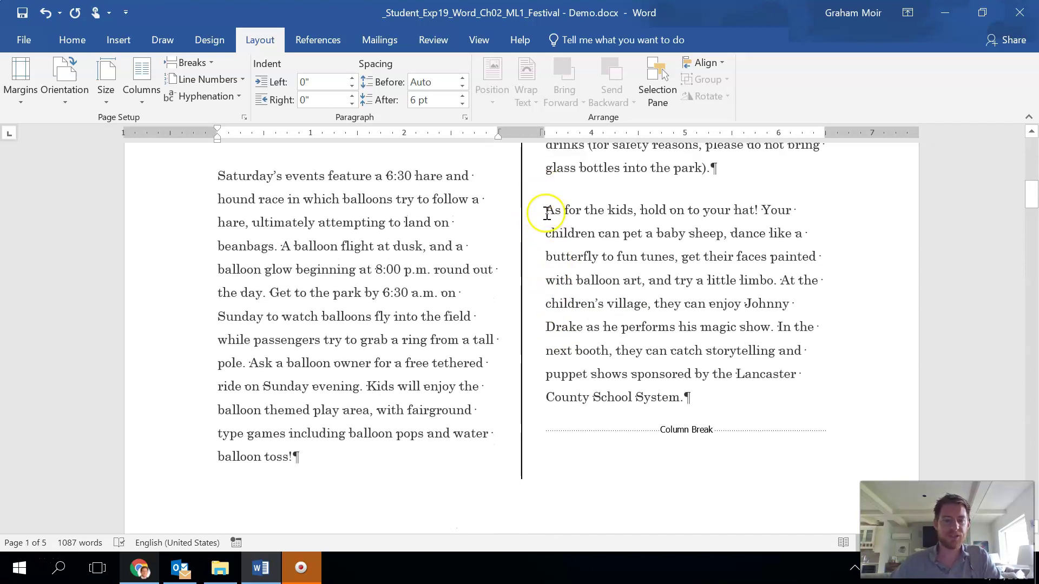
click(546, 212)
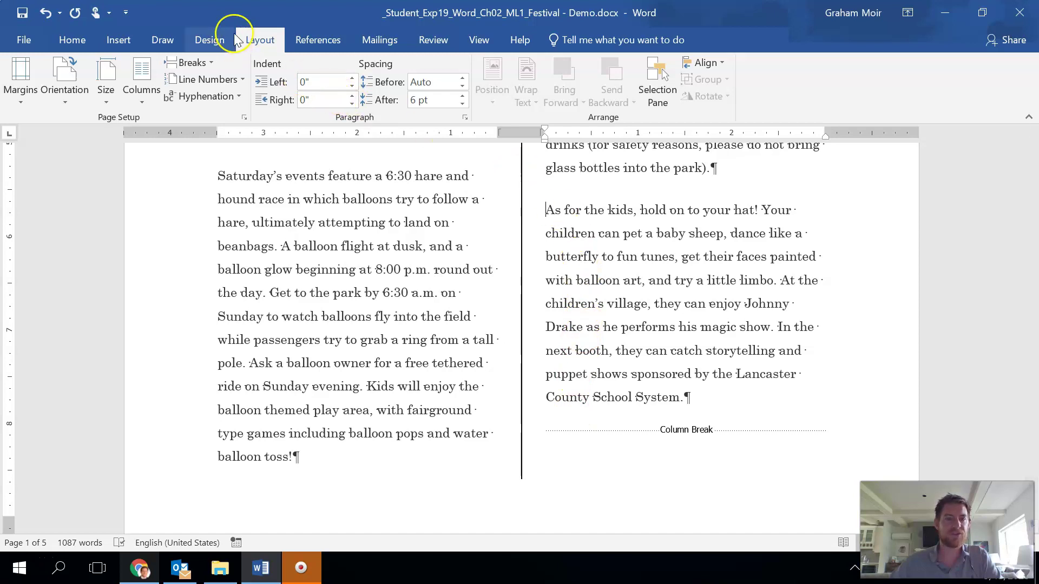
click(121, 41)
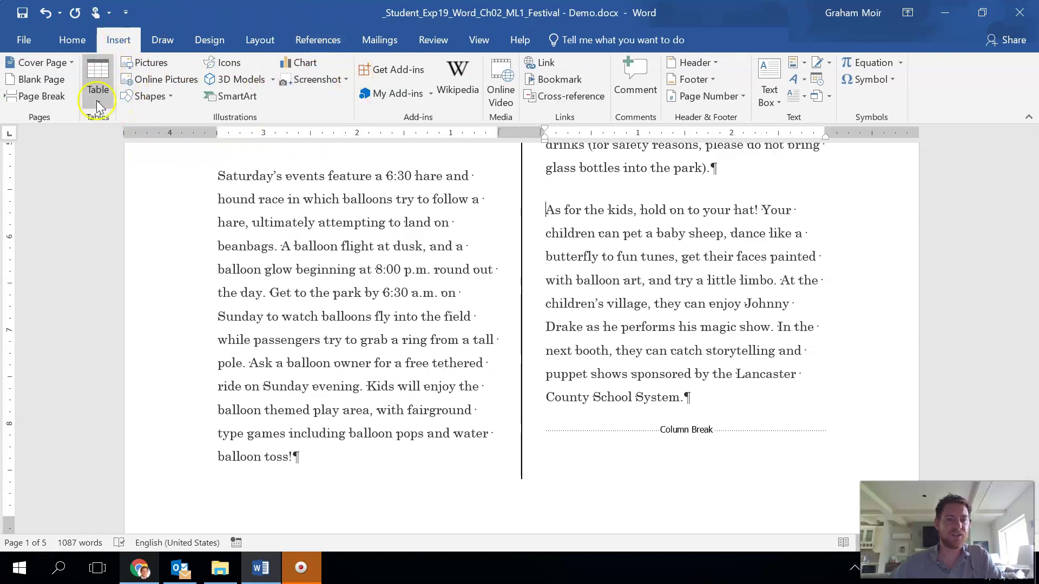
click(171, 87)
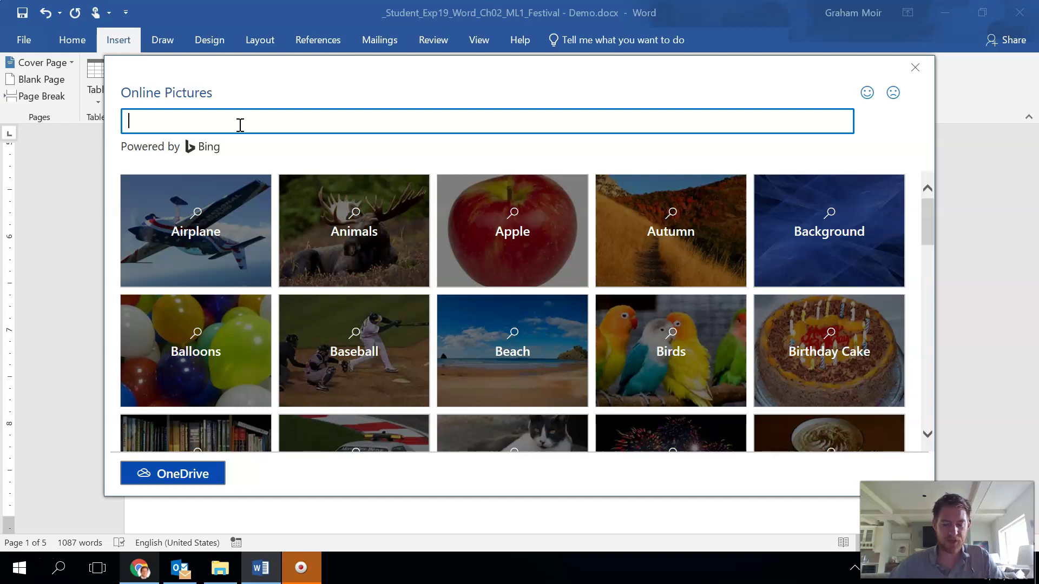
text(hot air balloons)
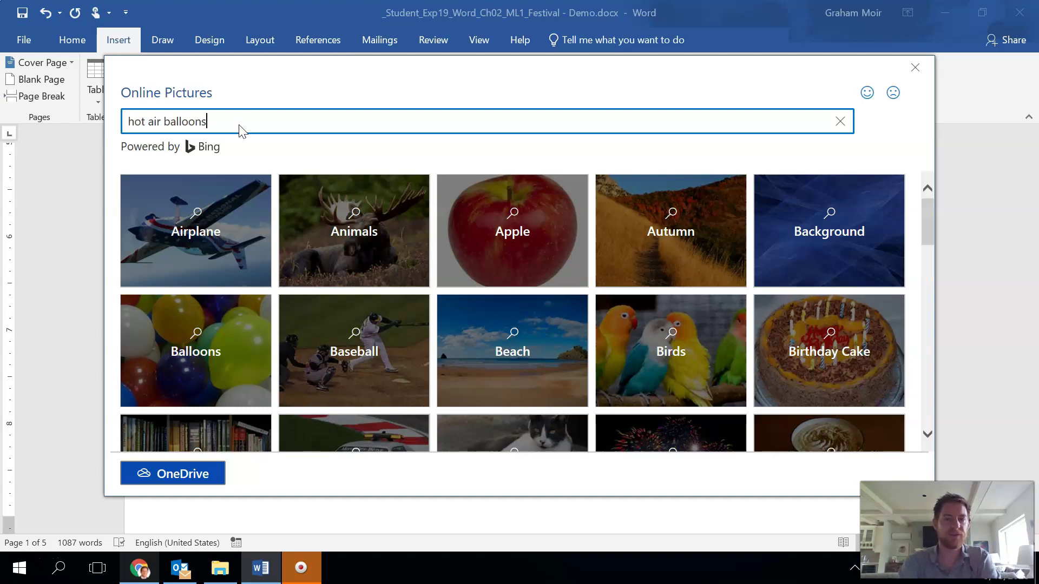
key(Return)
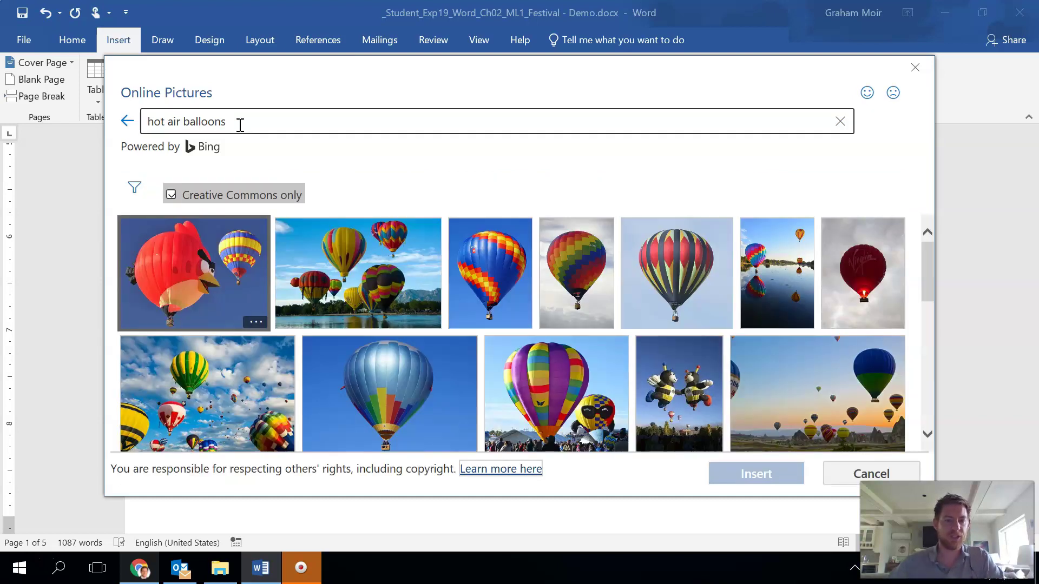
- Insert the portrait picture of the single blue balloon with a red, orange and yellow checked pattern
click(240, 175)
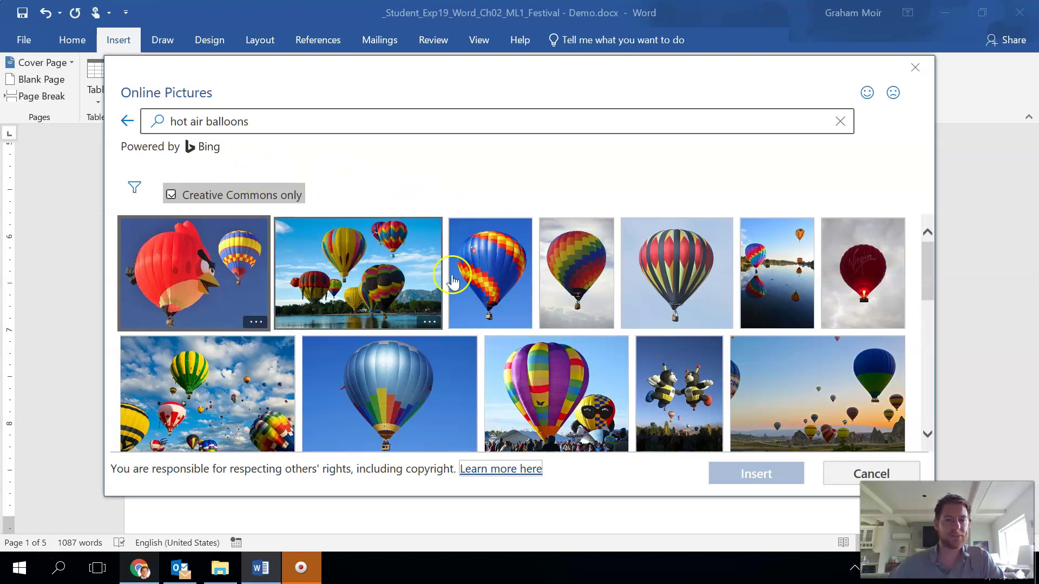
click(483, 285)
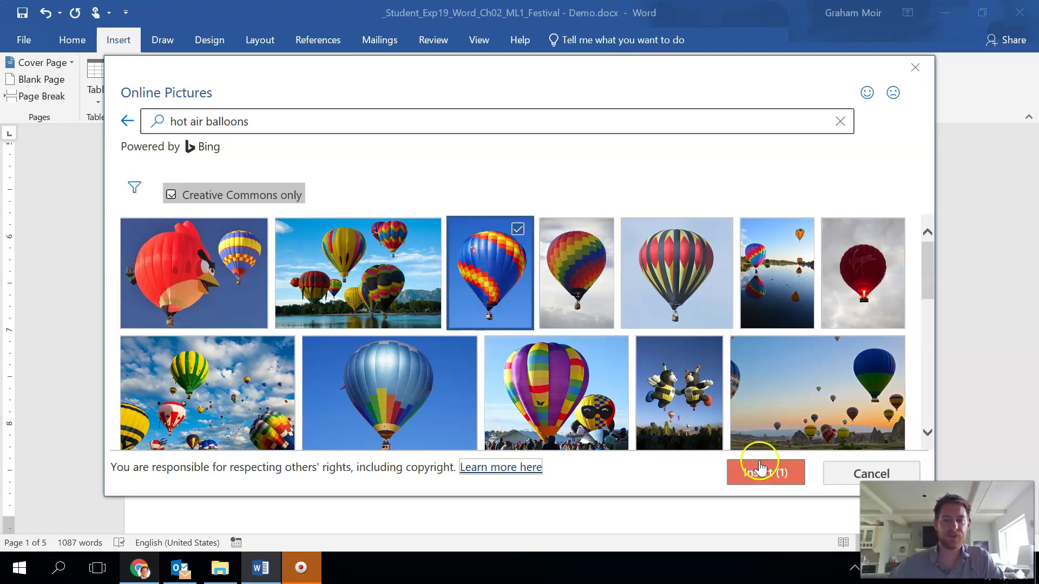
click(765, 478)
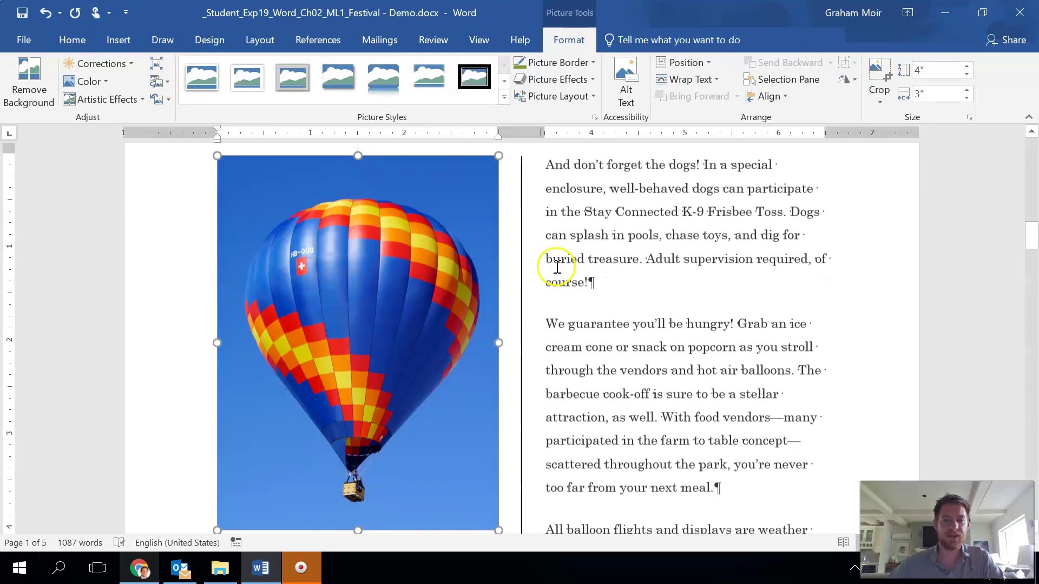
- Set the balloon picture's height to 1"
scroll(546, 259, down, 2)
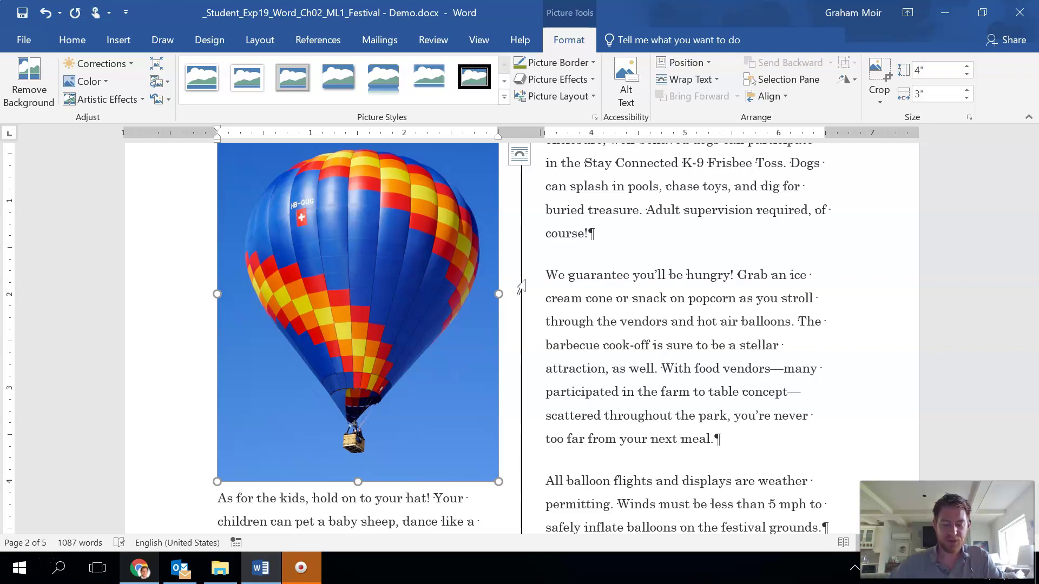
scroll(460, 205, down, 2)
scroll(460, 204, up, 3)
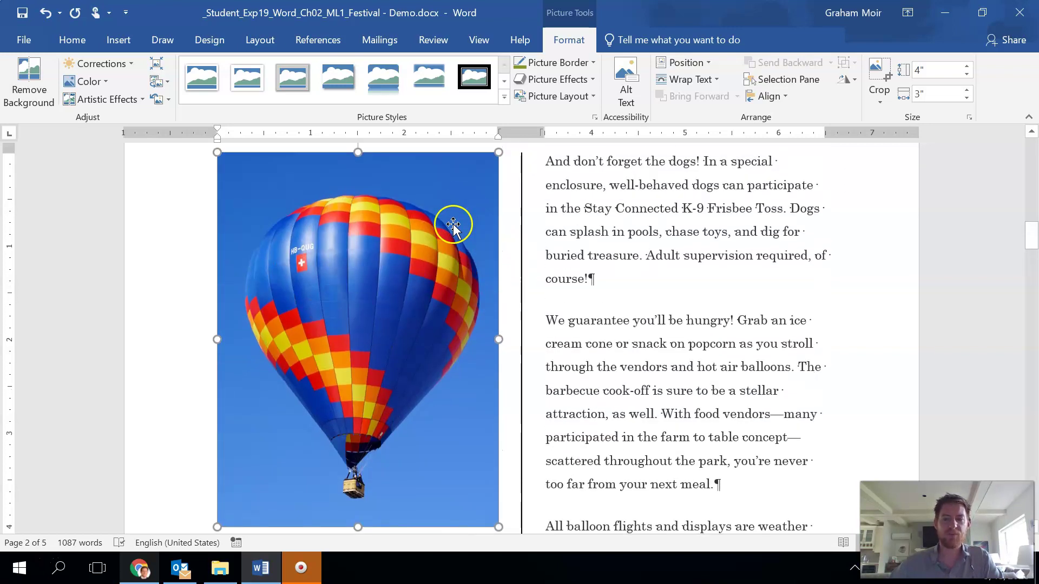
scroll(454, 225, down, 3)
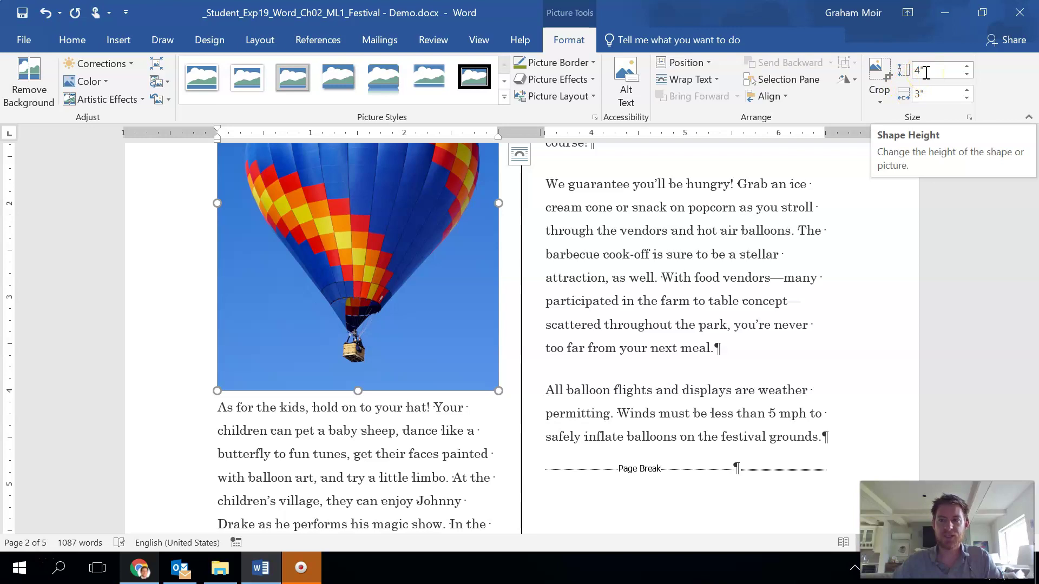
click(965, 77)
click(964, 77)
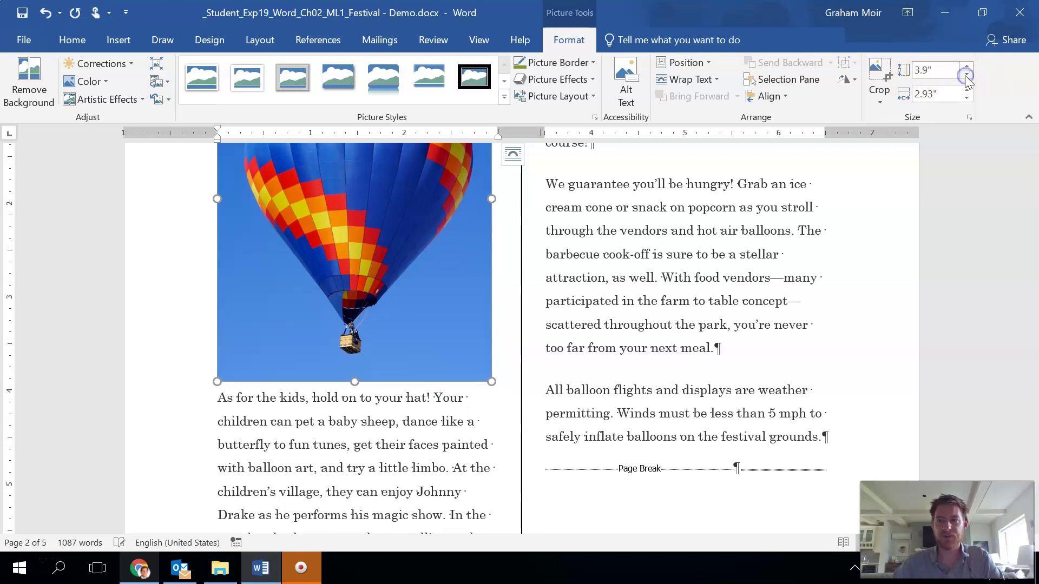
click(965, 77)
click(928, 74)
text(1)
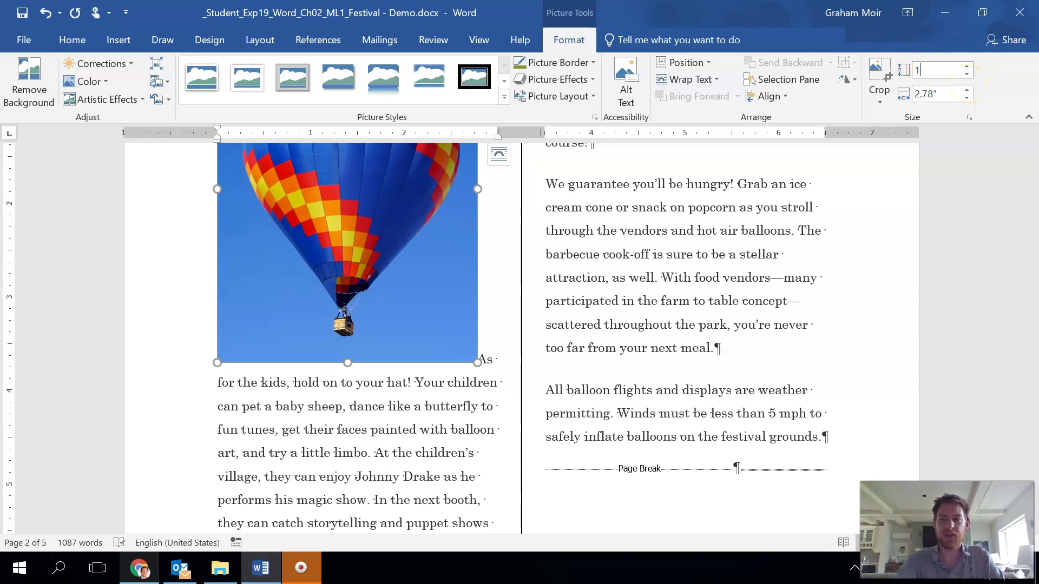
key(Return)
click(708, 273)
- Set Square text wrapping for the balloon picture in the paragraph beginning "As for the kids"
scroll(707, 275, up, 2)
scroll(707, 275, up, 6)
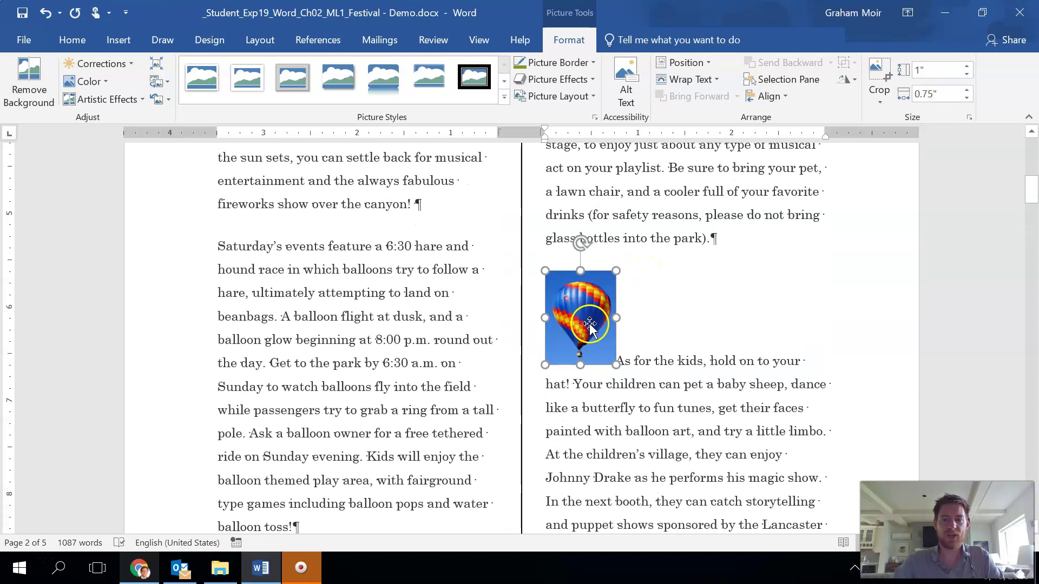
scroll(590, 324, down, 1)
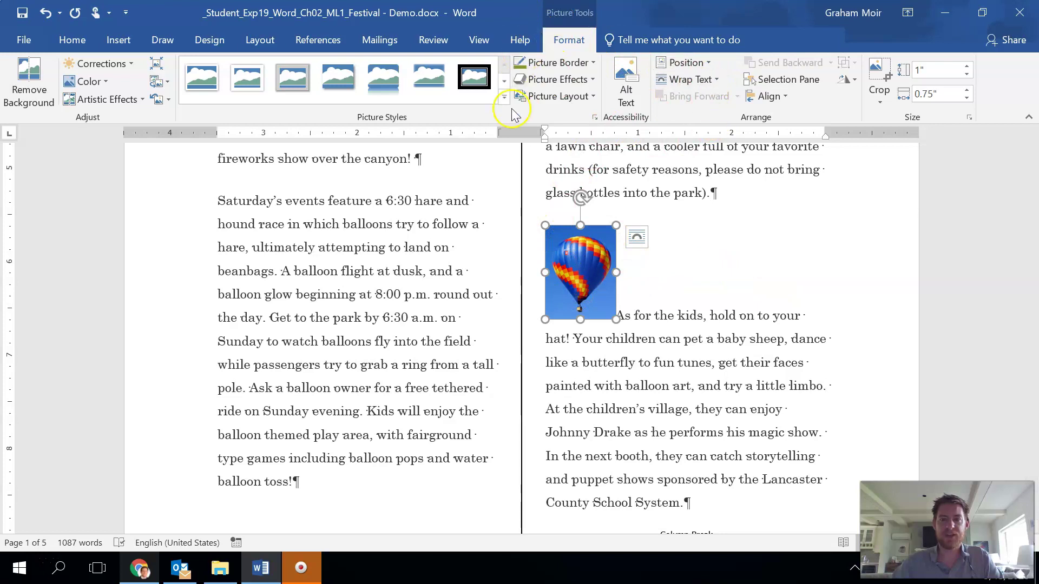
click(714, 81)
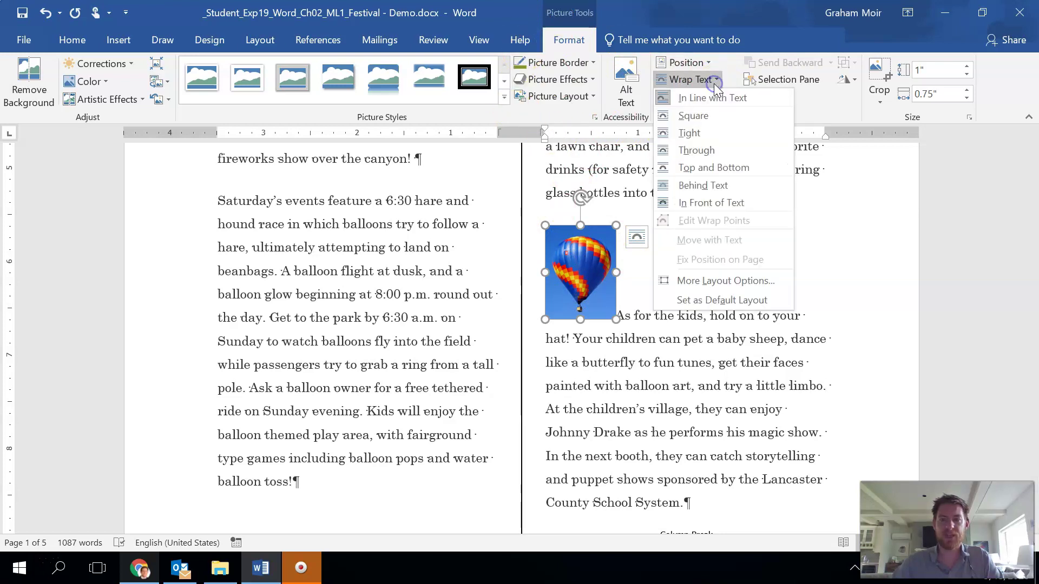
click(727, 114)
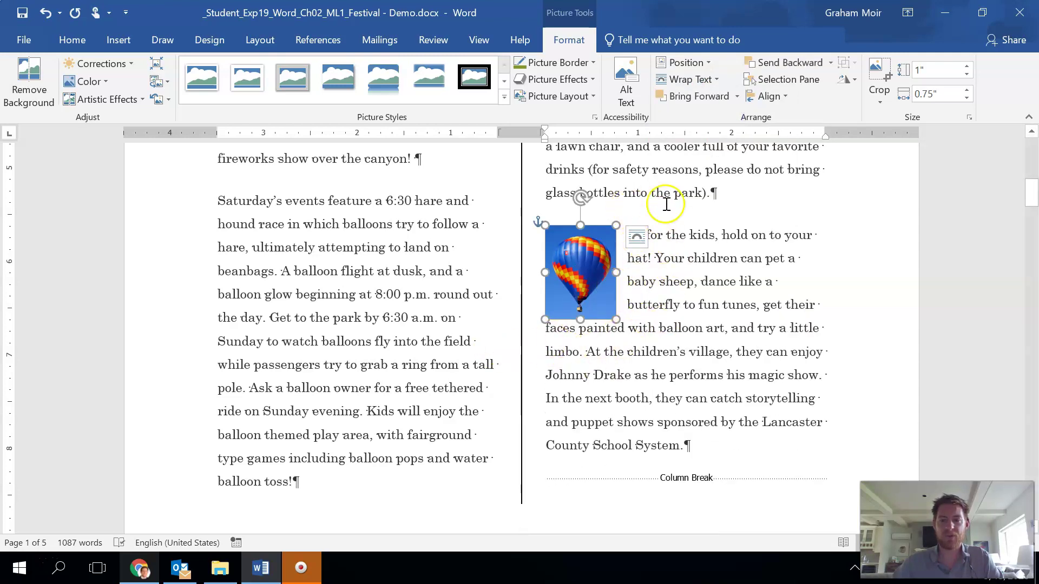
click(590, 339)
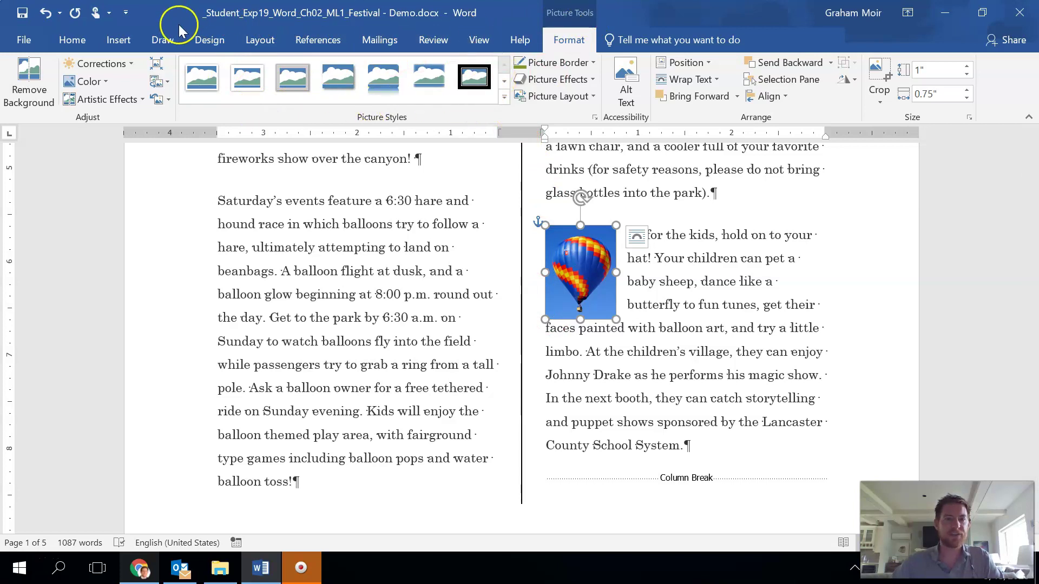
- Apply the Reflected Bevel, White picture style to the balloon picture
click(505, 97)
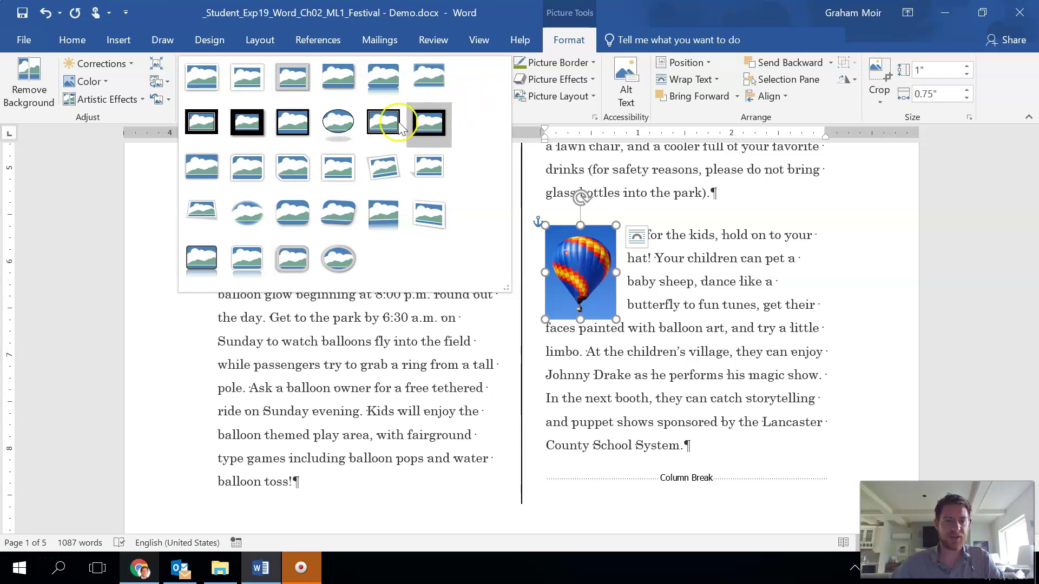
click(252, 265)
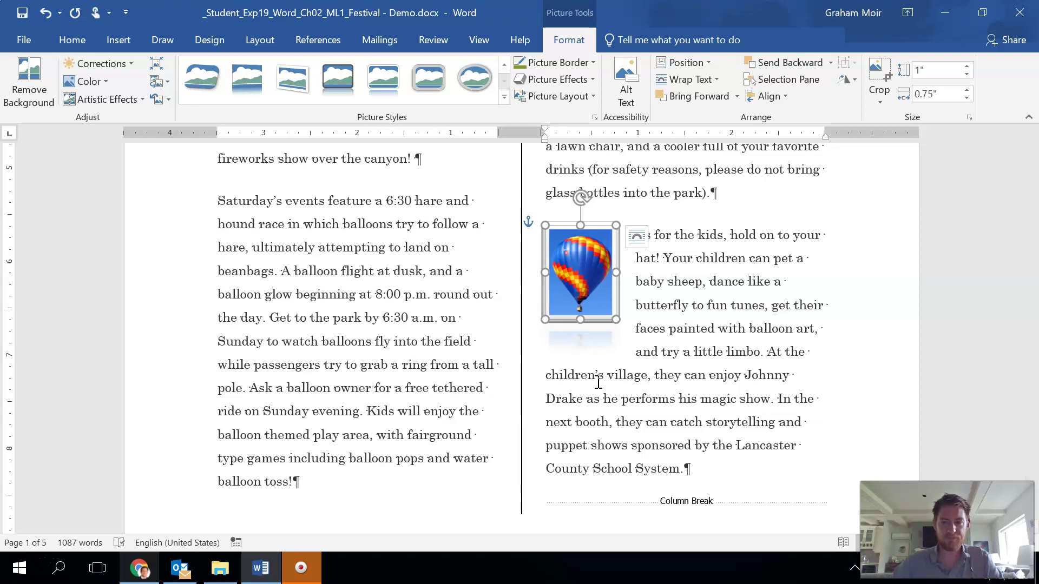
click(733, 352)
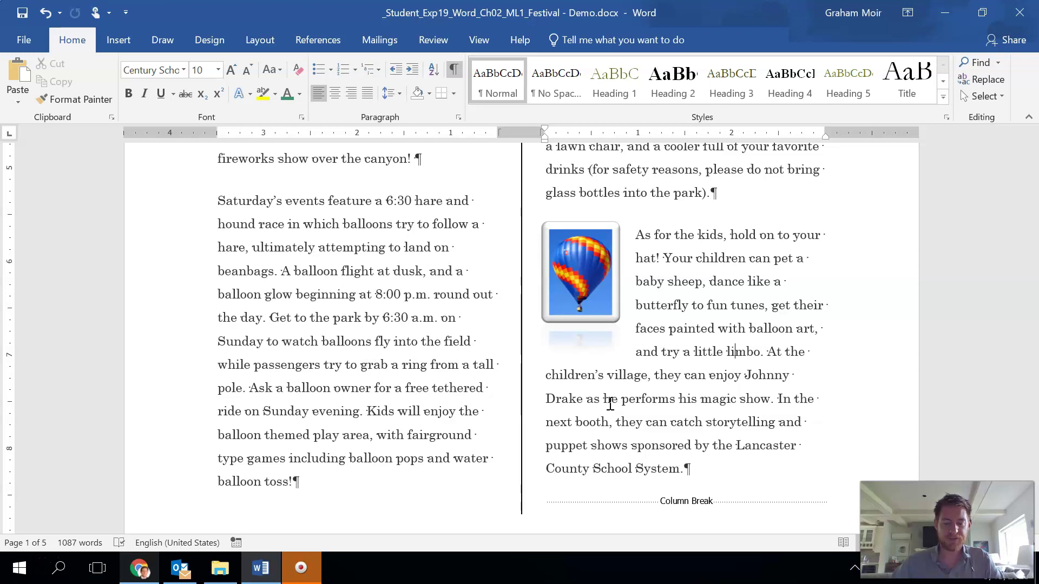
- Recolor the balloon picture with the light teal-green variation from the light accent row
click(588, 274)
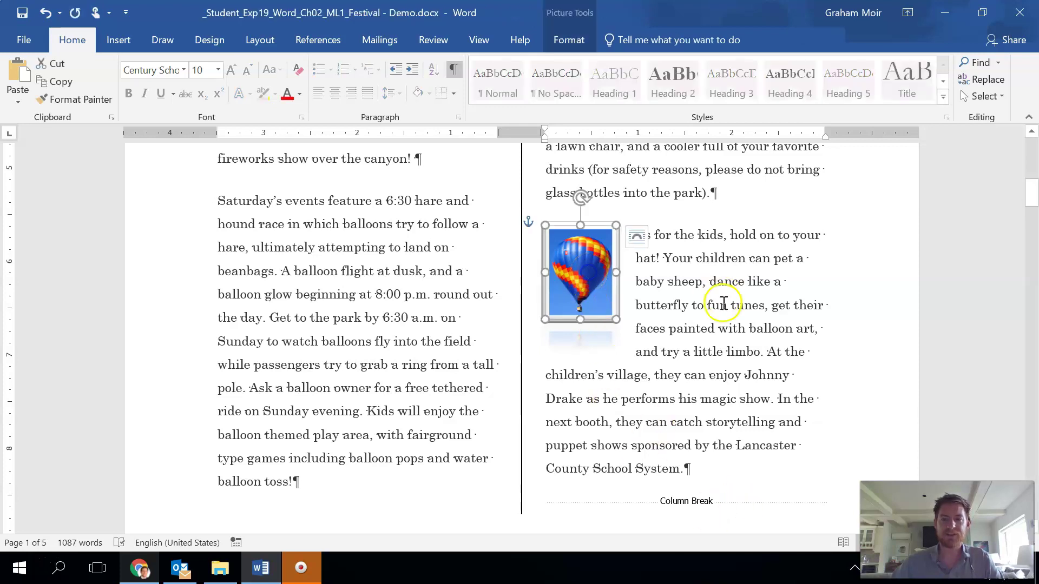
click(570, 41)
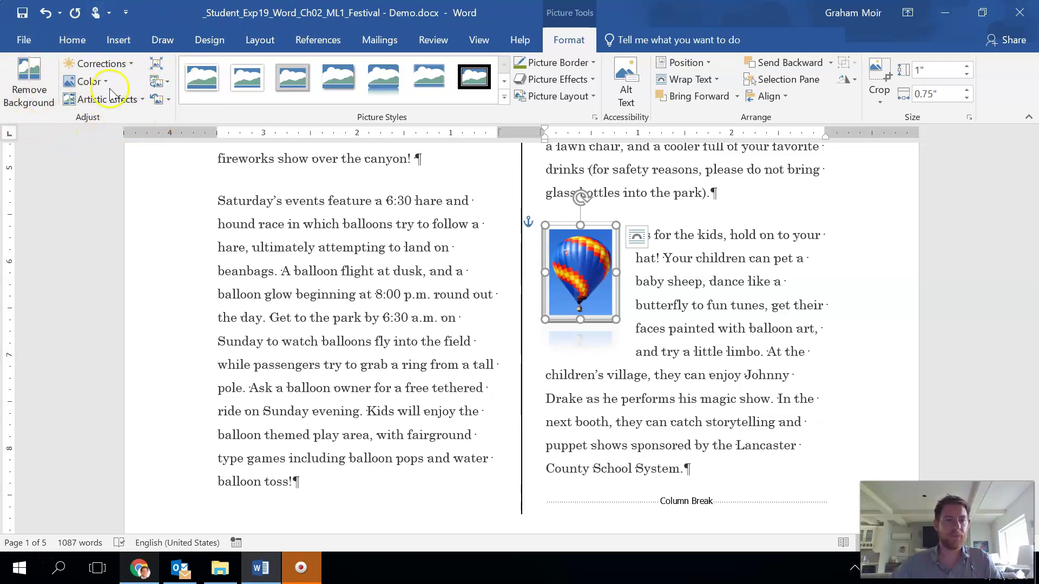
click(107, 81)
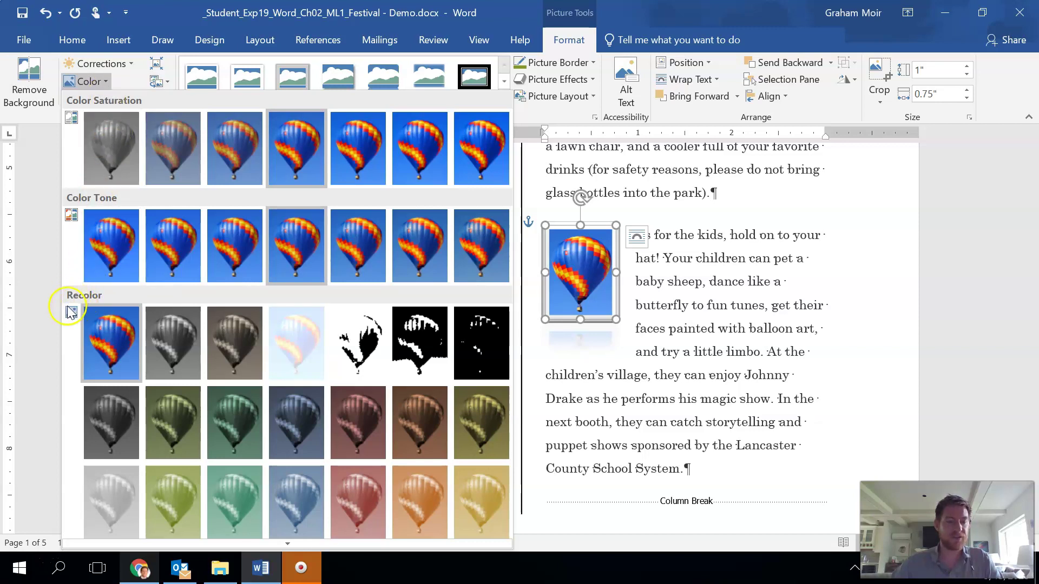
click(238, 503)
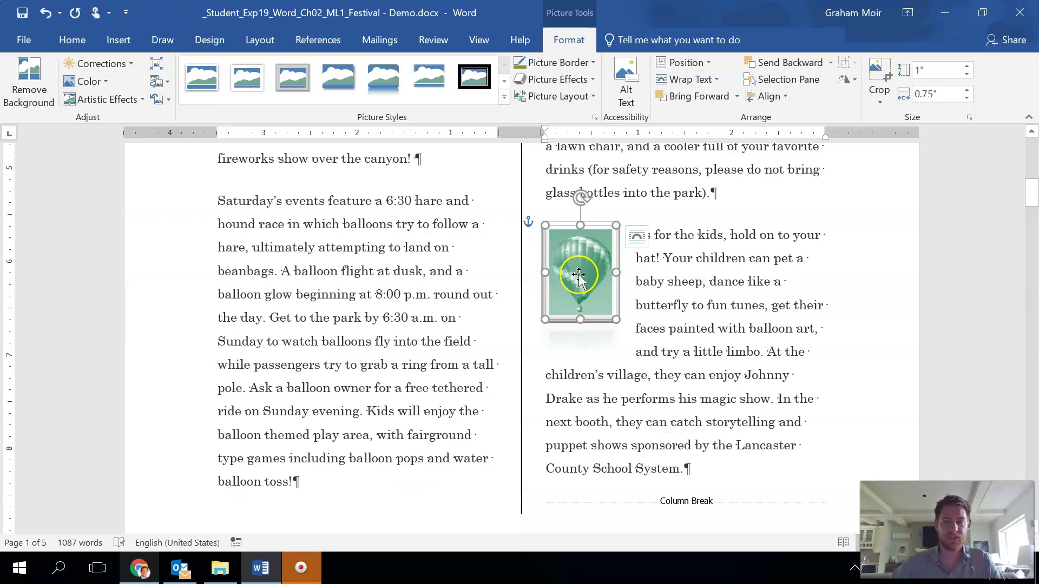
click(587, 292)
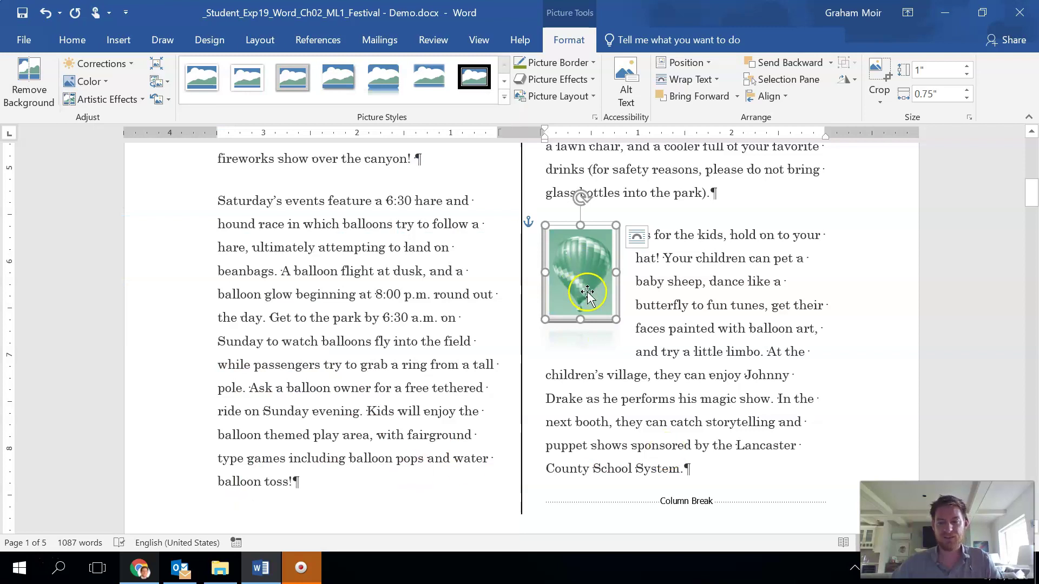
click(600, 328)
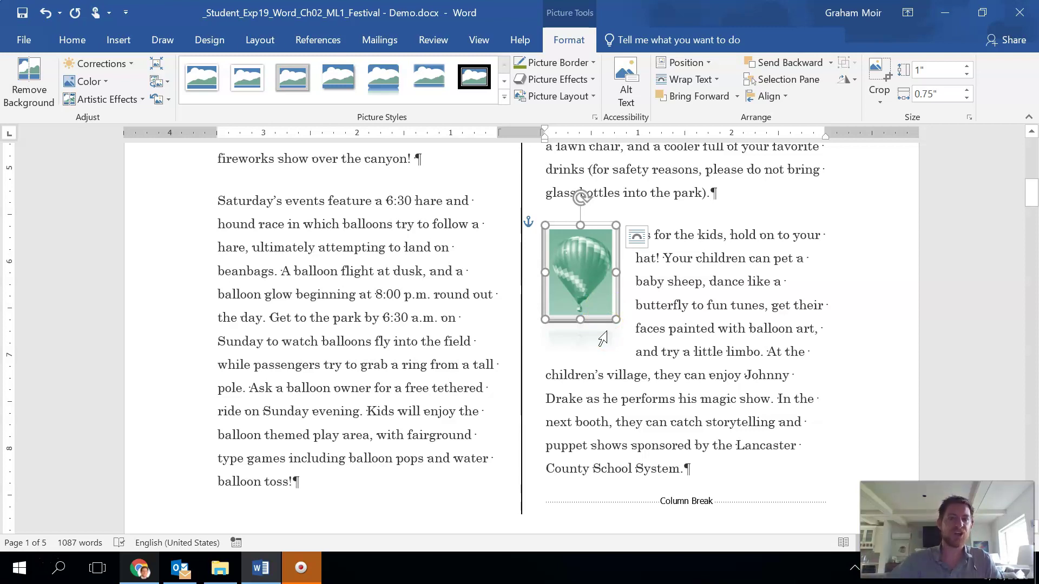
click(613, 319)
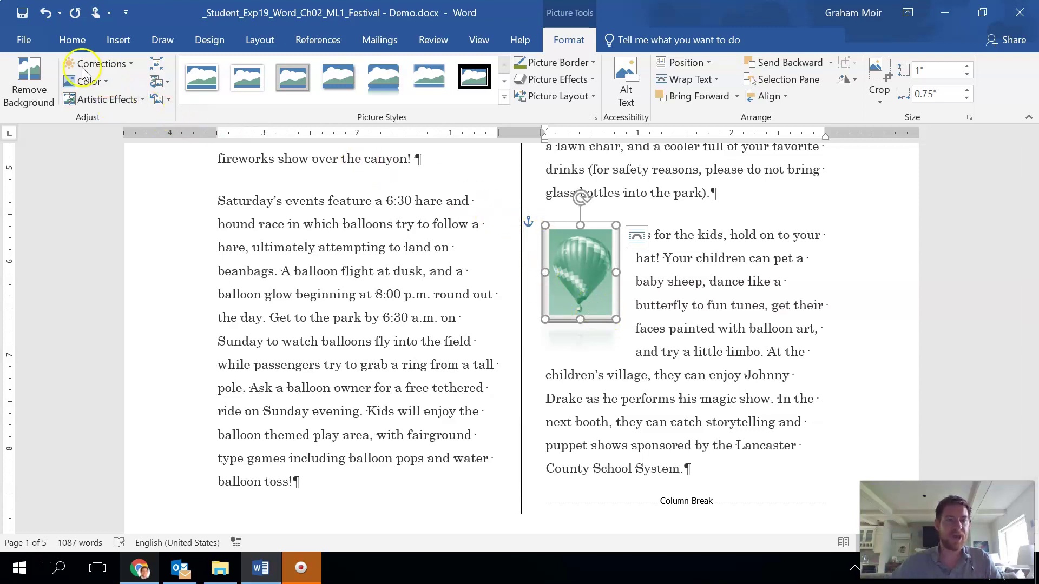
- Apply the Paint Brush artistic effect to the balloon picture
click(141, 100)
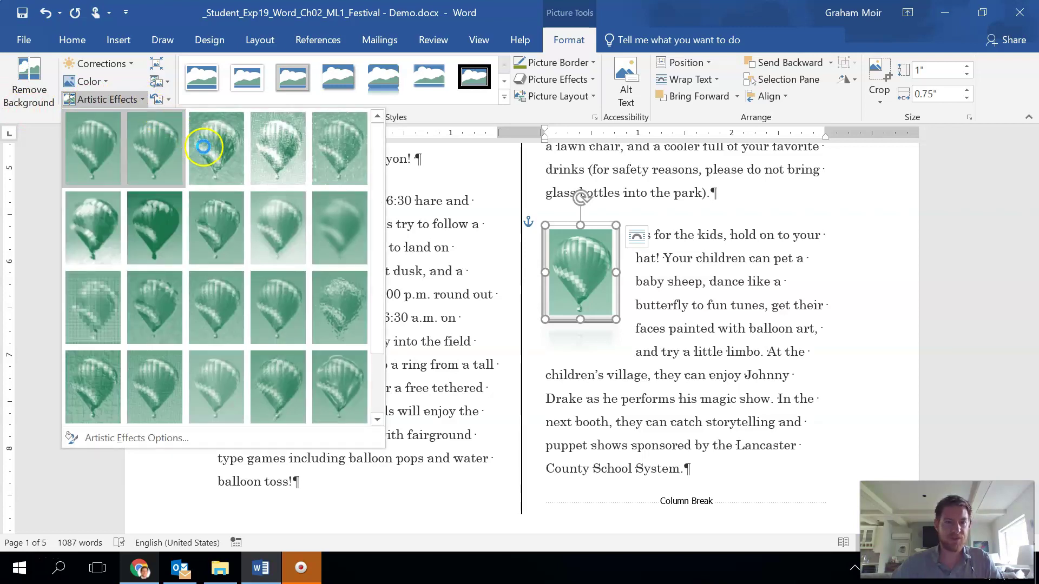
click(224, 242)
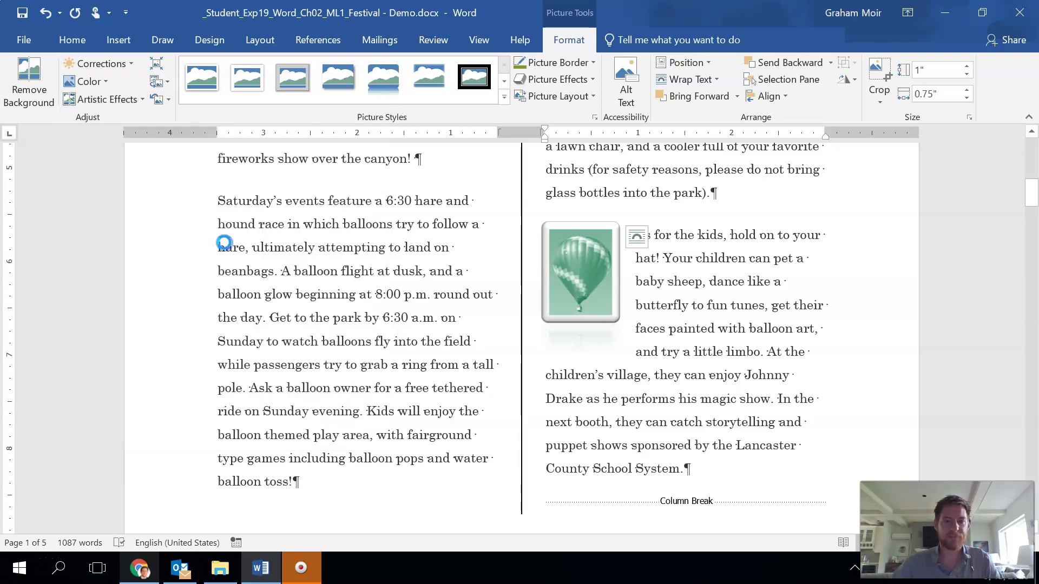
click(580, 277)
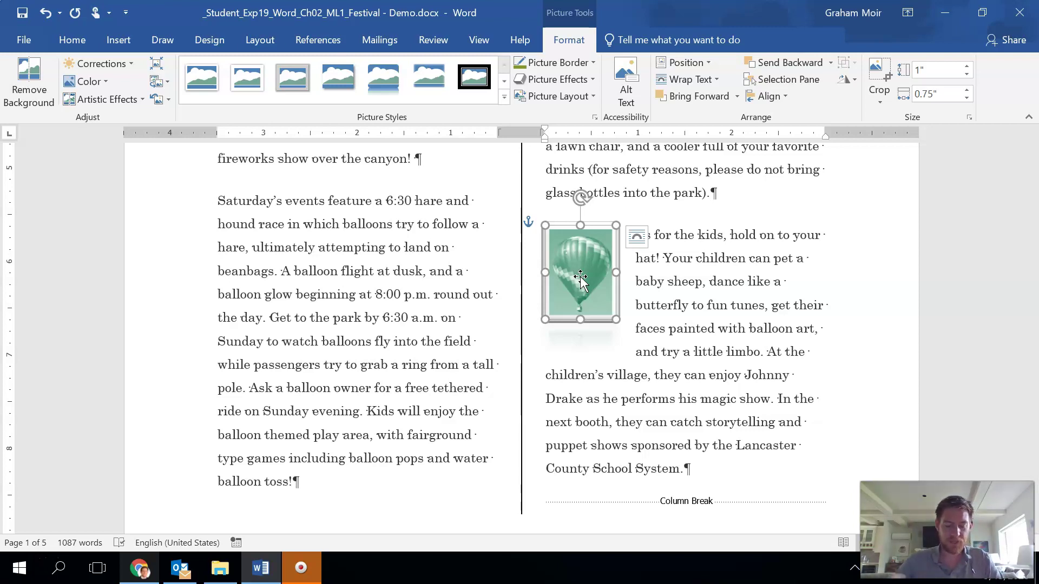
- Make the question "When is the best time to see balloons?" bold and color it with the base teal-green theme color
click(581, 403)
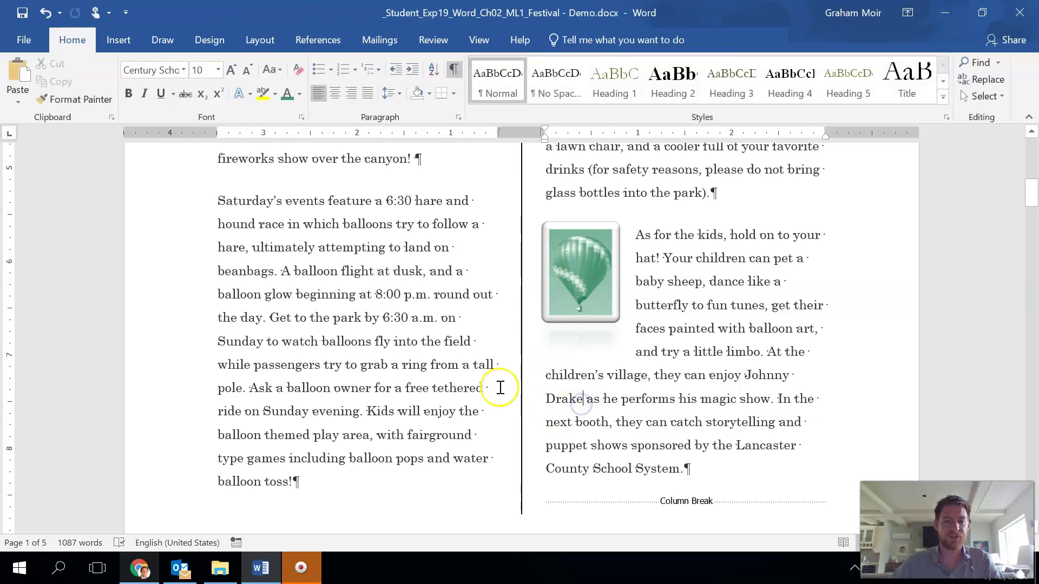
scroll(365, 348, down, 9)
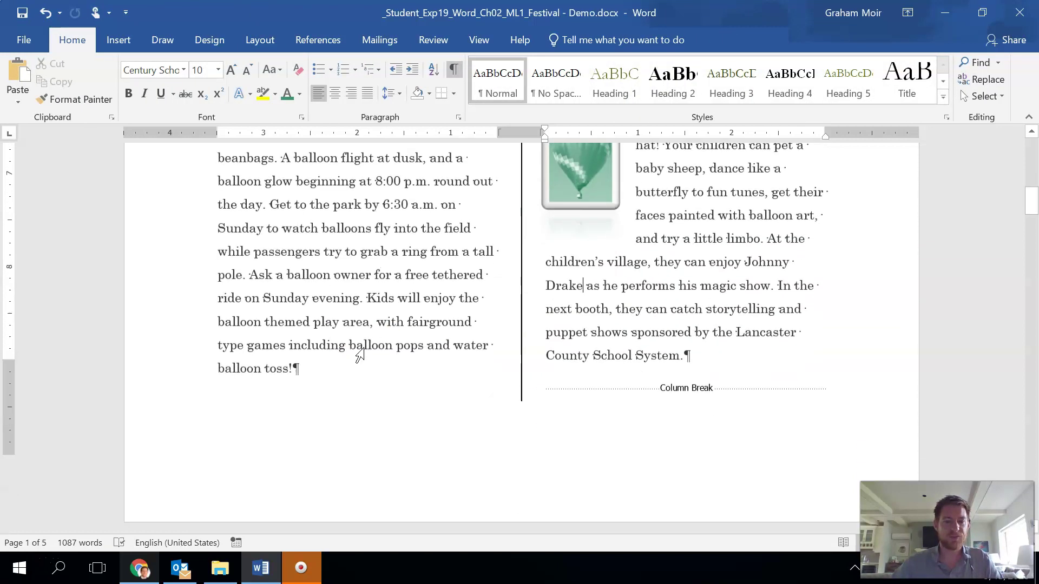
scroll(359, 356, down, 8)
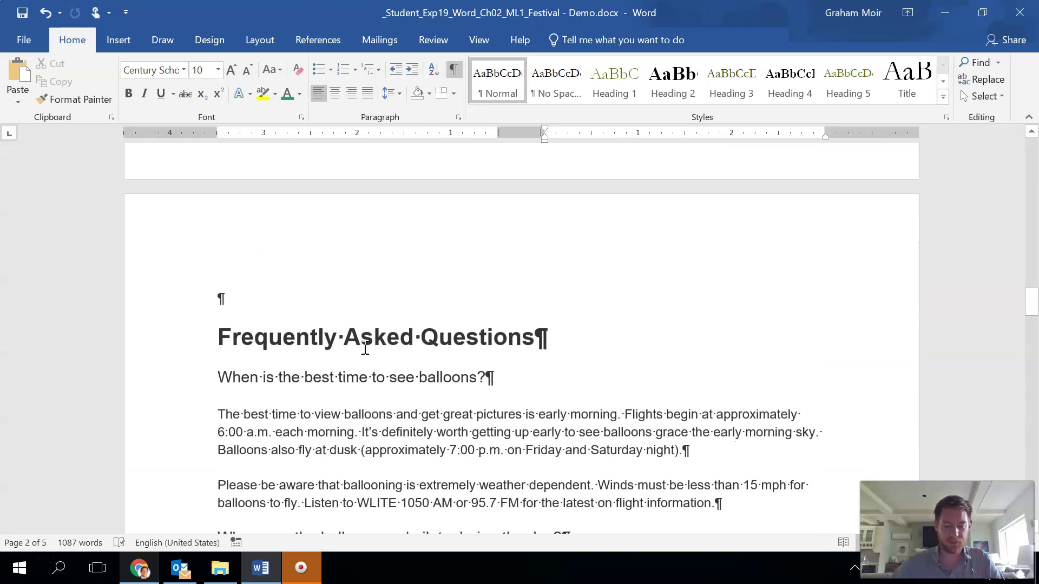
scroll(365, 349, down, 3)
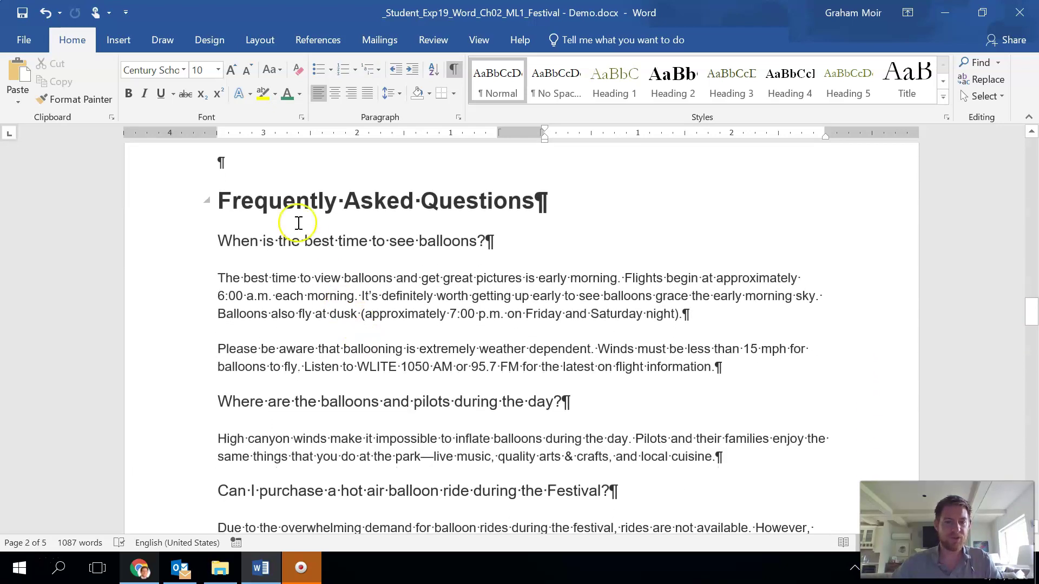
click(217, 241)
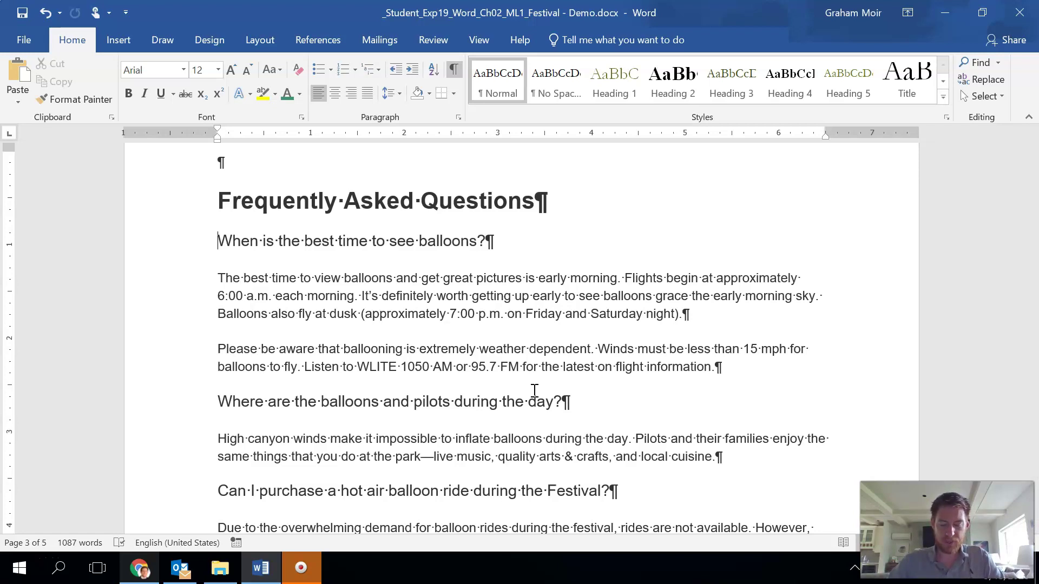
drag(250, 243, 491, 240)
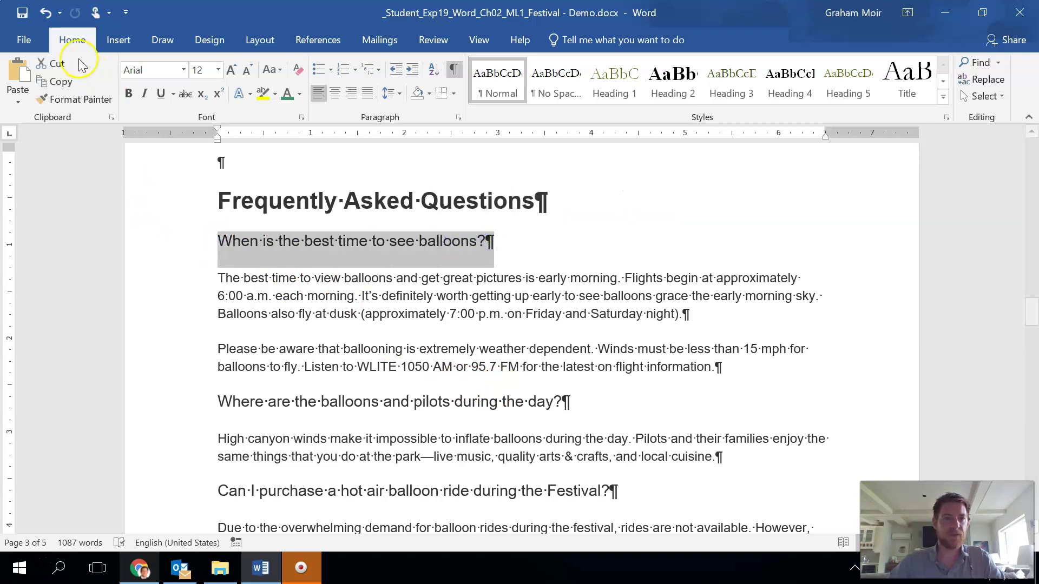
click(128, 94)
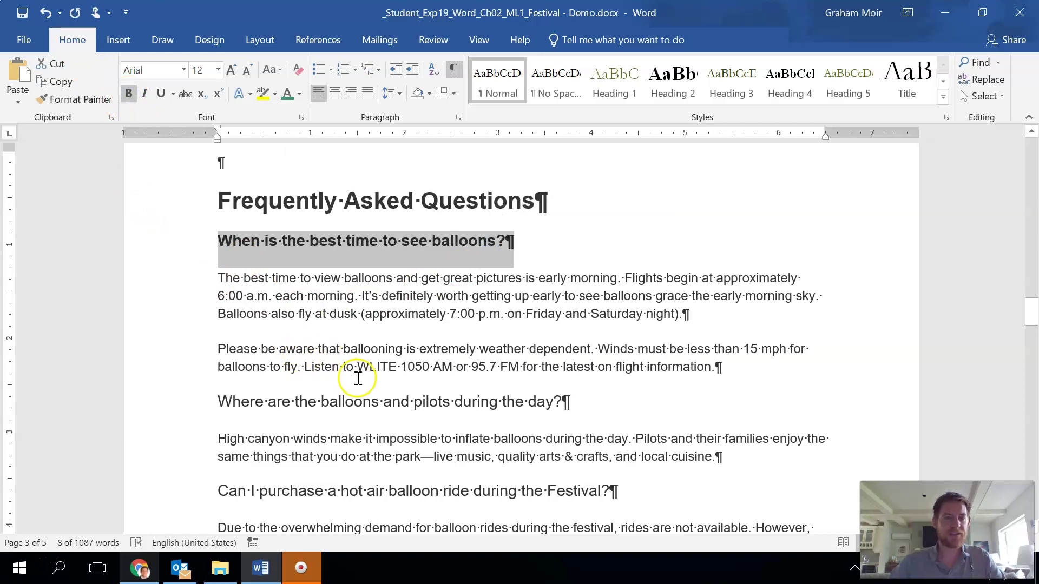
click(299, 97)
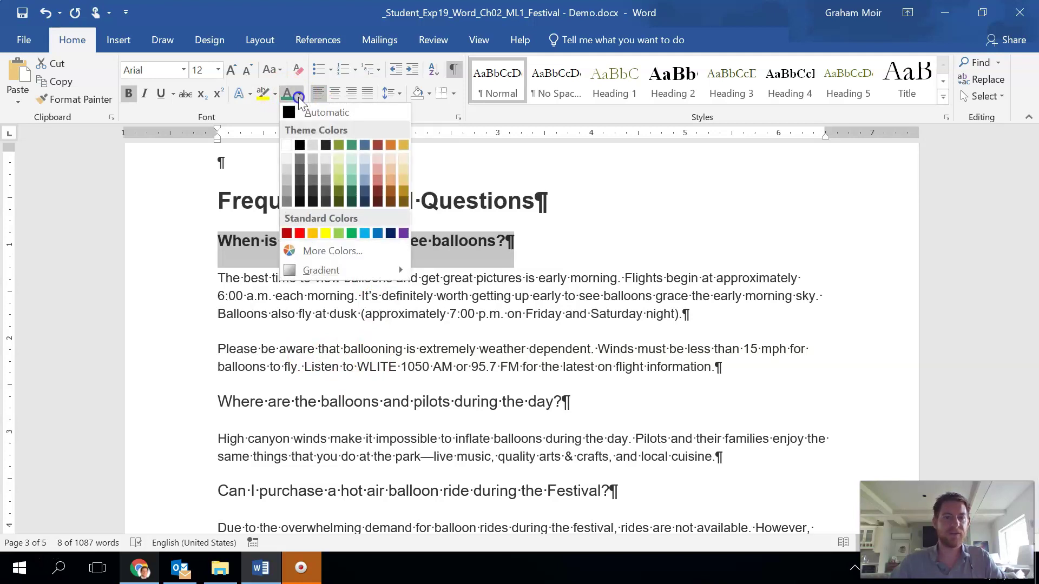
click(354, 148)
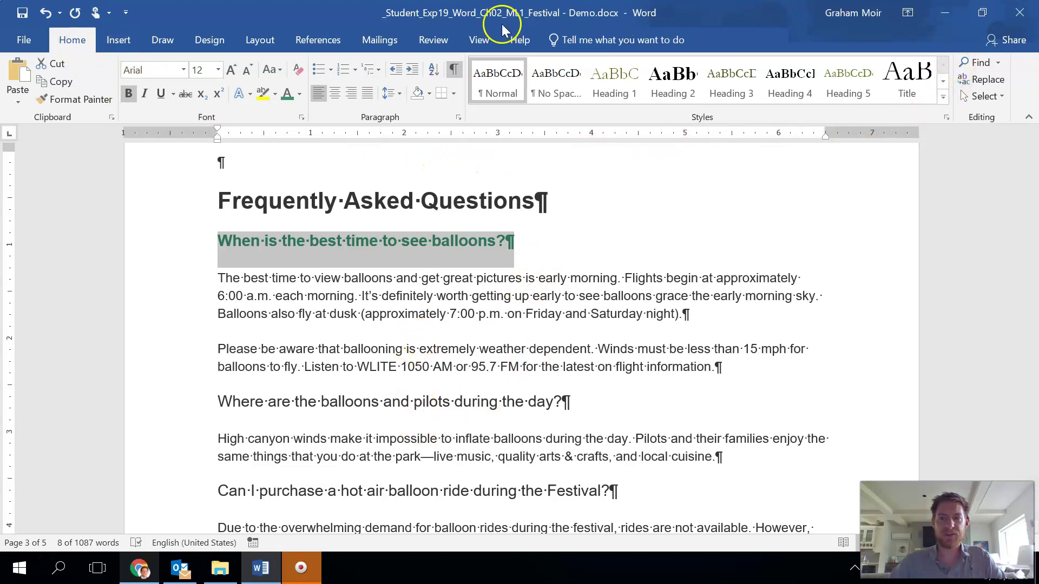
- Create a new style named Questions from the formatting of the selected question
click(943, 97)
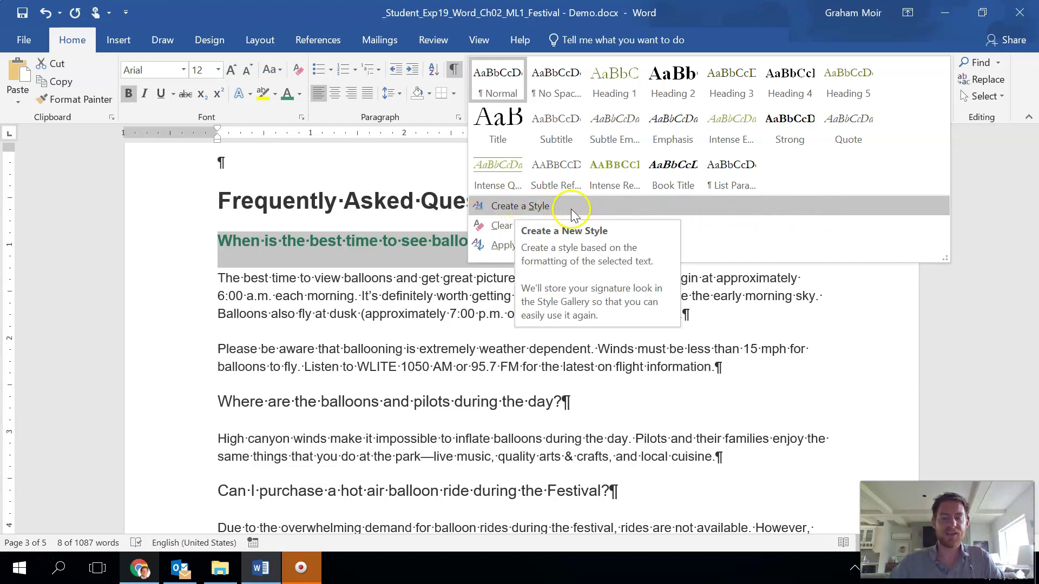
click(619, 207)
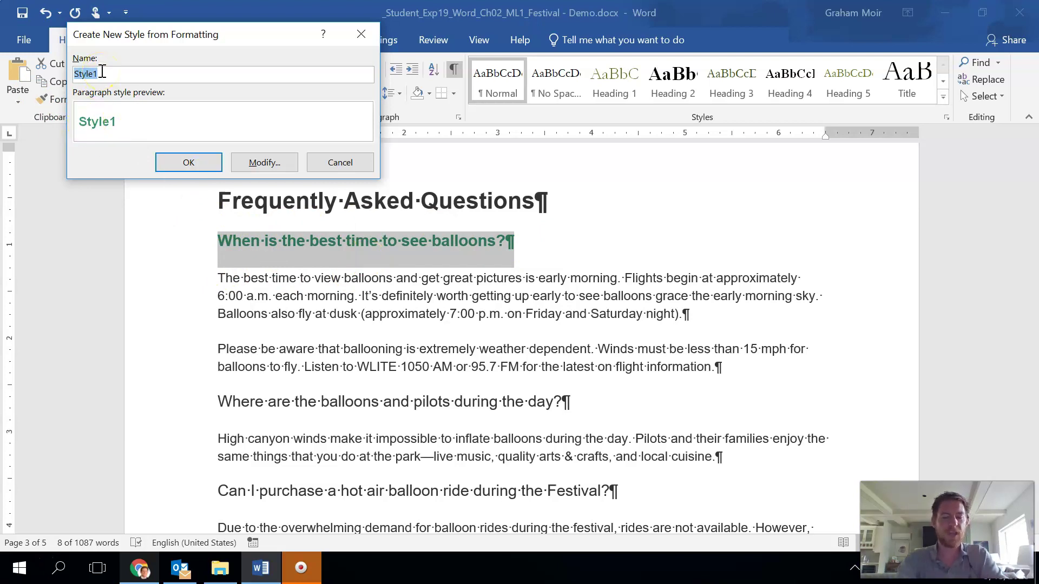
text(Questions)
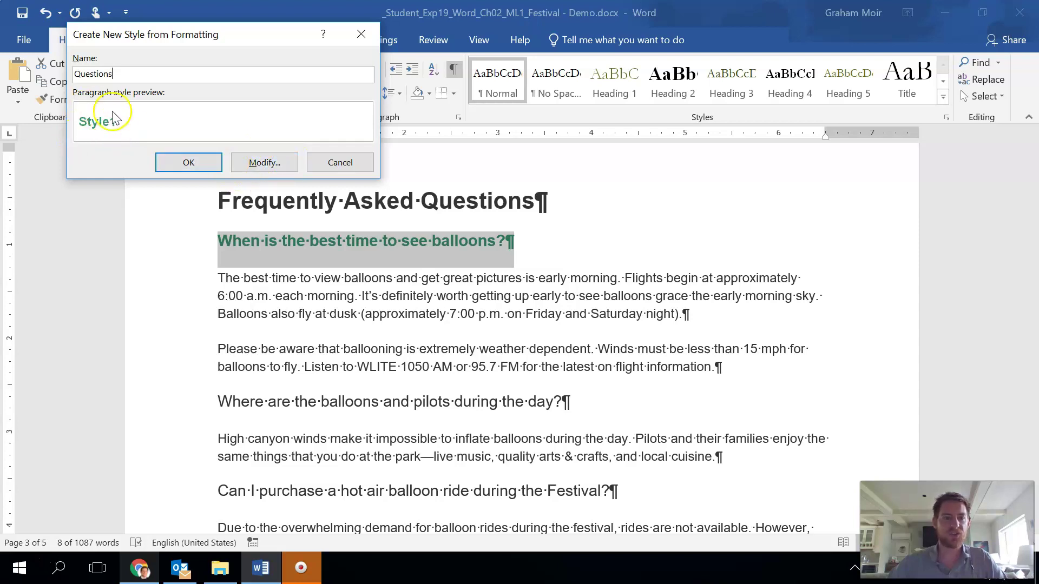
click(199, 164)
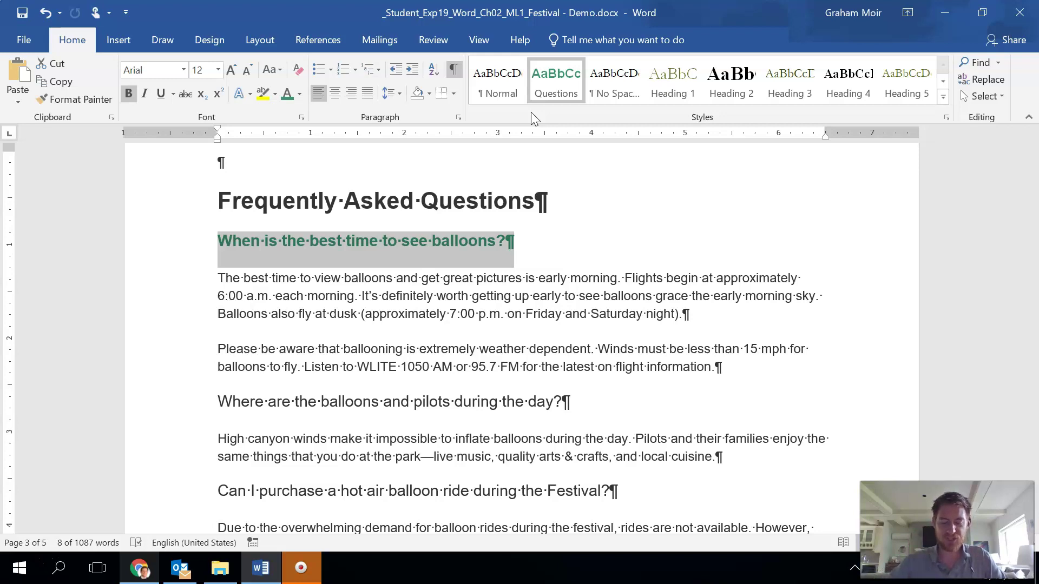
- Apply the Questions style to "Where are the balloons and pilots during the day?" and "Can I purchase a hot air balloon ride during the Festival?"
scroll(190, 330, down, 2)
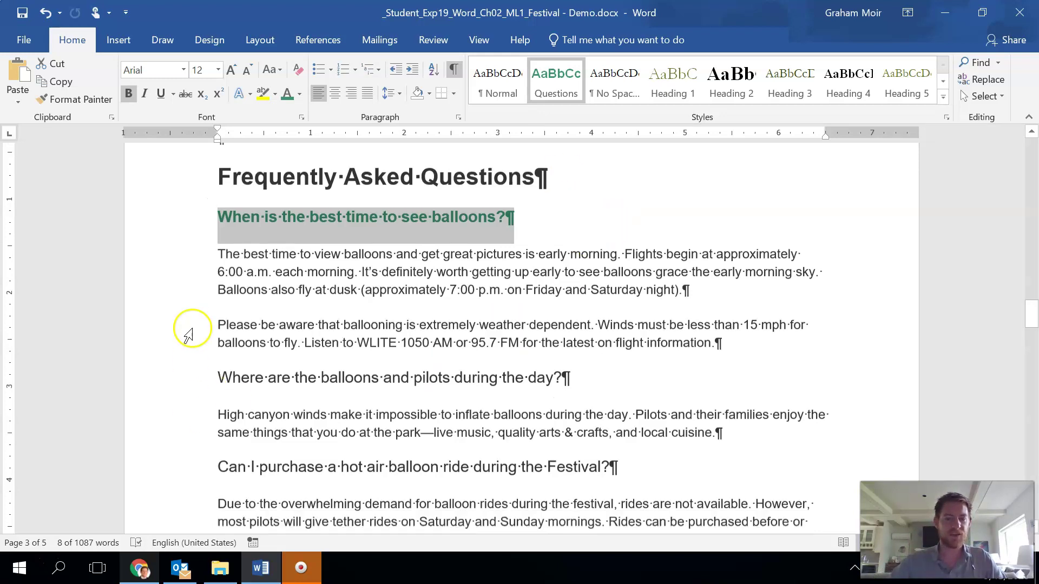
drag(216, 311, 627, 306)
click(556, 81)
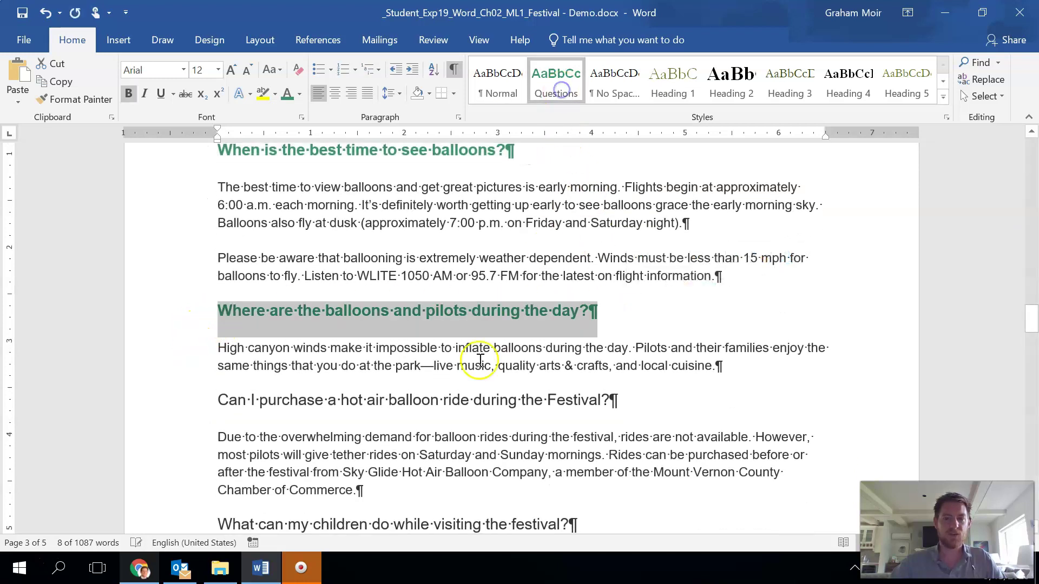
drag(216, 400, 636, 395)
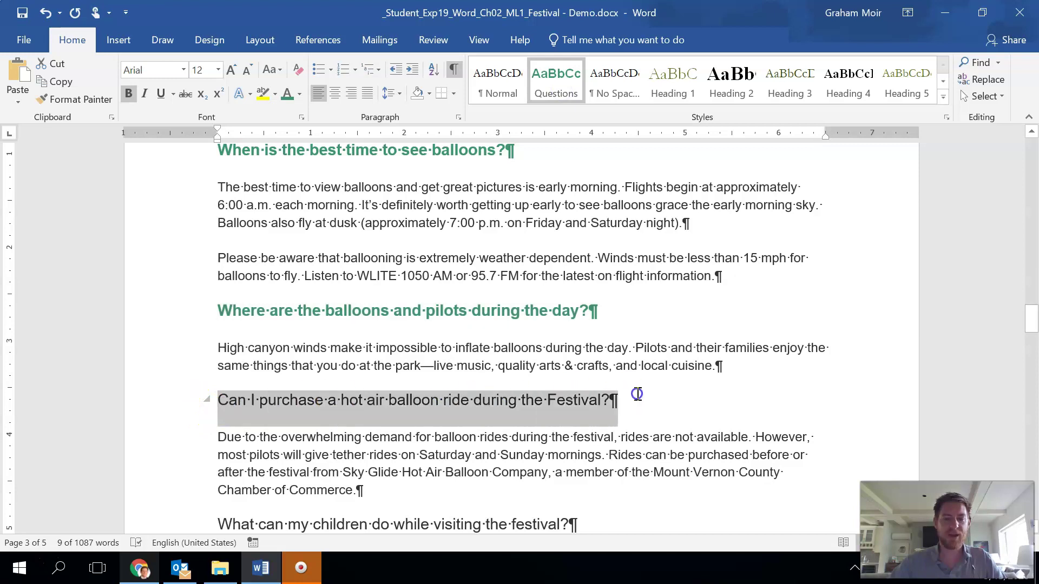
click(577, 100)
- Apply the Questions style to "What can my children do while visiting the festival?" and "Is smoking permitted on the festival grounds?"
scroll(238, 352, down, 5)
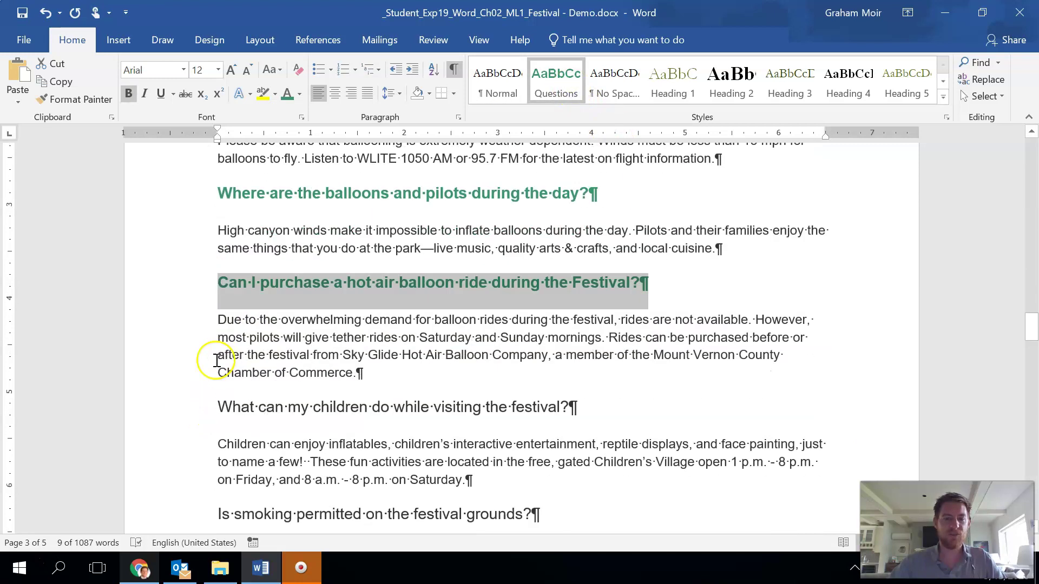
drag(214, 252, 653, 253)
click(571, 79)
drag(212, 358, 628, 352)
click(556, 81)
- Apply the Questions style to "Can I bring a cooler with beverage and food into the festival?" and "What are my camping, RV, or lodging options?"
scroll(248, 322, down, 3)
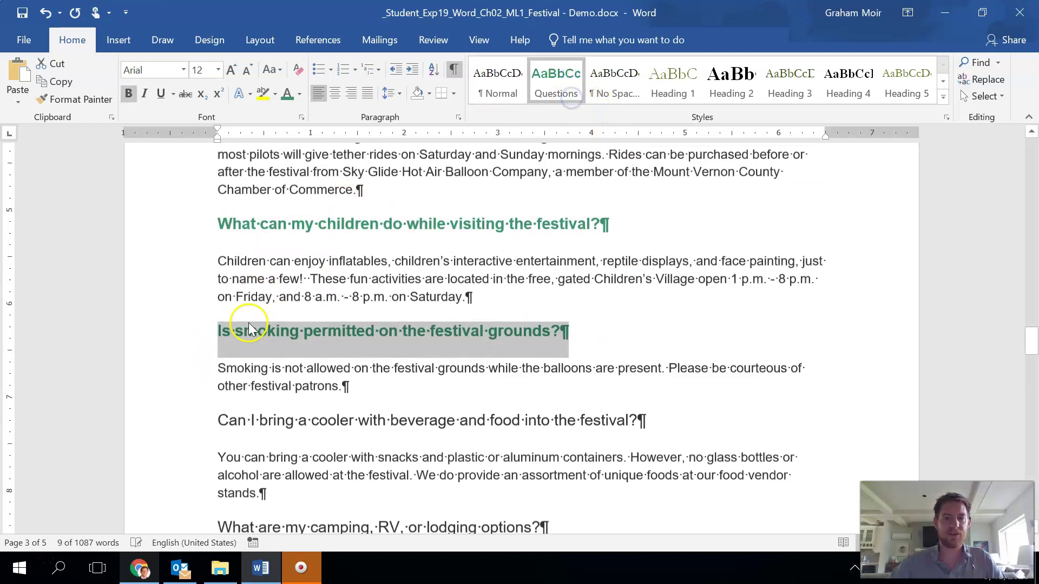
drag(221, 313, 718, 317)
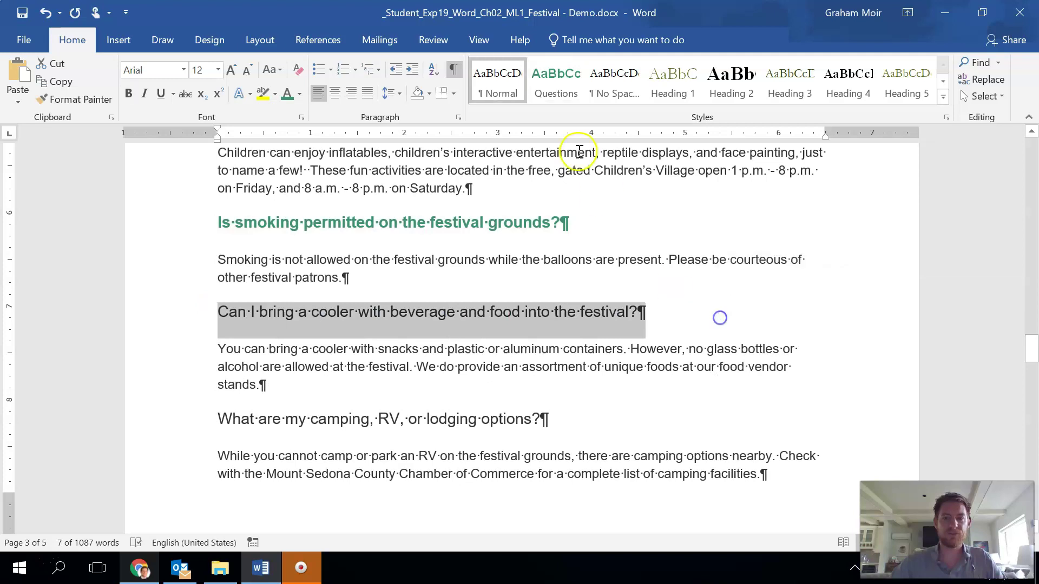
click(557, 95)
scroll(259, 327, down, 3)
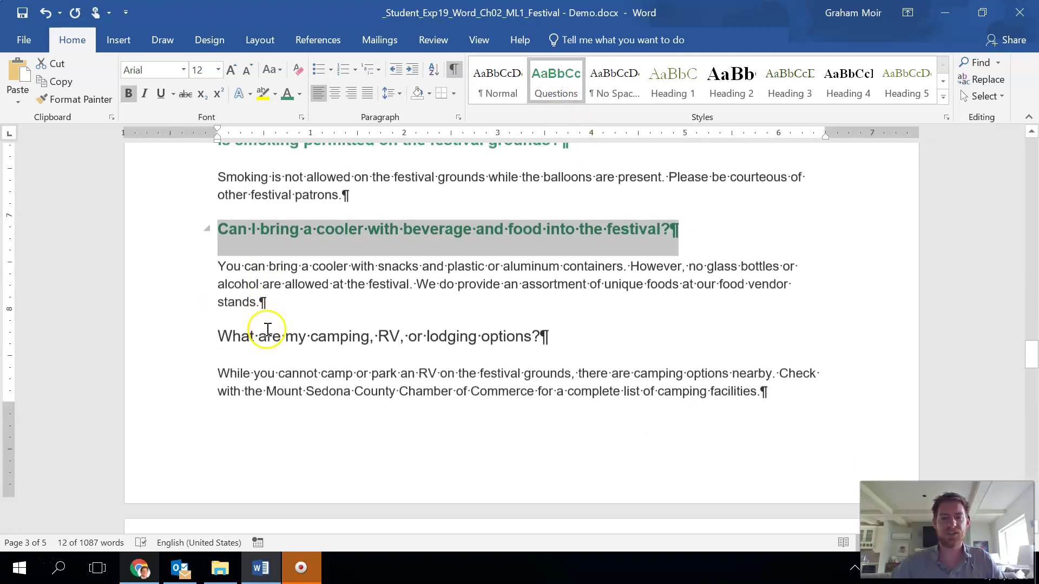
drag(216, 283, 606, 283)
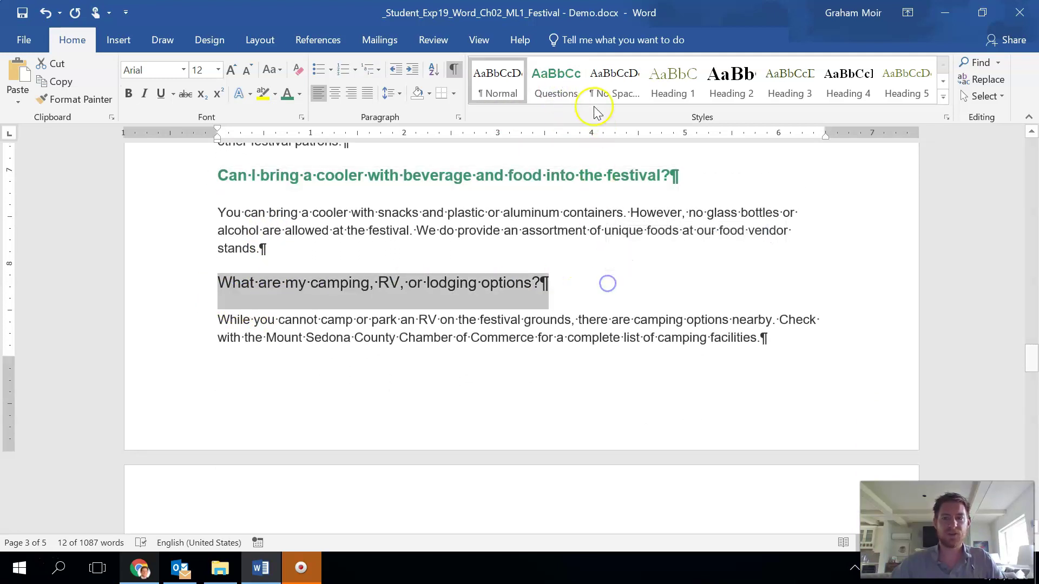
click(566, 88)
click(546, 319)
- Apply the Questions style to the question "How can I plan for the best experience?"
scroll(390, 325, down, 6)
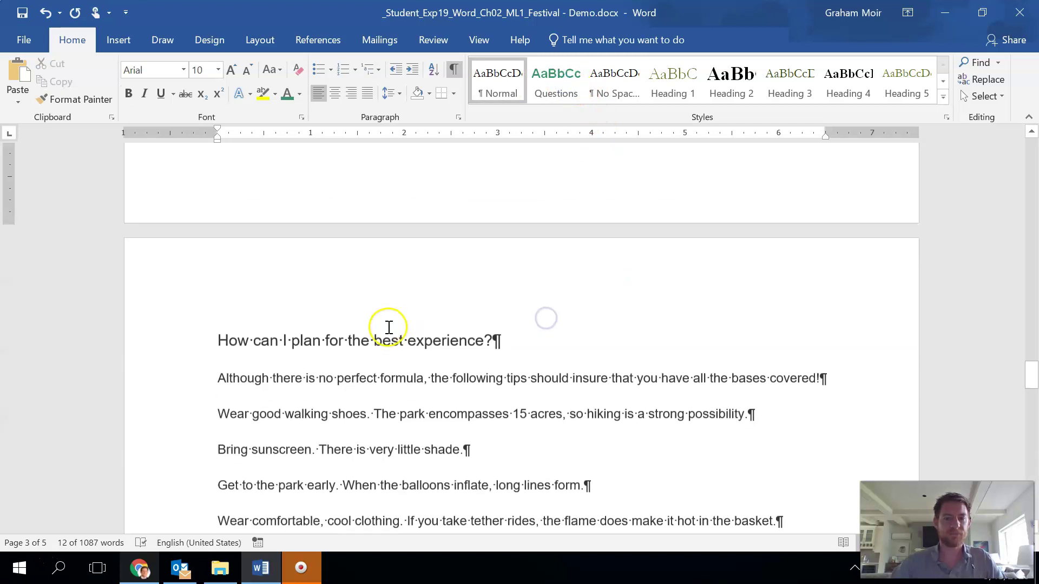
scroll(373, 323, down, 1)
drag(214, 204, 564, 185)
click(556, 76)
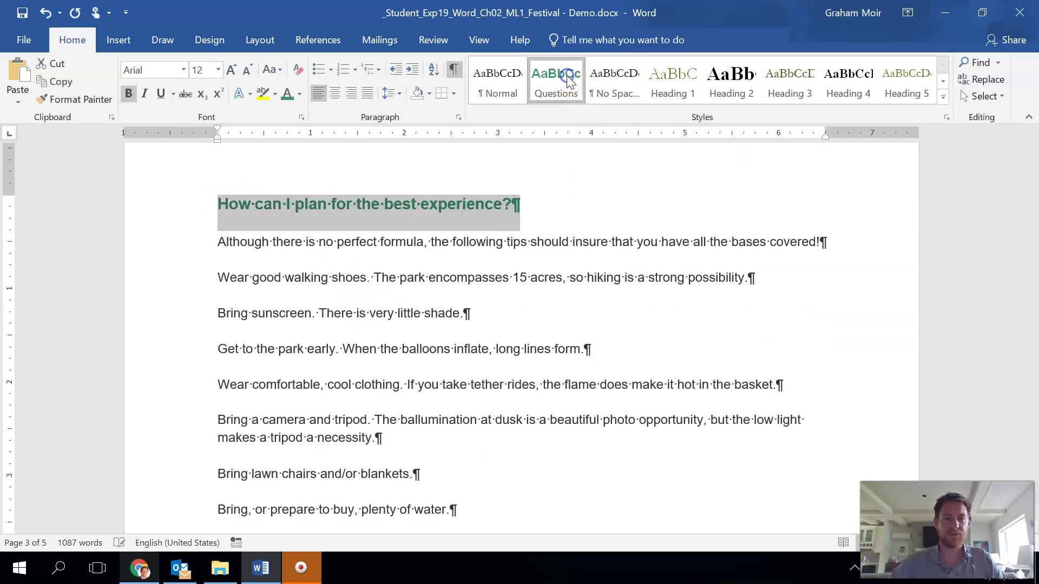
click(471, 248)
- Format the paragraphs from "Although there is no perfect formula" through "Bring Frisbees or balls" as a bulleted list with solid green round bullets
scroll(460, 293, down, 2)
scroll(461, 294, down, 4)
scroll(460, 293, up, 7)
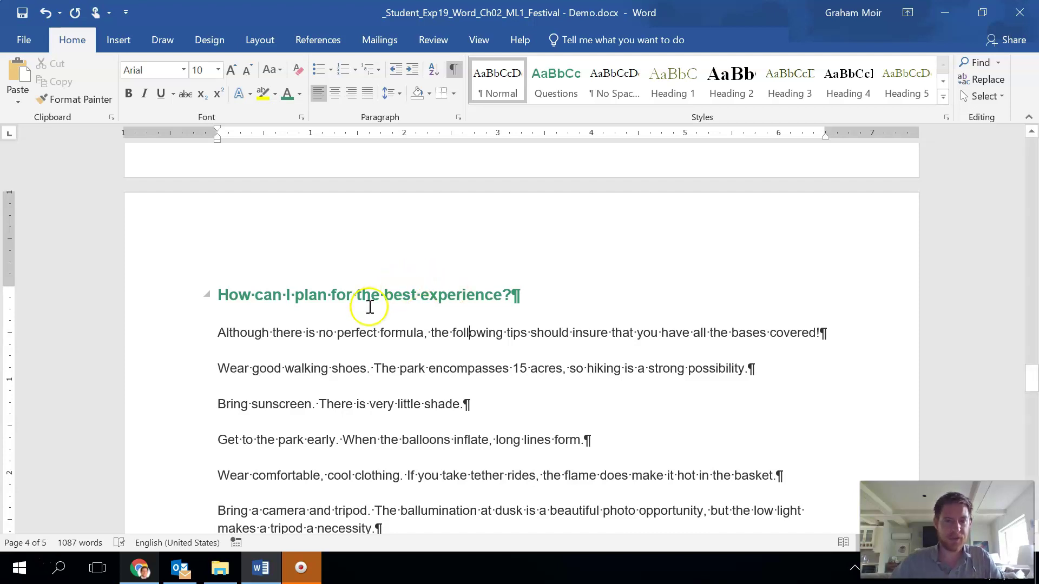
scroll(374, 309, down, 3)
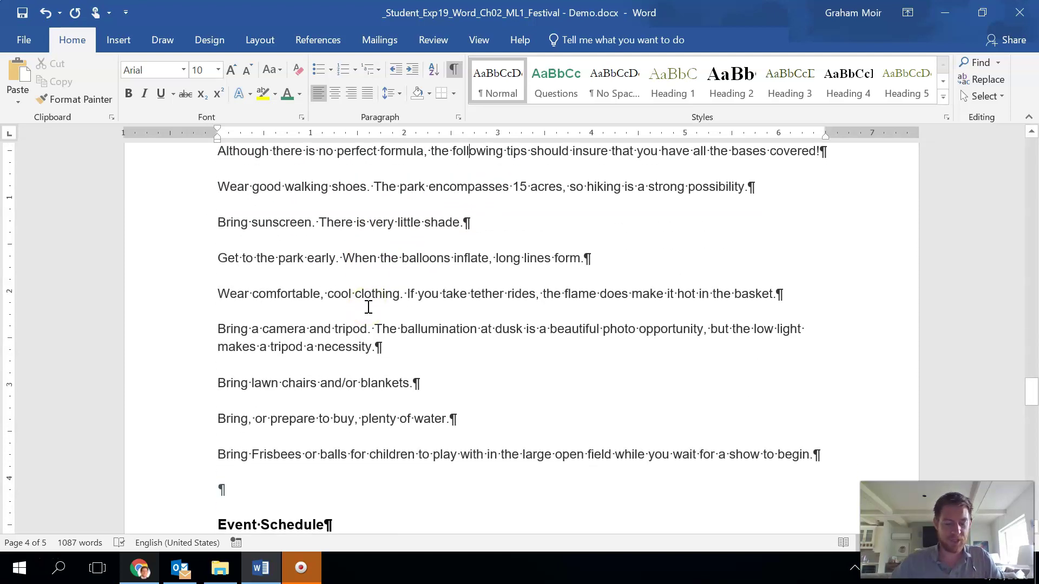
scroll(368, 306, down, 2)
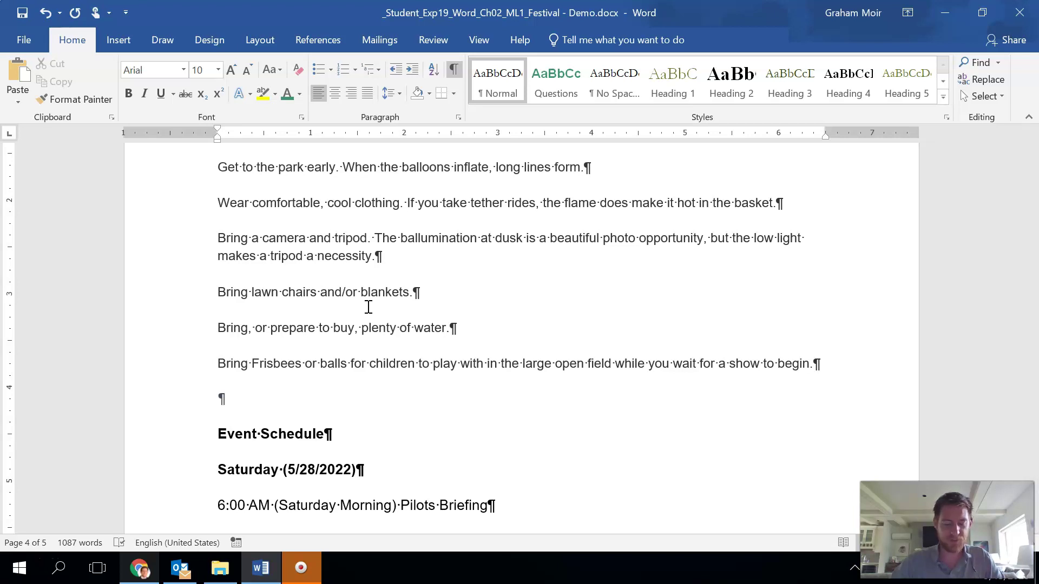
scroll(295, 352, up, 4)
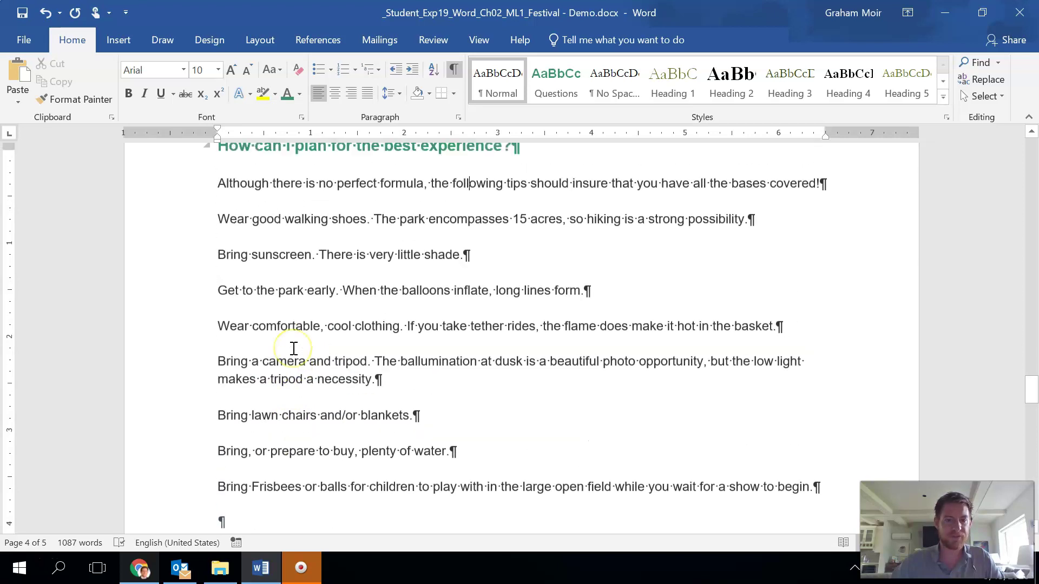
scroll(248, 251, down, 1)
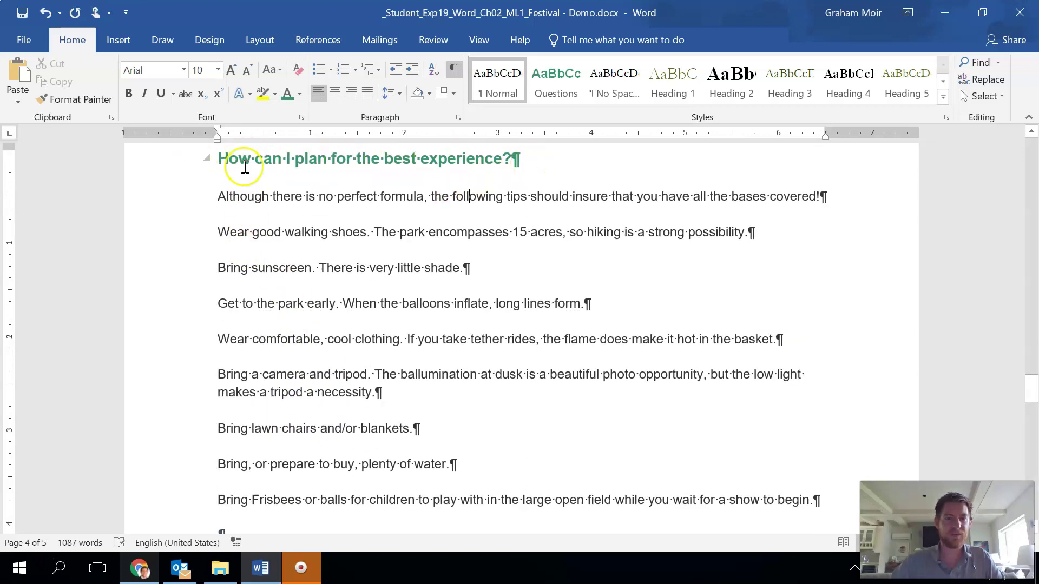
click(219, 196)
drag(219, 196, 844, 499)
scroll(343, 378, down, 2)
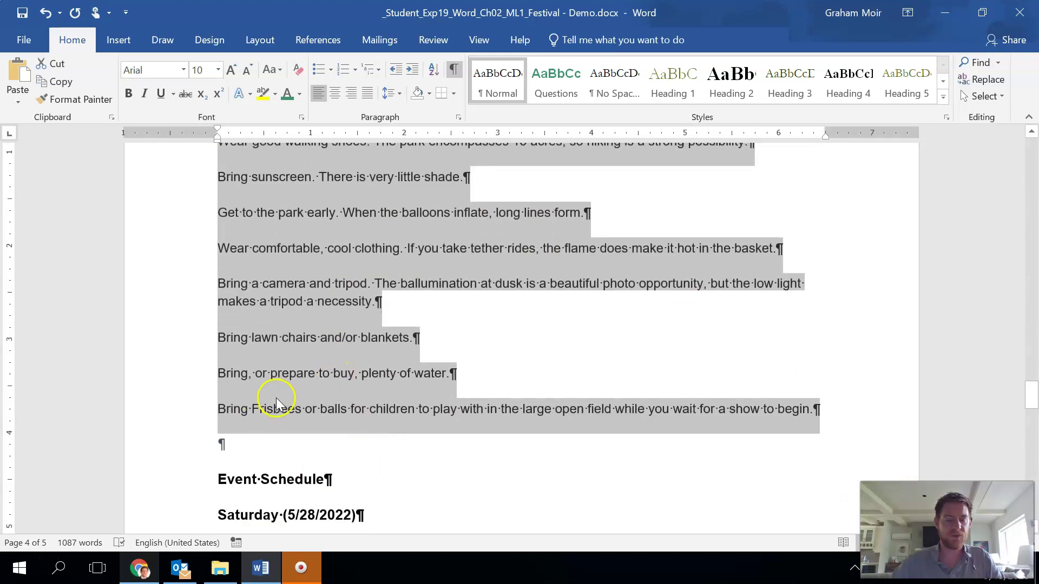
scroll(274, 396, up, 2)
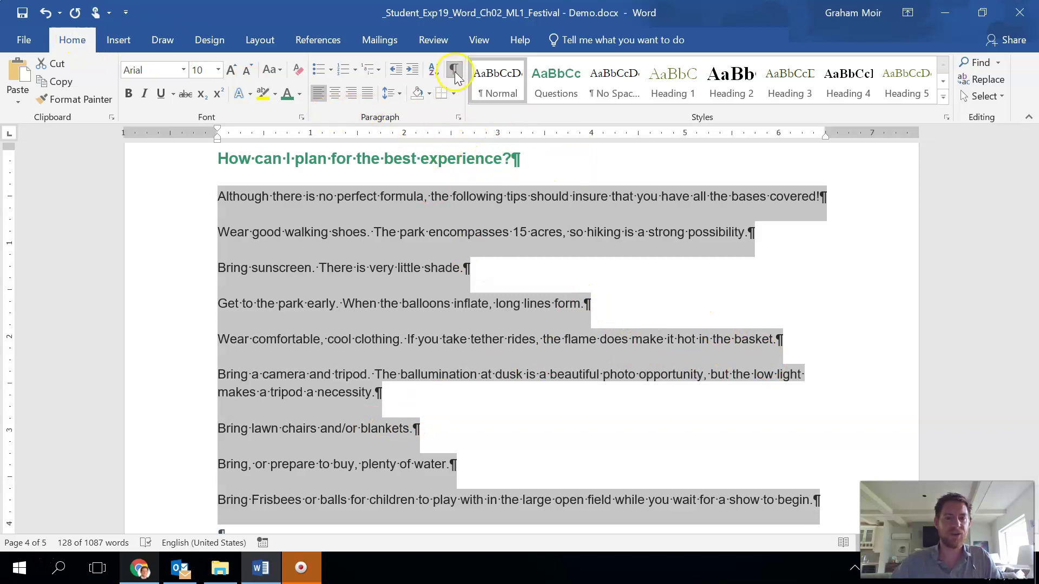
click(330, 70)
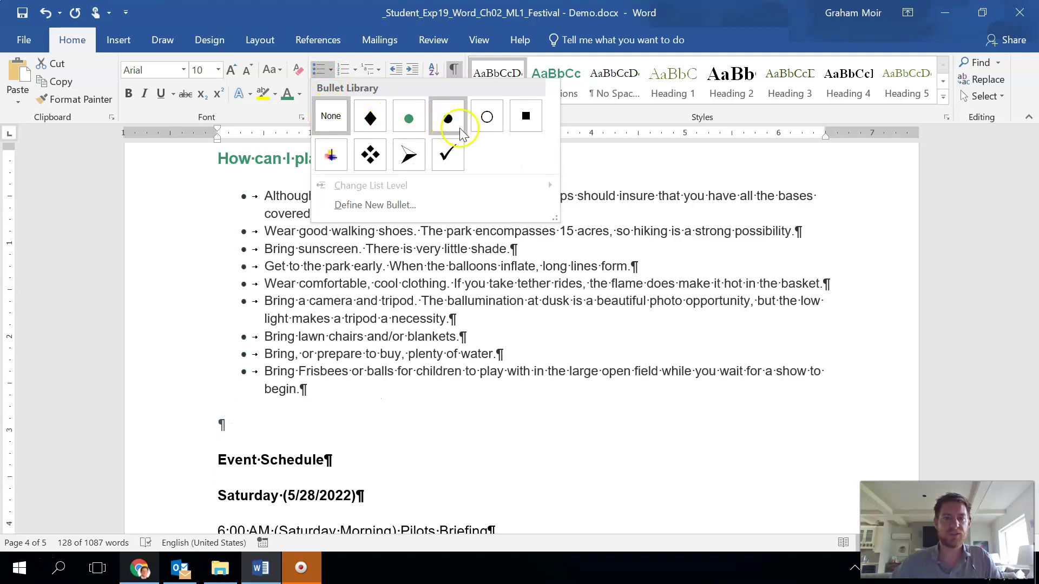
click(411, 126)
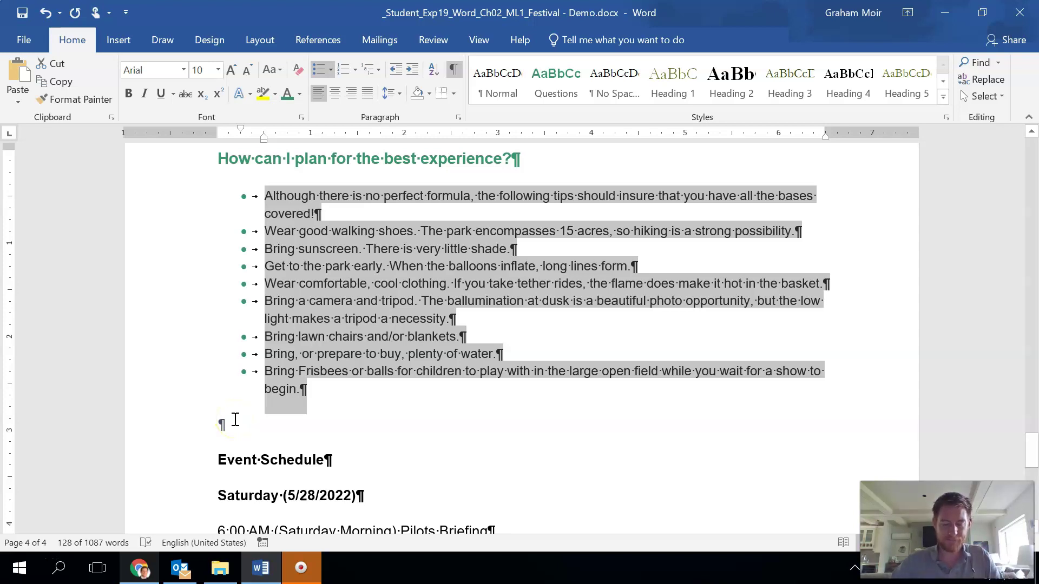
- Check the ruler display option and the first-line indent of the selected bulleted tips on the ruler
click(253, 135)
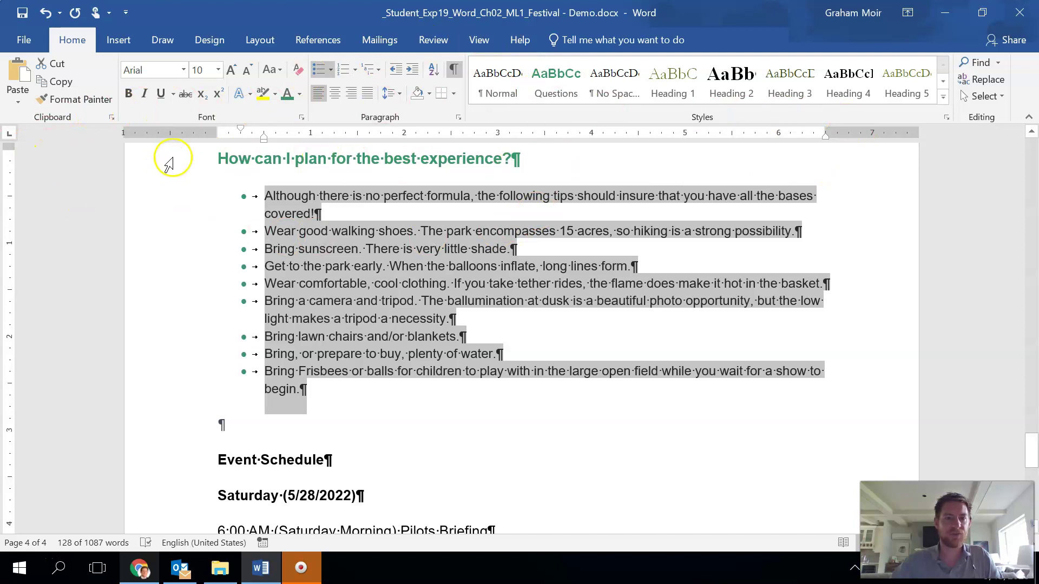
click(478, 47)
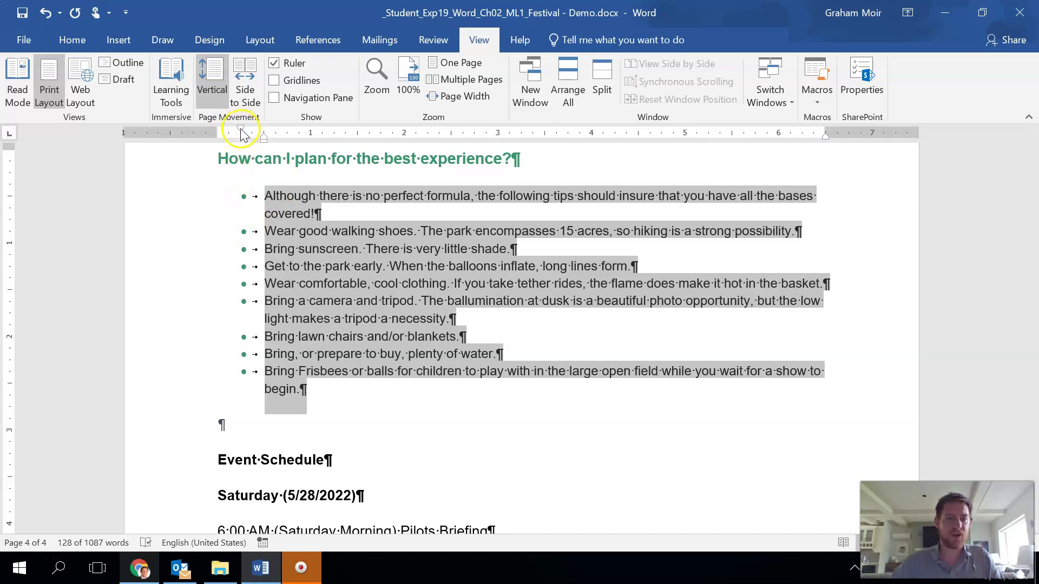
drag(240, 130, 240, 130)
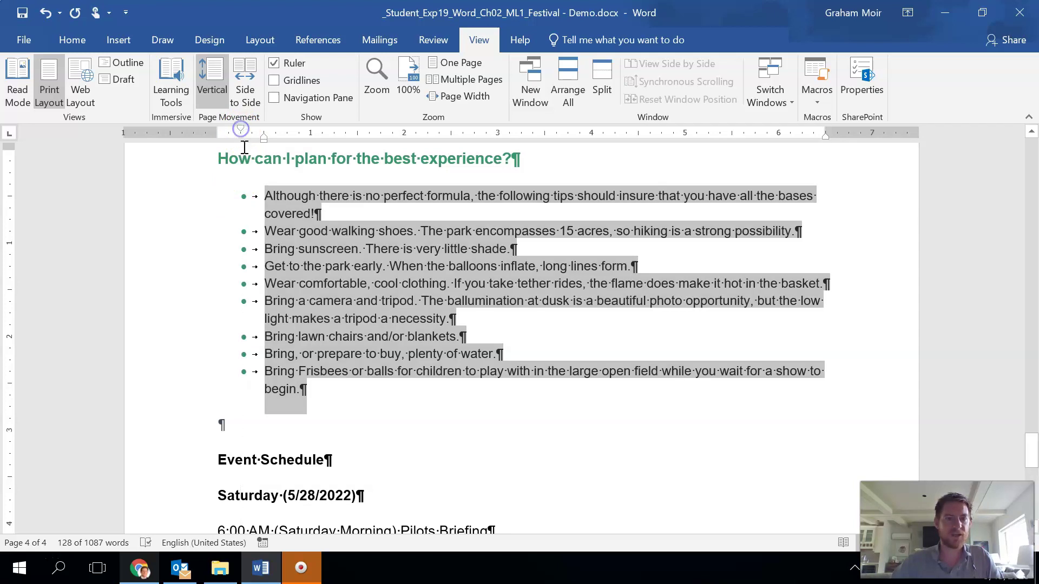
- Move the bulleted tips' first-line indent to the 0" margin and their hanging indent to 0.25"
drag(241, 130, 218, 130)
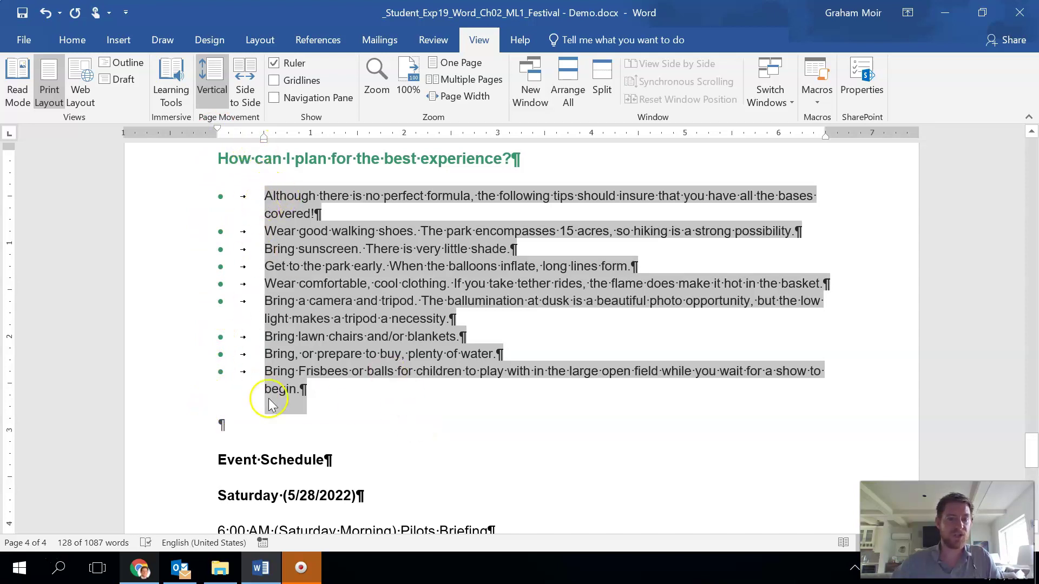
mouse_move(265, 139)
mouse_down()
mouse_move(194, 133)
mouse_move(263, 142)
mouse_move(239, 145)
mouse_up()
click(291, 266)
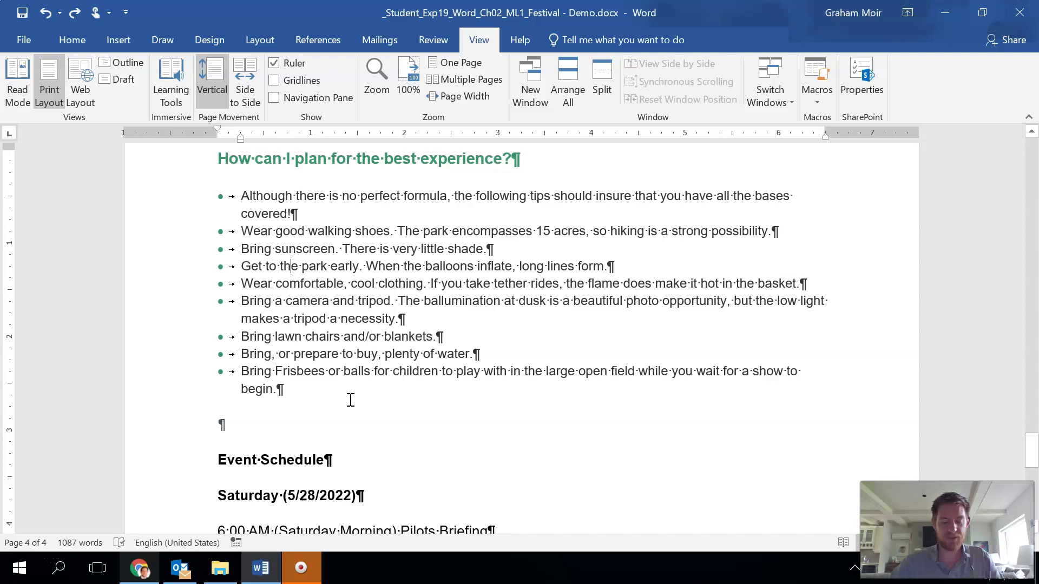
- Delete the empty paragraph above the Frequently Asked Questions heading
scroll(351, 400, up, 3)
click(218, 292)
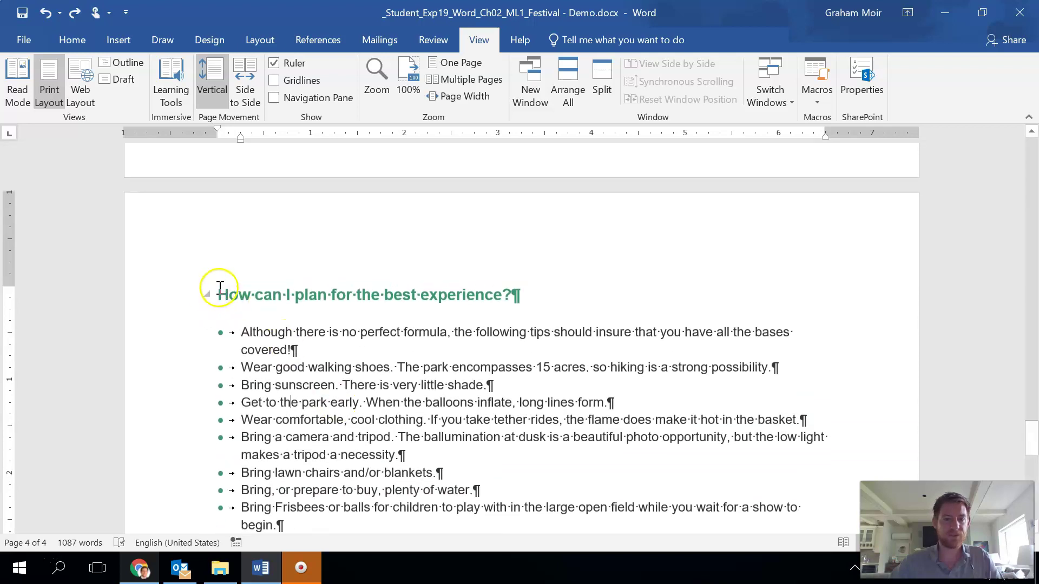
scroll(275, 409, up, 5)
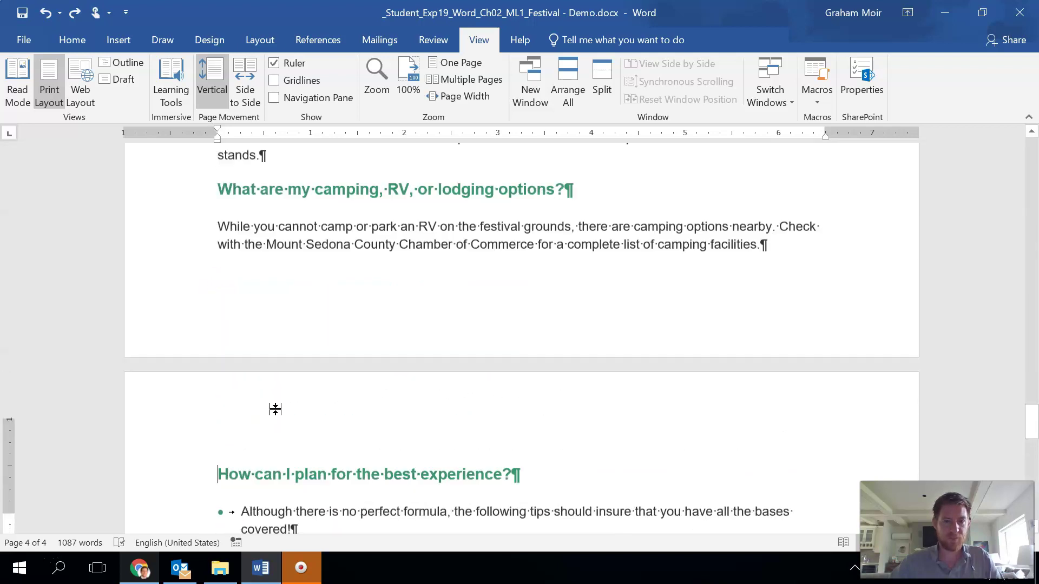
scroll(275, 409, down, 5)
scroll(275, 409, up, 5)
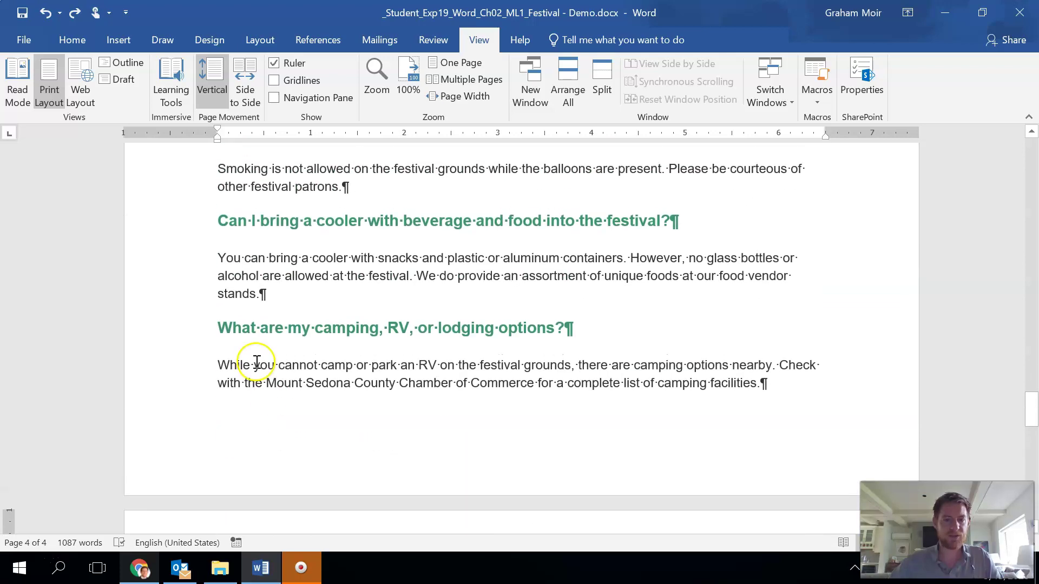
scroll(256, 360, up, 15)
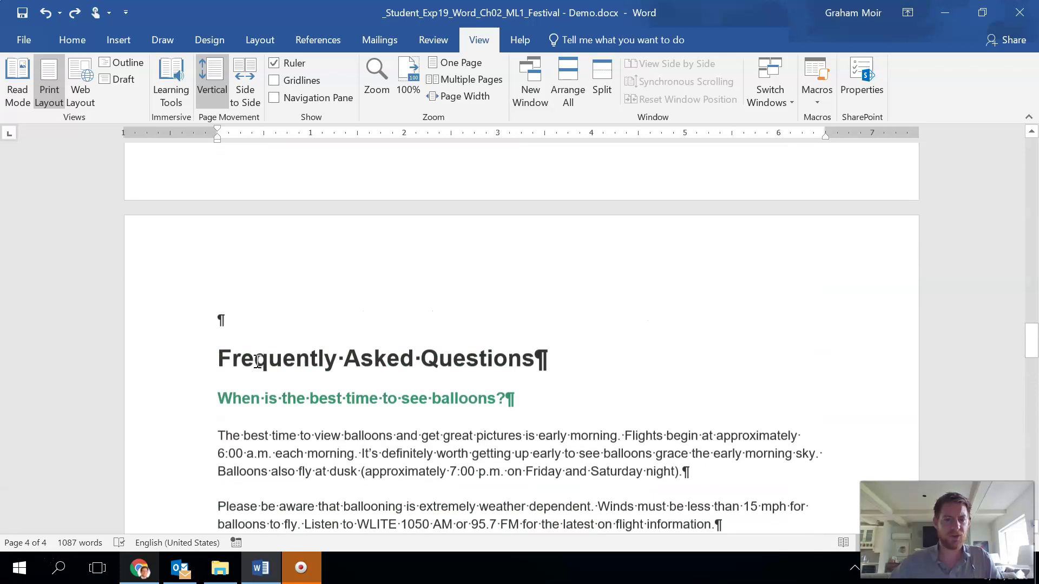
scroll(257, 361, down, 6)
scroll(258, 360, up, 2)
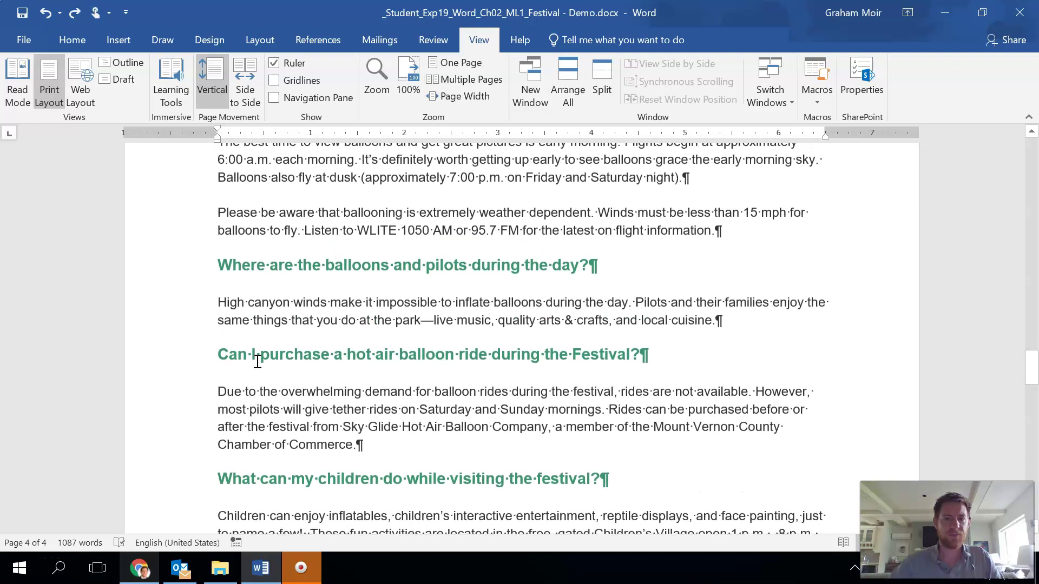
scroll(242, 327, up, 5)
click(212, 427)
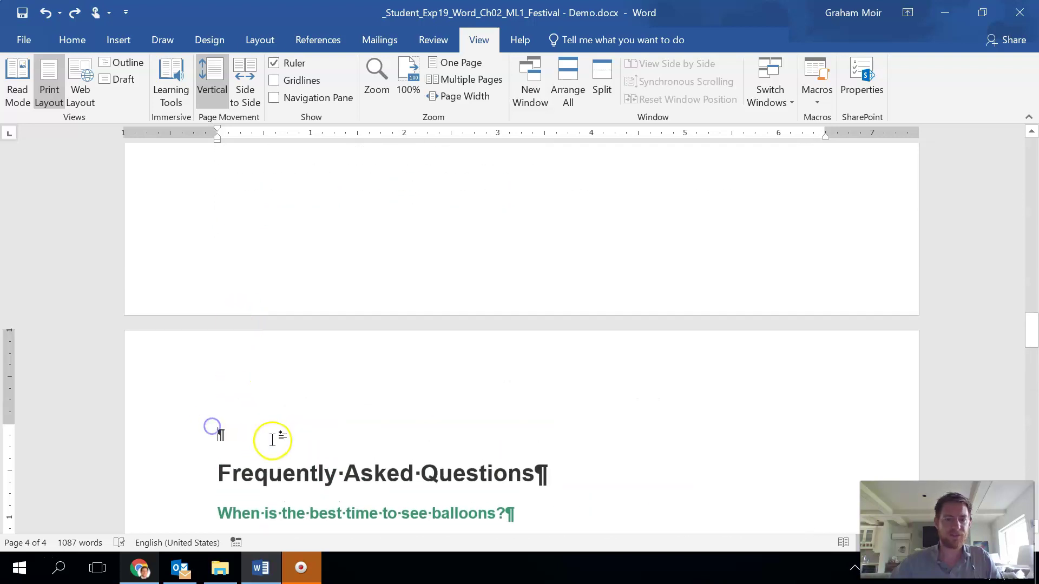
- Insert a page break before the question "How can I plan for the best experience?"
scroll(272, 439, down, 13)
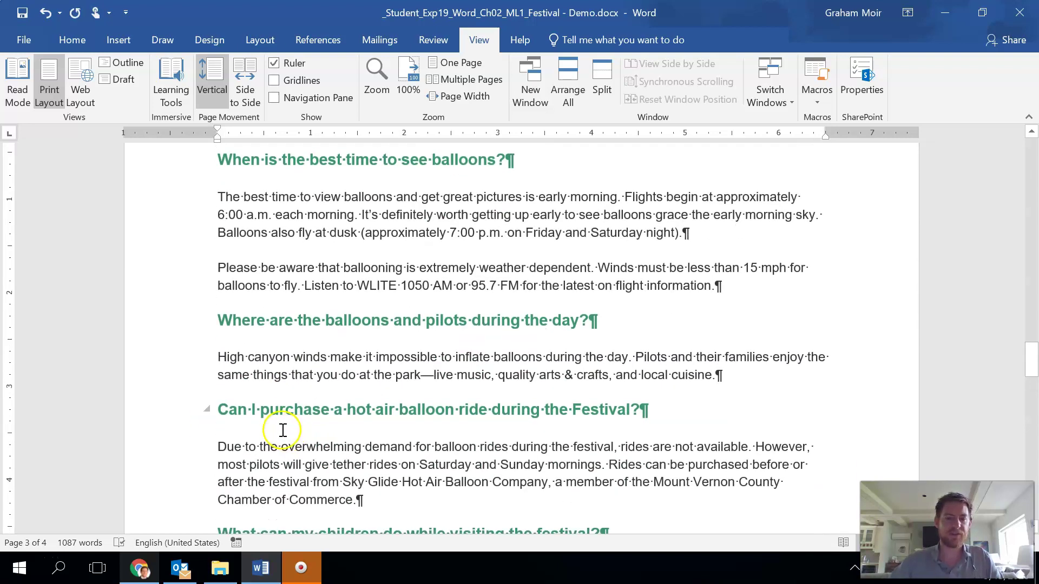
scroll(271, 400, down, 1)
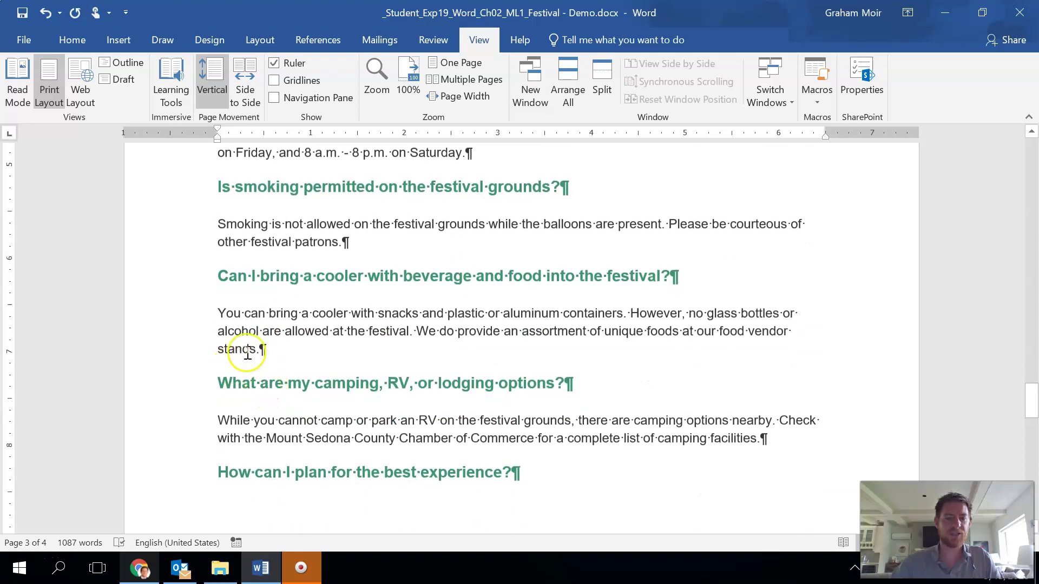
scroll(262, 348, up, 5)
scroll(258, 350, up, 4)
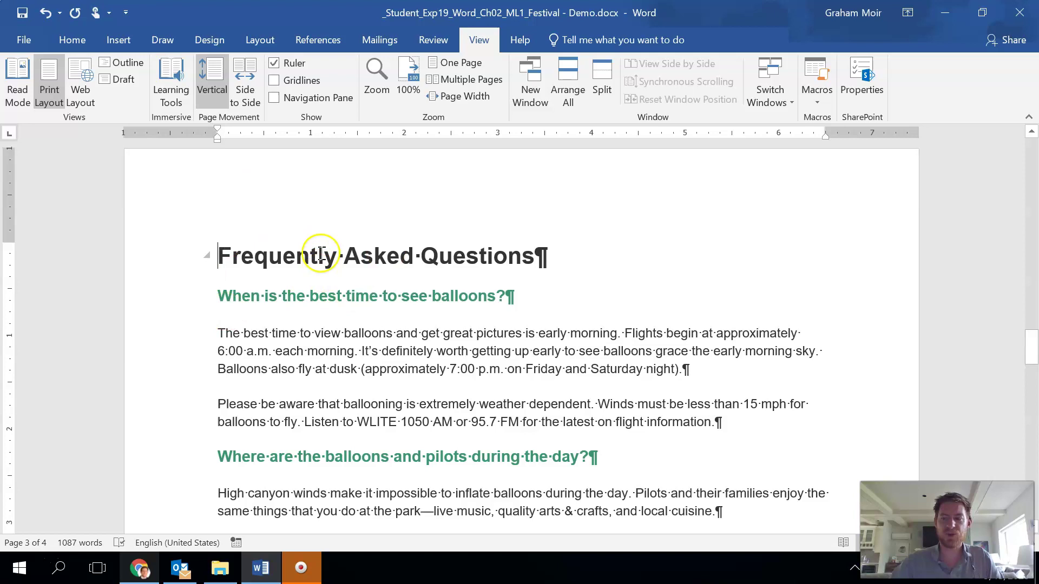
scroll(264, 357, up, 1)
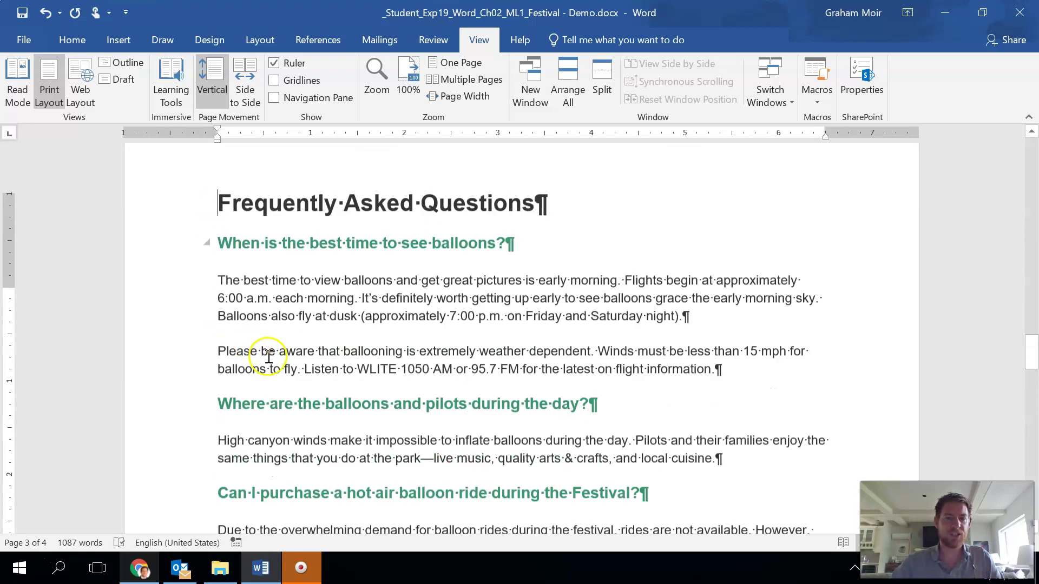
scroll(216, 324, down, 15)
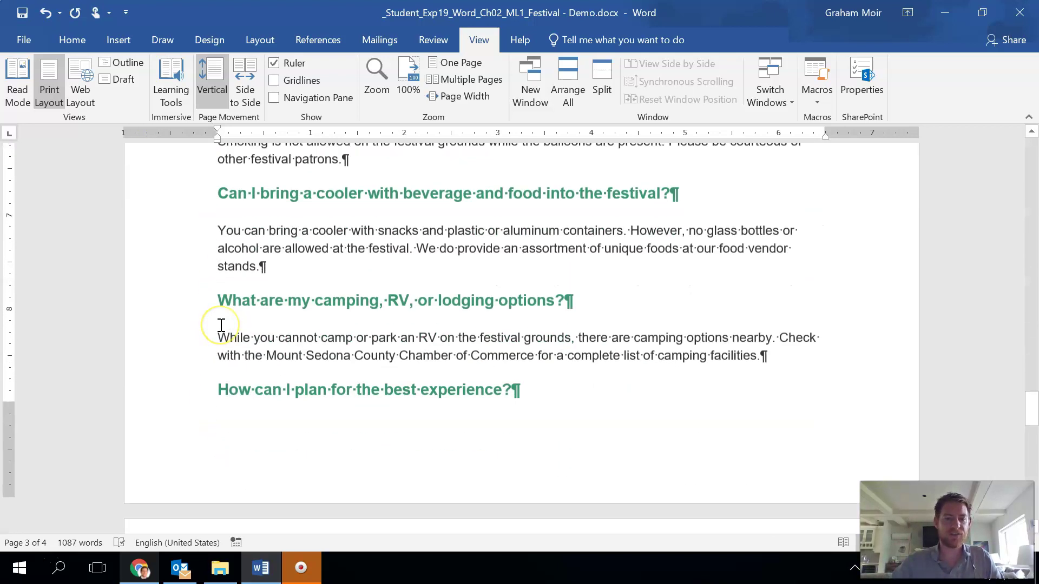
click(220, 291)
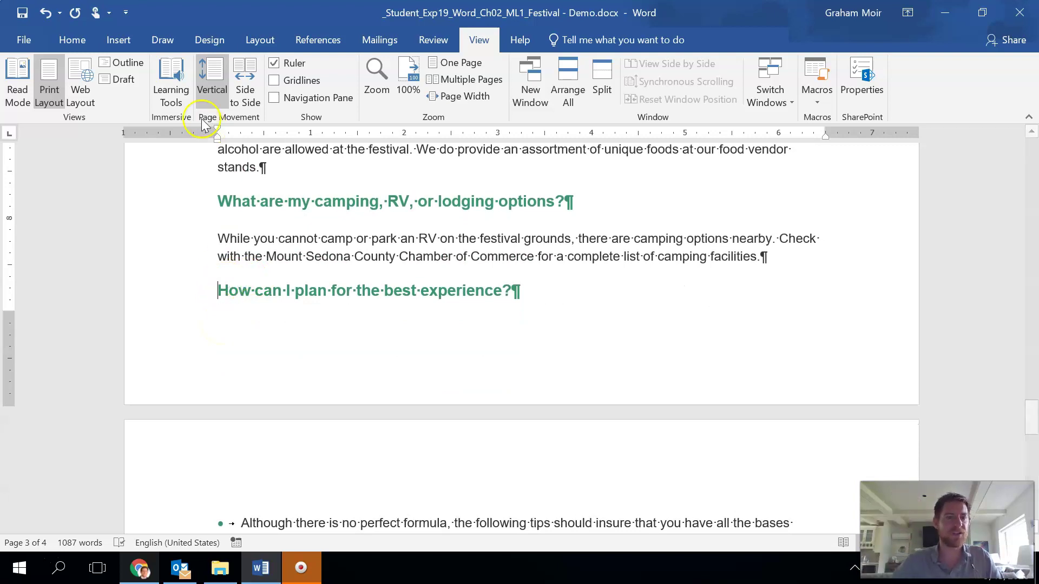
click(121, 43)
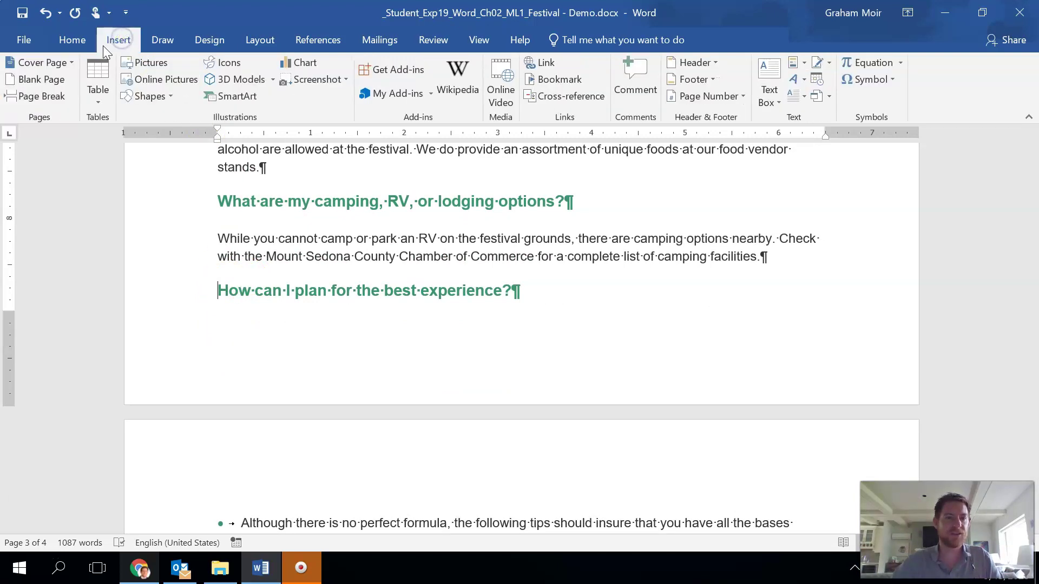
click(46, 97)
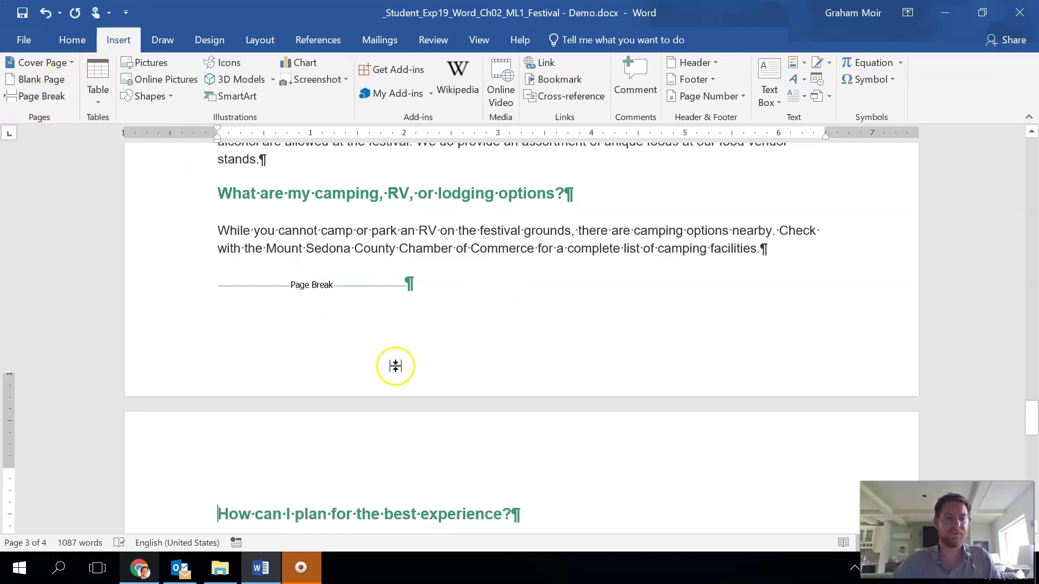
- Add a left tab stop at 1" to the six Saturday event lines, from "6:00 AM (Saturday Morning) Pilots Briefing" through "8:15 PM Balloon Glow"
scroll(398, 364, down, 5)
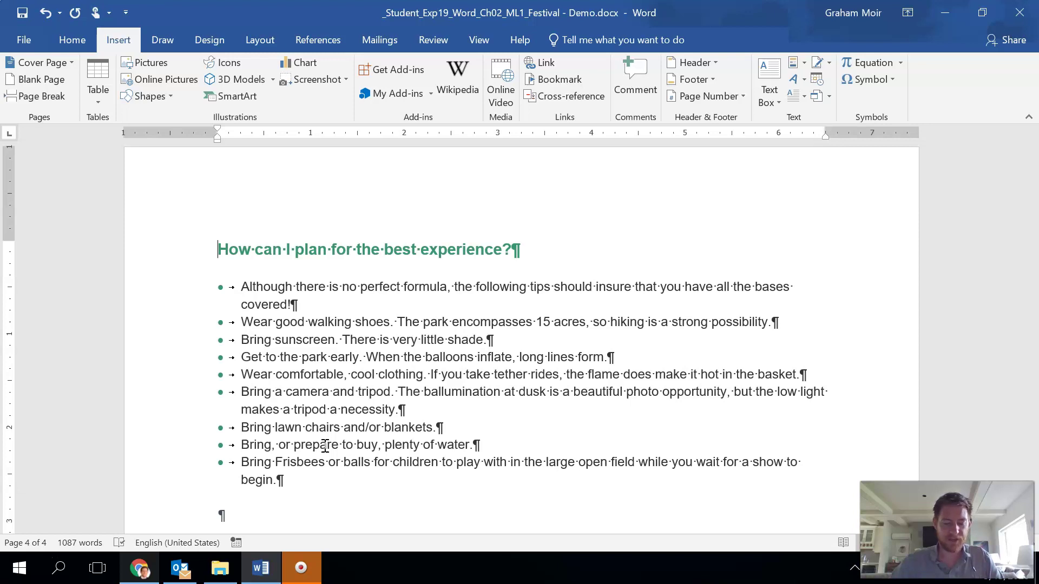
scroll(325, 445, down, 7)
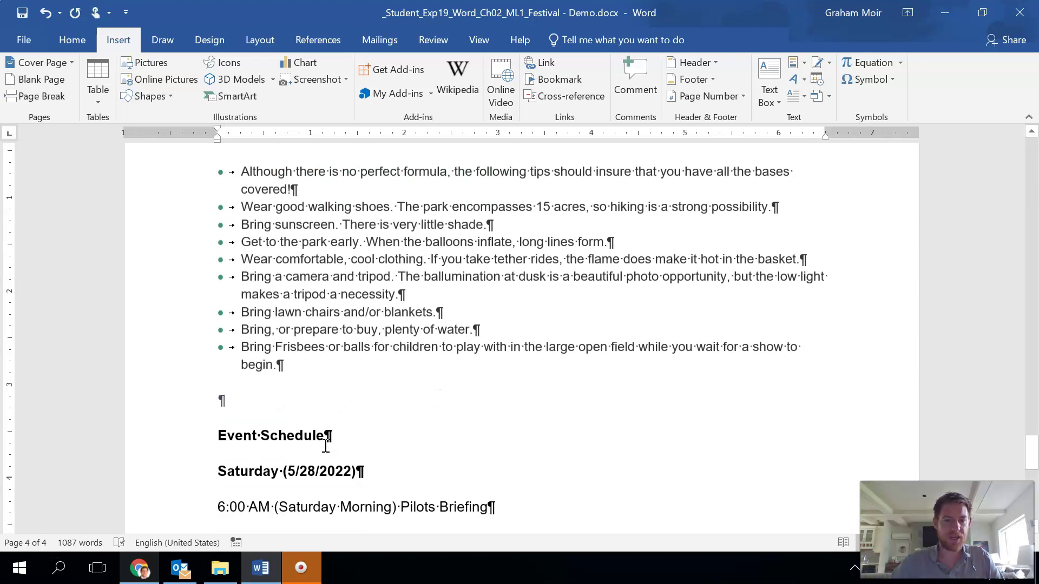
scroll(243, 250, down, 1)
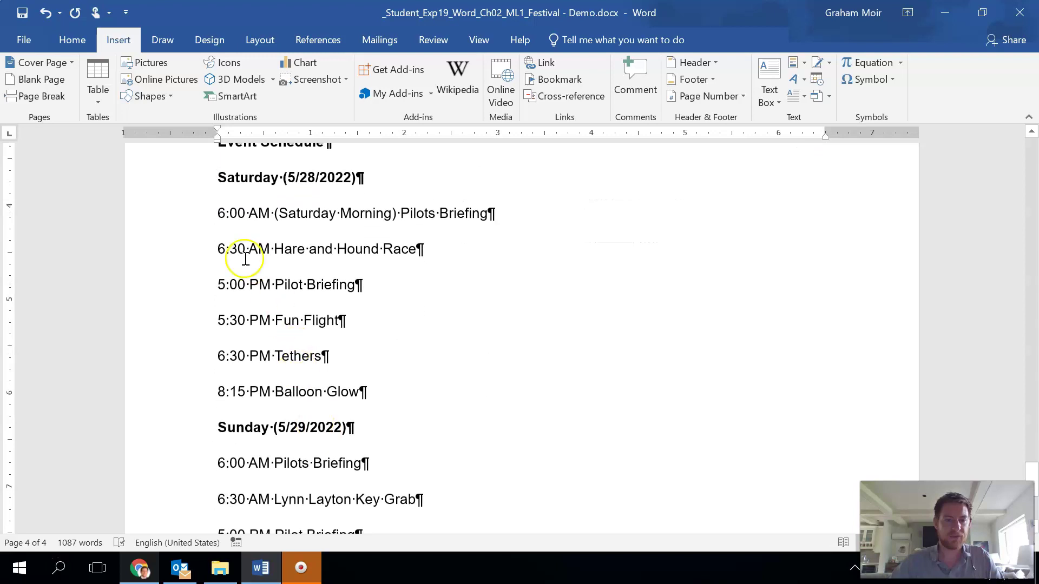
scroll(216, 213, up, 1)
click(216, 254)
drag(216, 254, 399, 431)
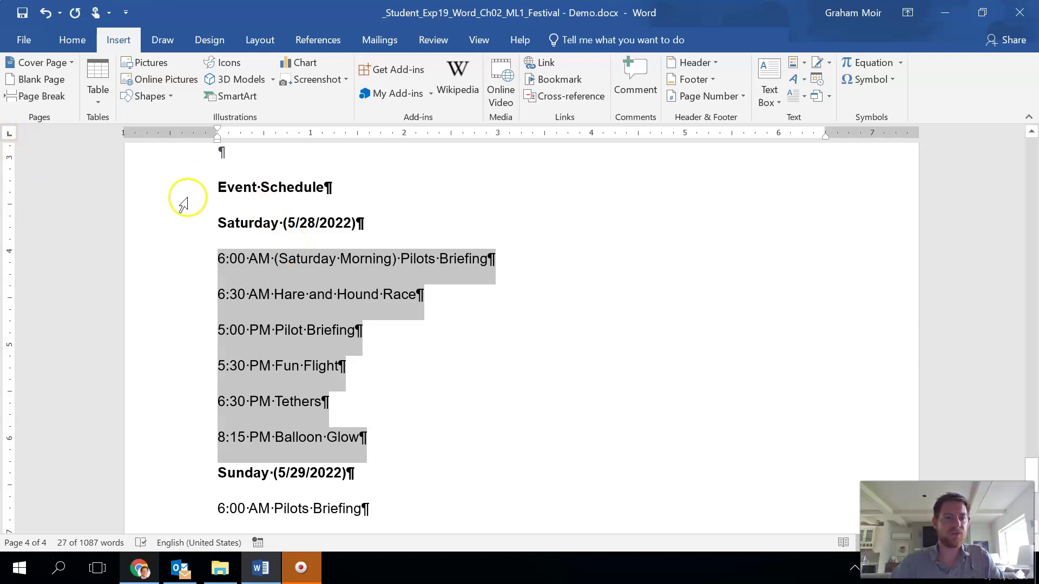
double_click(312, 135)
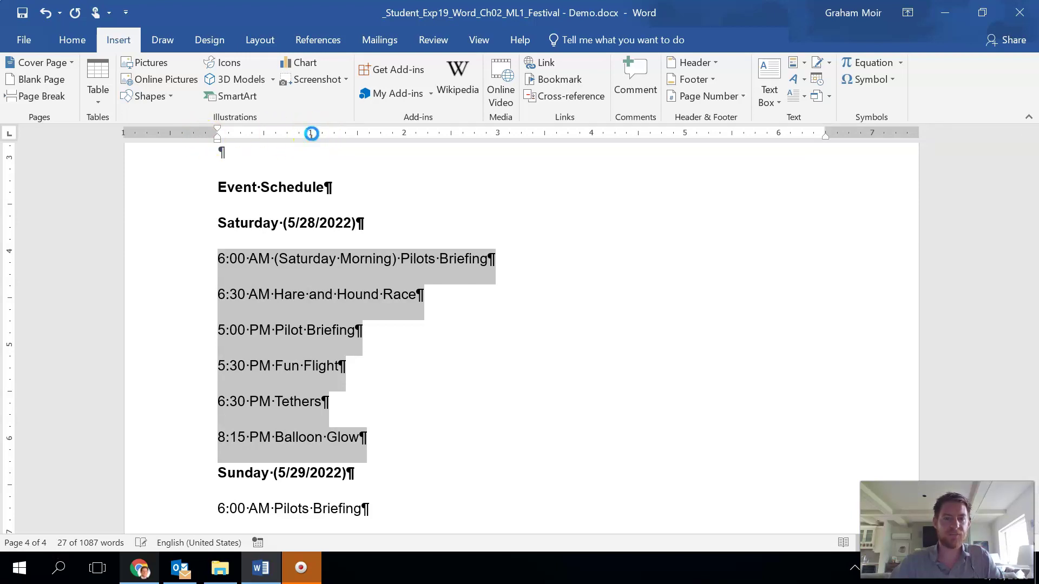
drag(509, 132, 546, 107)
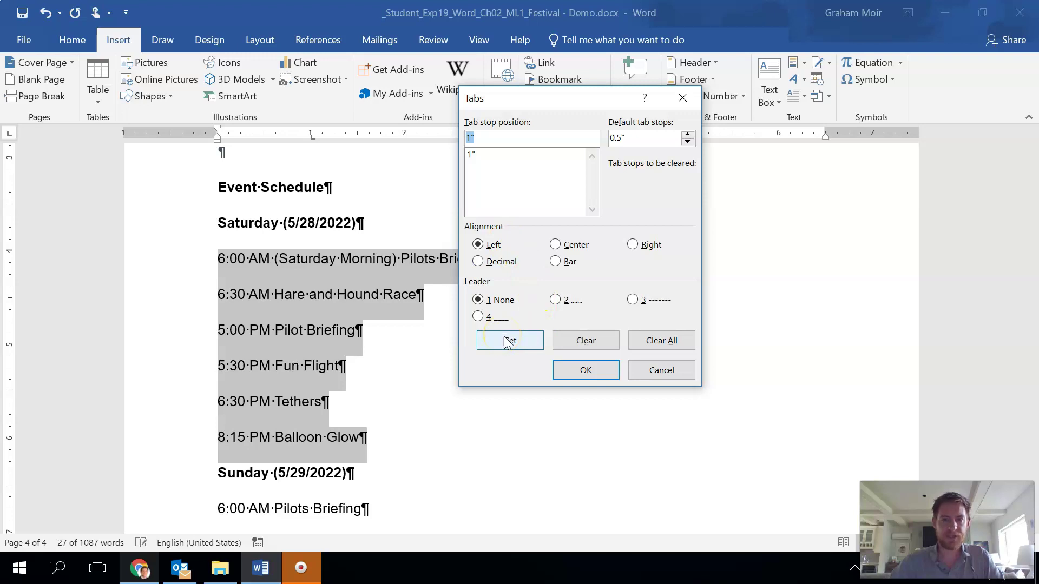
click(565, 369)
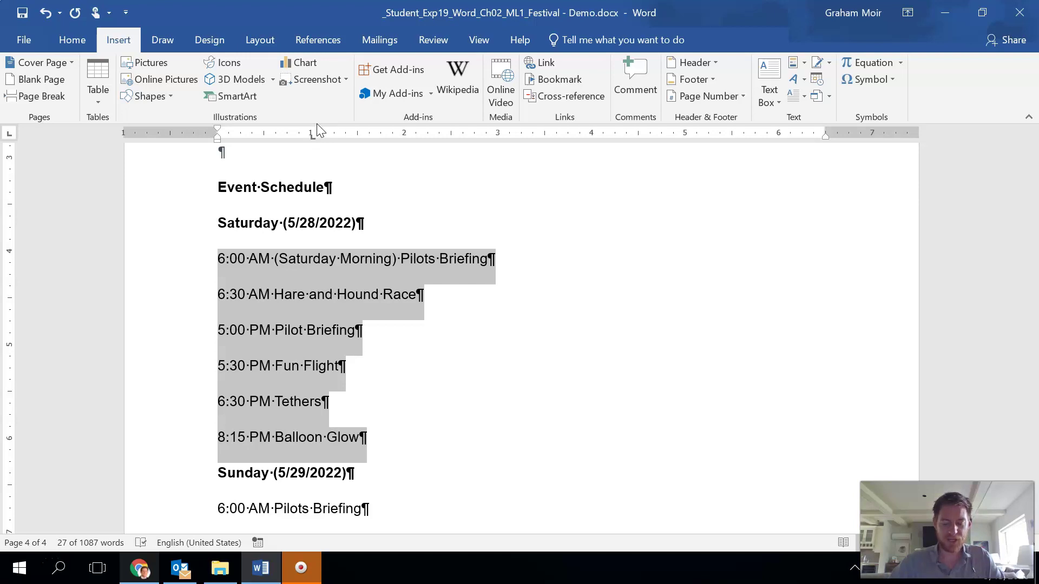
- Add a left tab stop at 3" with the dotted leader (option 2) to the Saturday event lines
click(501, 137)
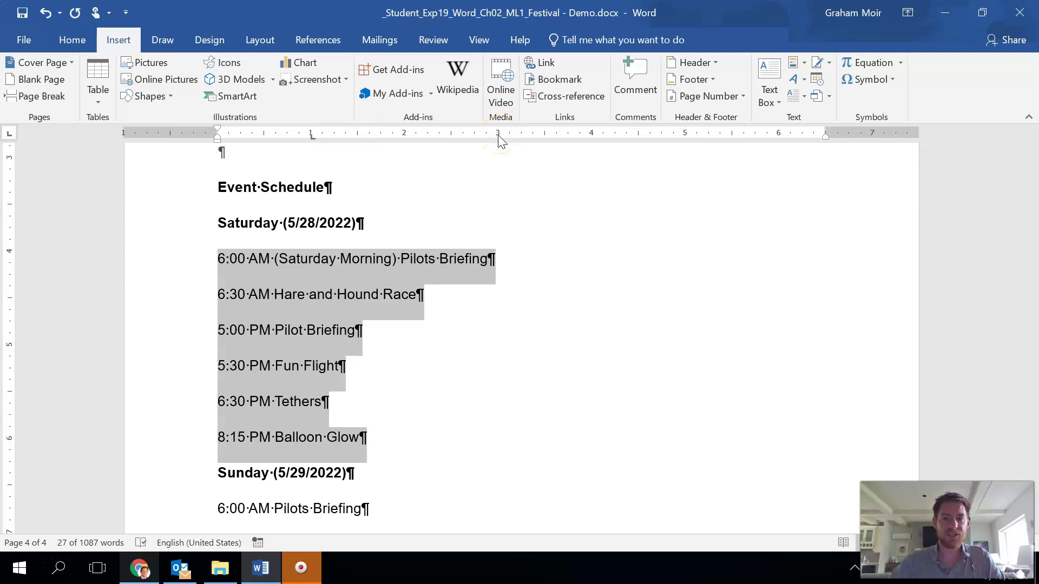
double_click(499, 136)
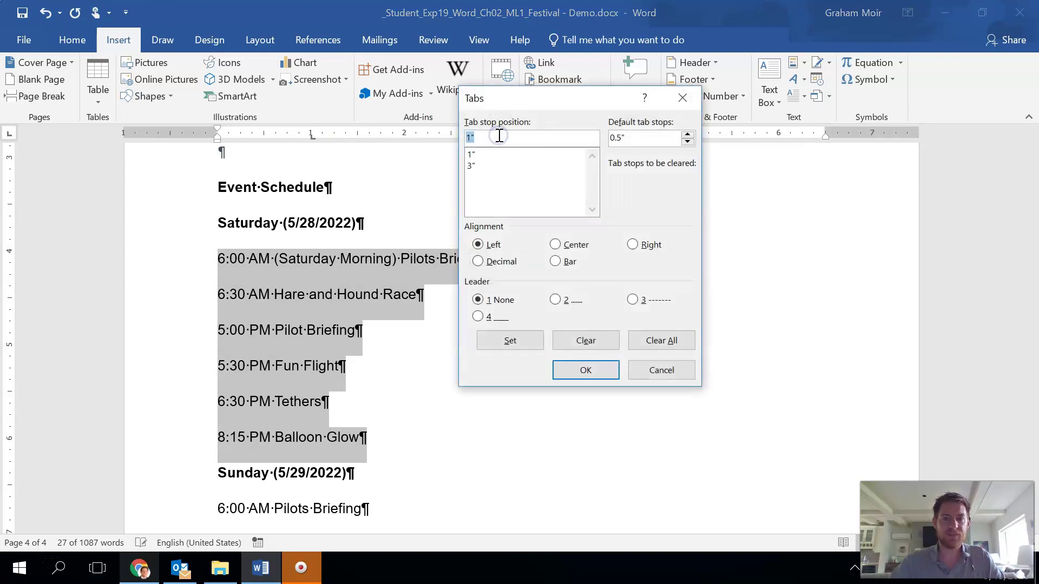
click(473, 165)
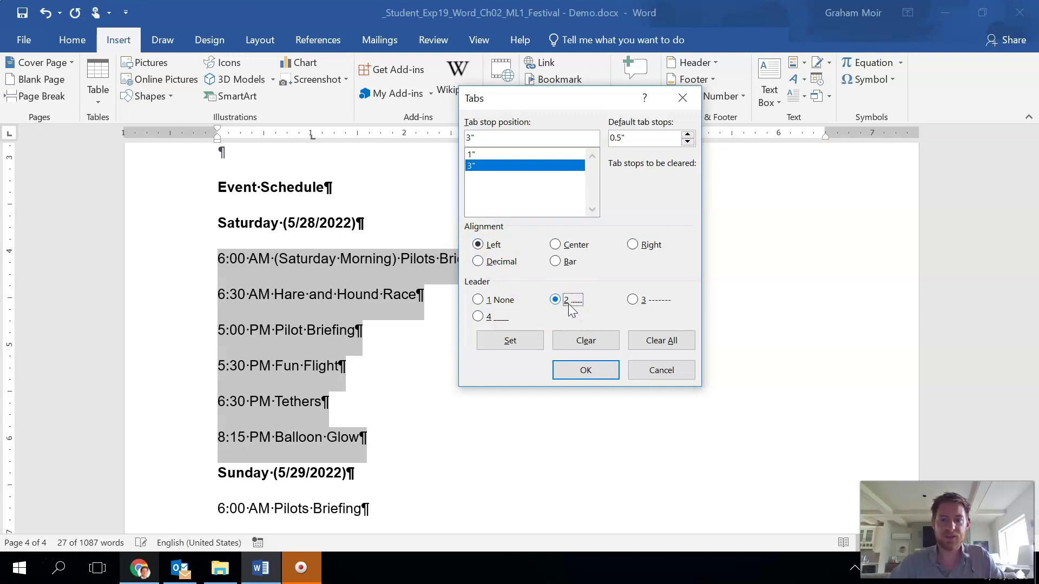
click(577, 289)
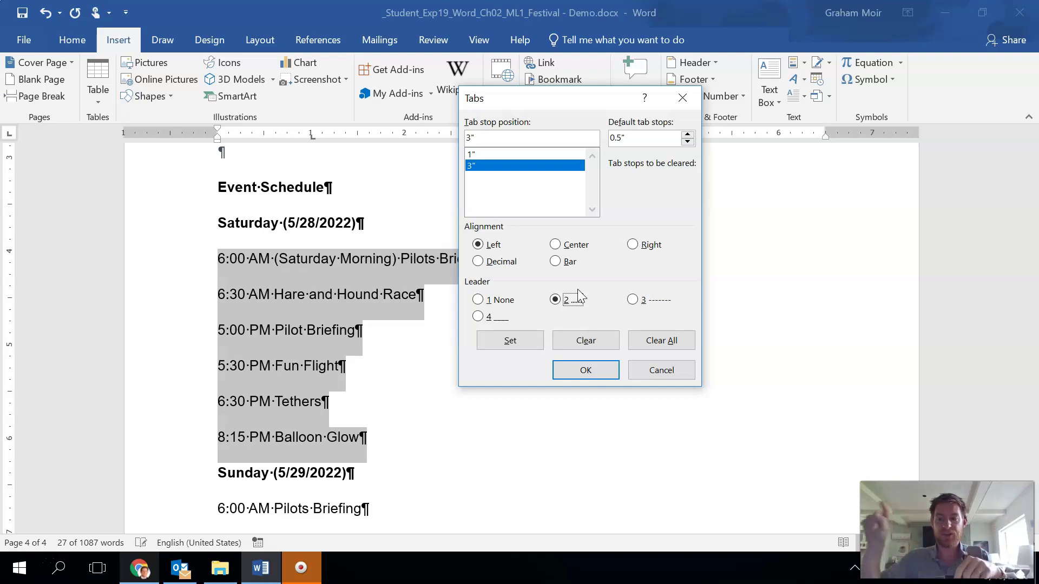
click(533, 341)
click(581, 379)
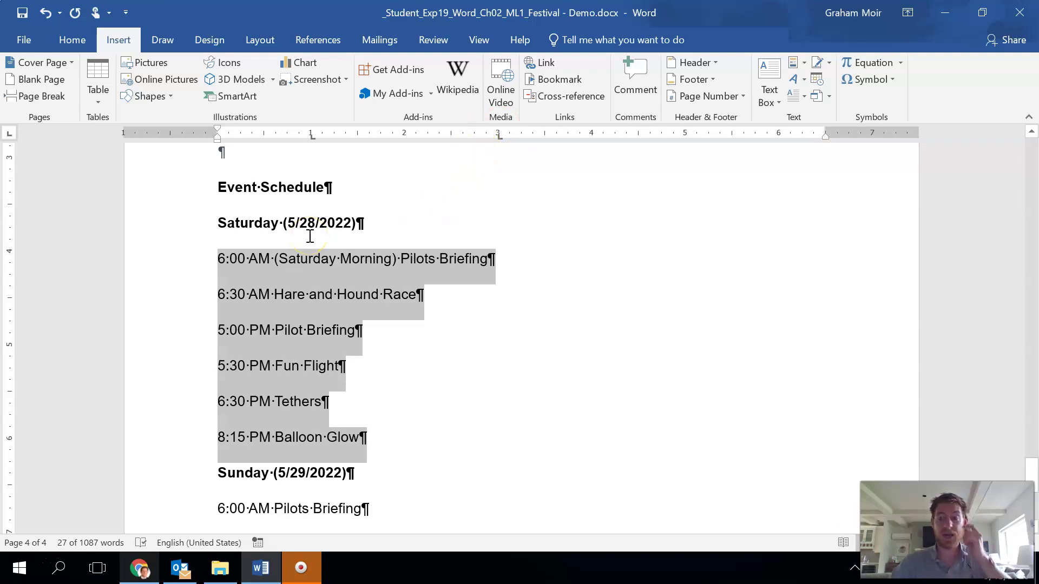
- Indent each of the six Saturday event lines to the 1" tab stop by inserting a tab before its time
click(215, 263)
click(217, 258)
click(214, 283)
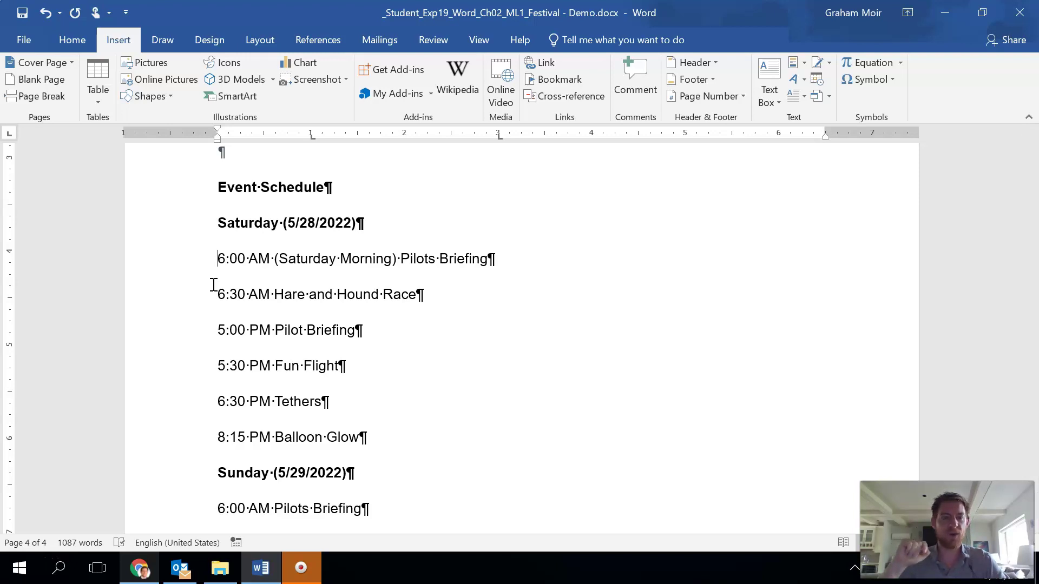
key(Tab)
click(311, 139)
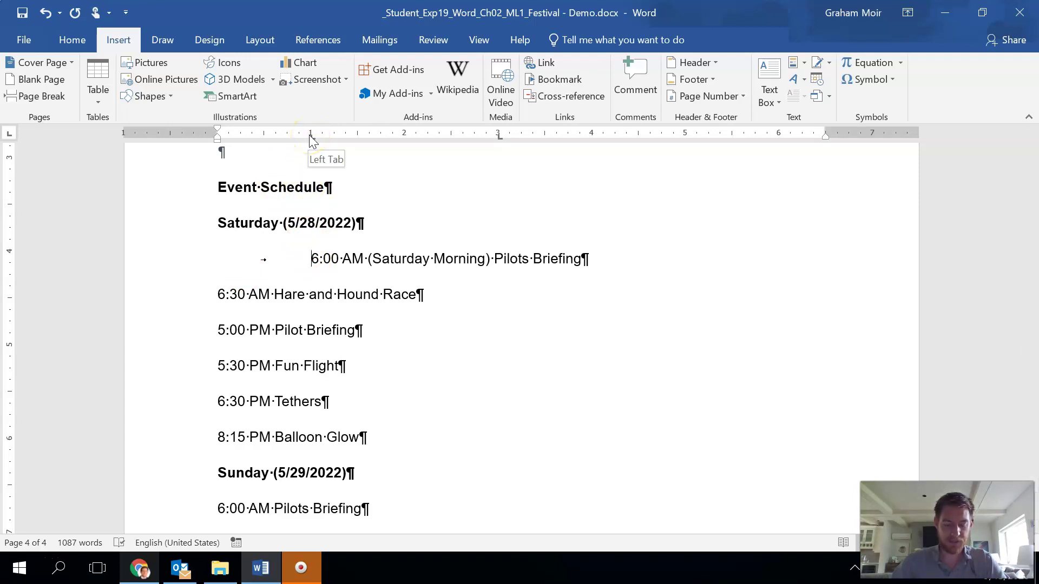
click(218, 294)
key(Tab)
click(218, 330)
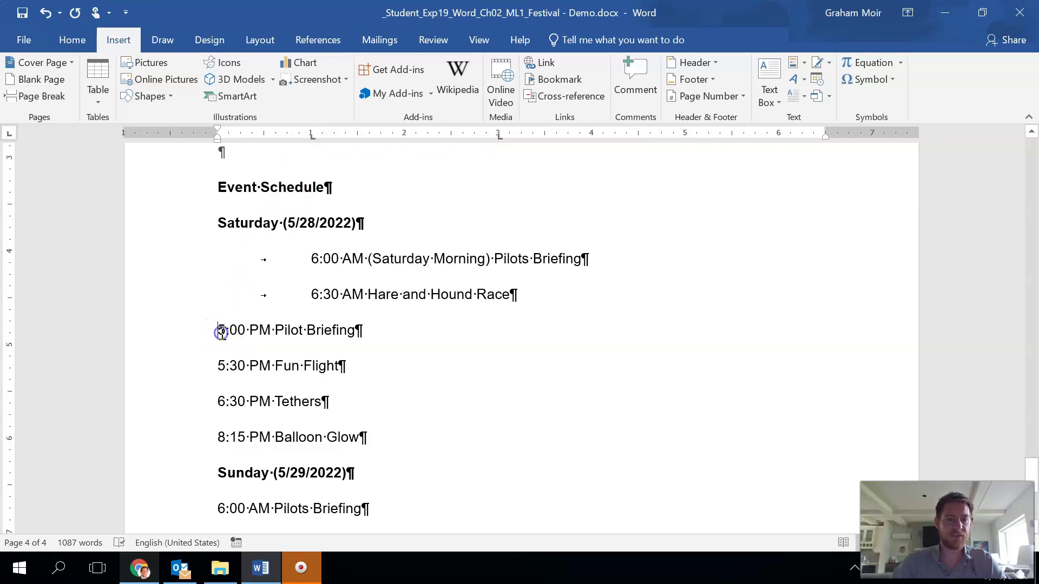
key(Tab)
click(218, 366)
key(Tab)
click(218, 401)
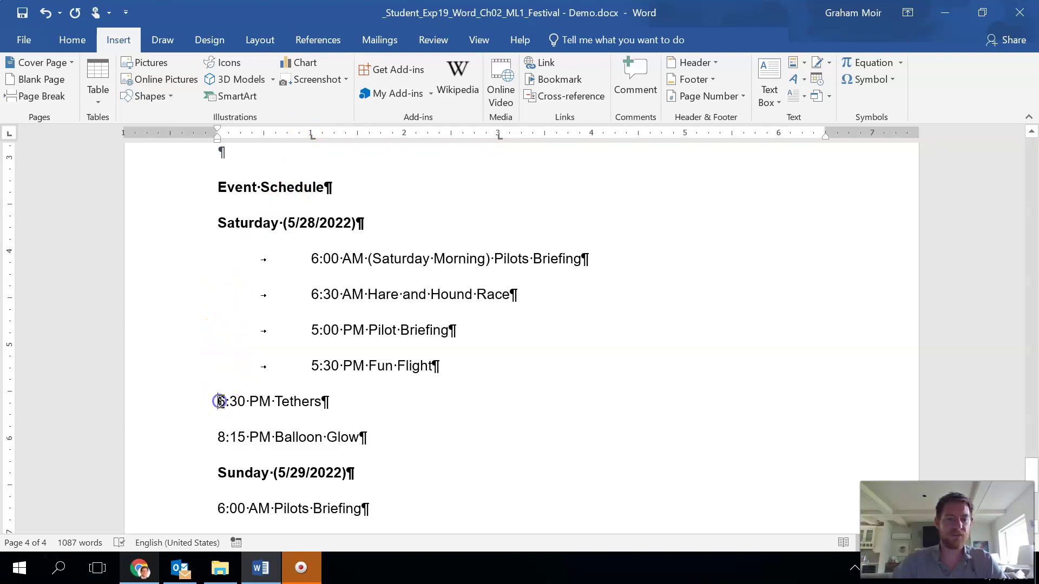
key(Tab)
click(219, 437)
key(Tab)
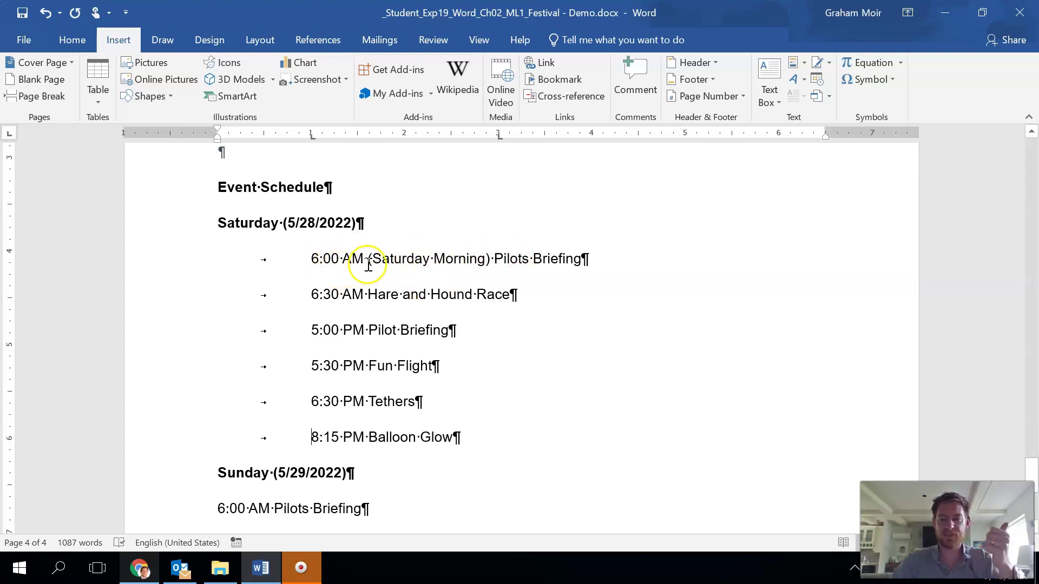
- Align the six Saturday event names at the 3" dot-leader tab stop by inserting a tab between each time and its event
click(494, 259)
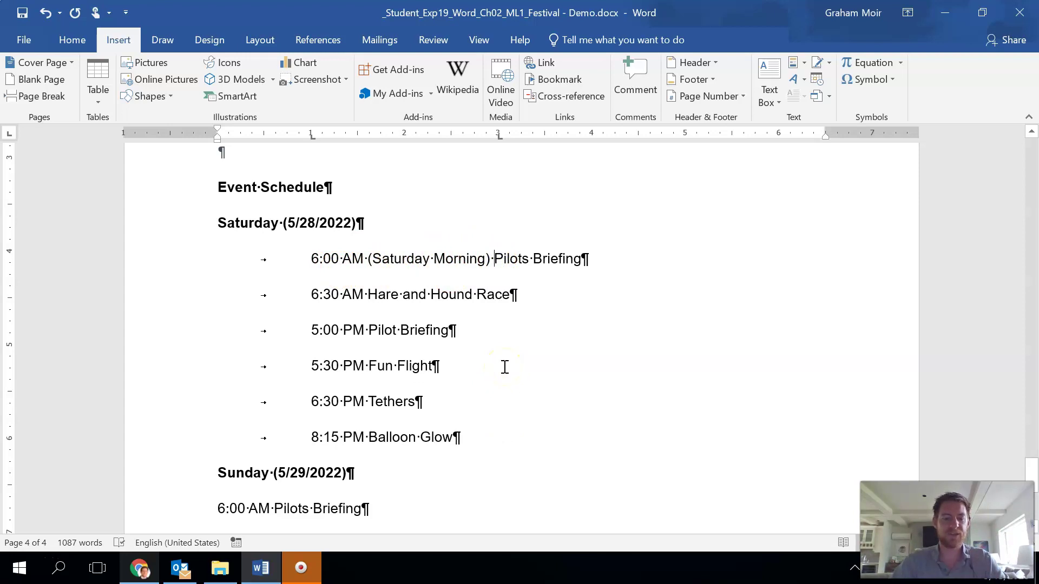
key(Tab)
click(368, 296)
key(Tab)
click(367, 330)
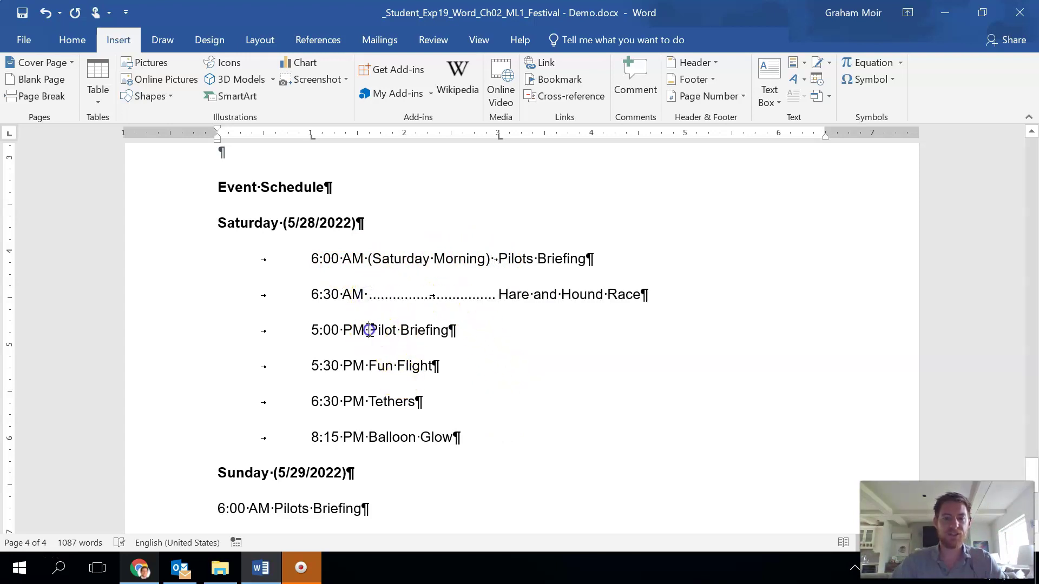
key(Tab)
click(372, 366)
key(Tab)
click(369, 402)
key(Tab)
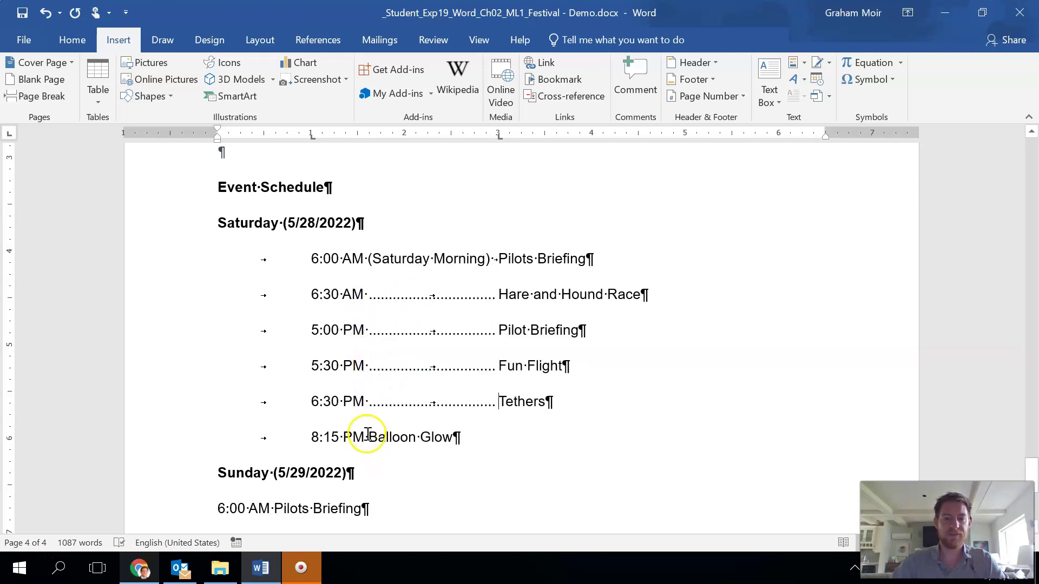
click(367, 436)
key(Tab)
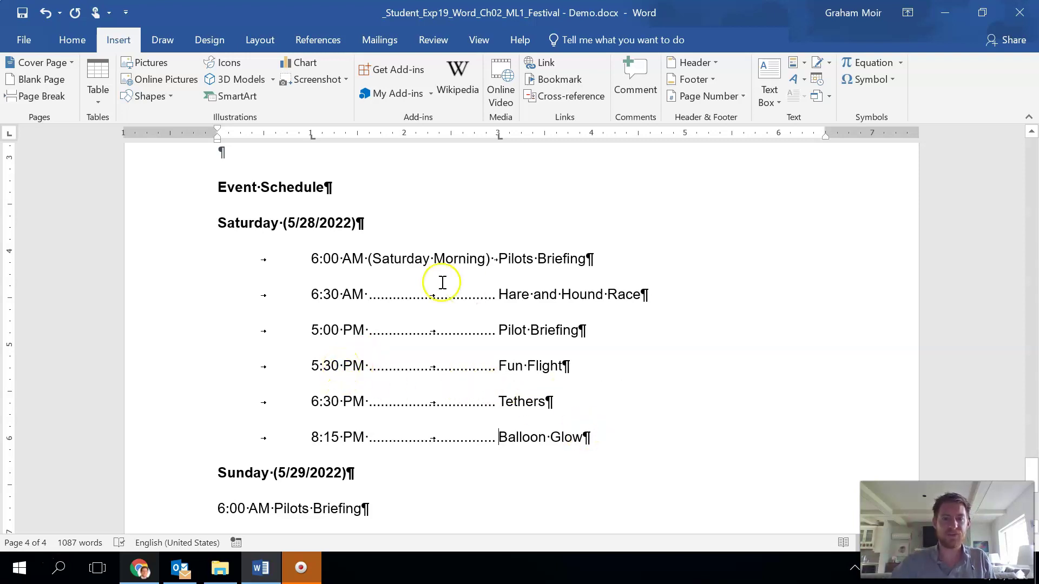
- Copy the formatting of the six Saturday event lines onto the five Sunday event lines with Format Painter
drag(605, 434, 164, 260)
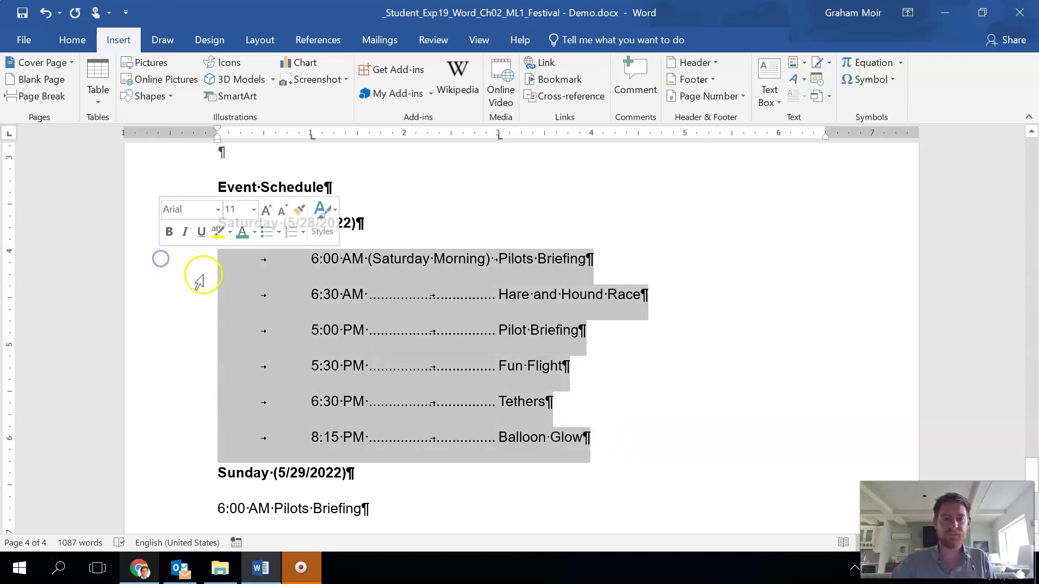
click(74, 41)
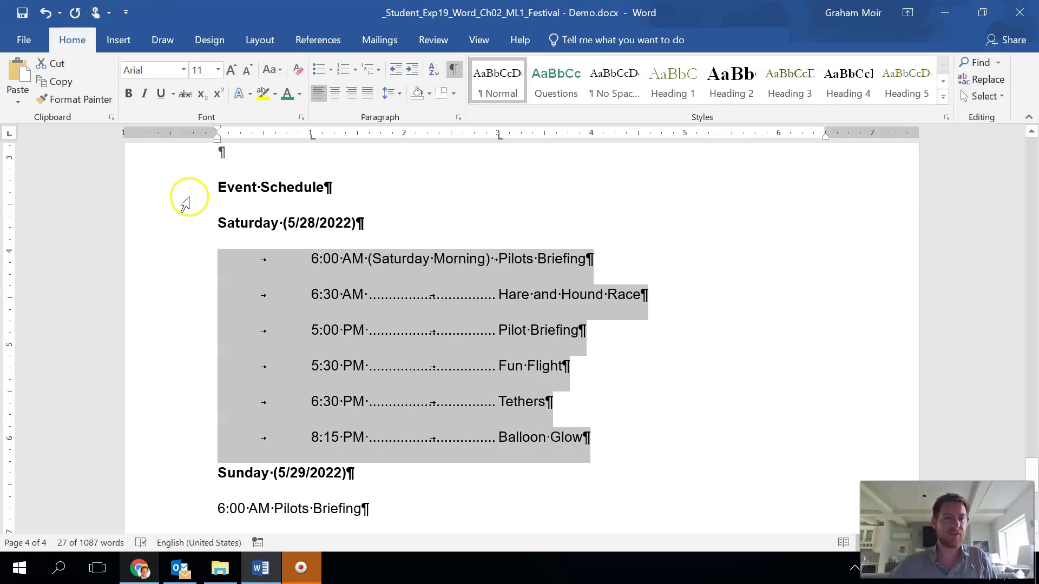
click(82, 102)
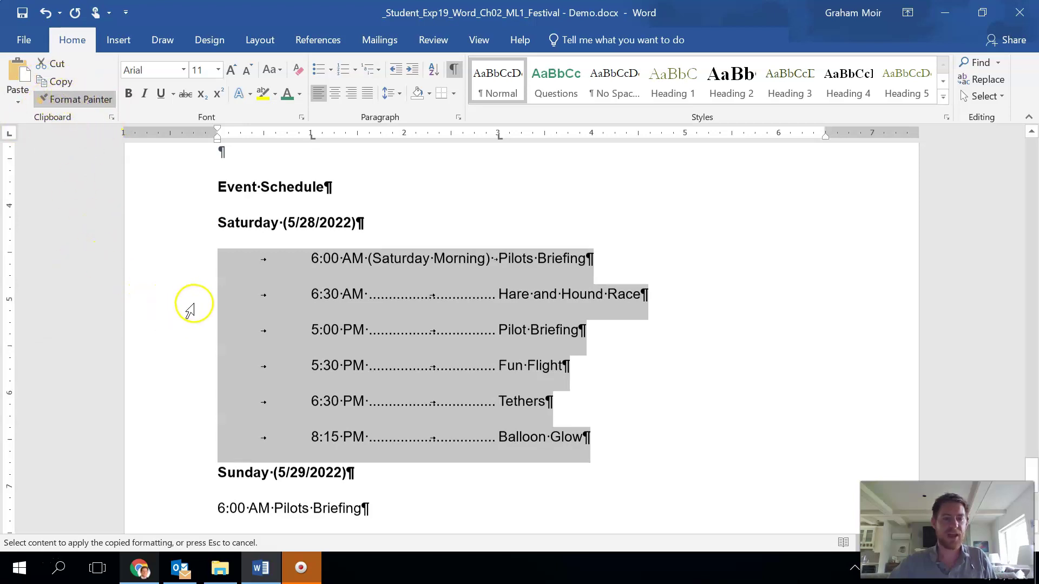
scroll(191, 265, down, 5)
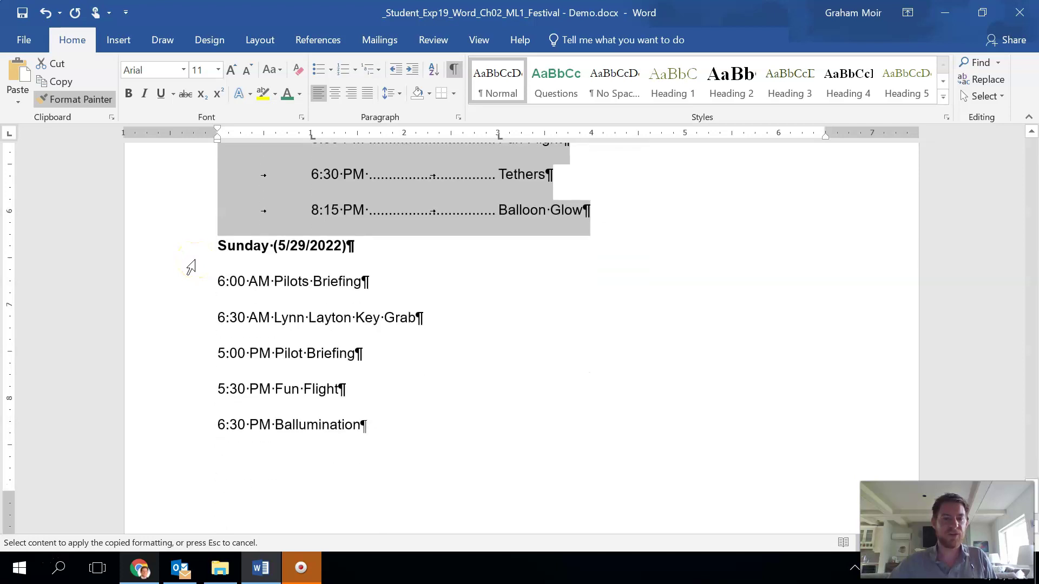
scroll(191, 266, down, 2)
scroll(190, 266, up, 1)
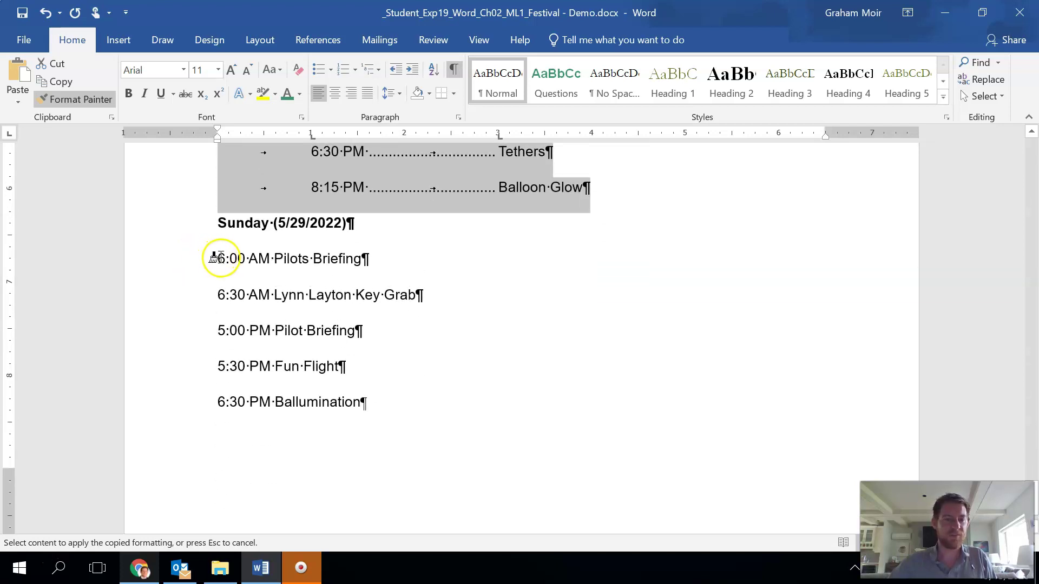
drag(215, 257, 515, 418)
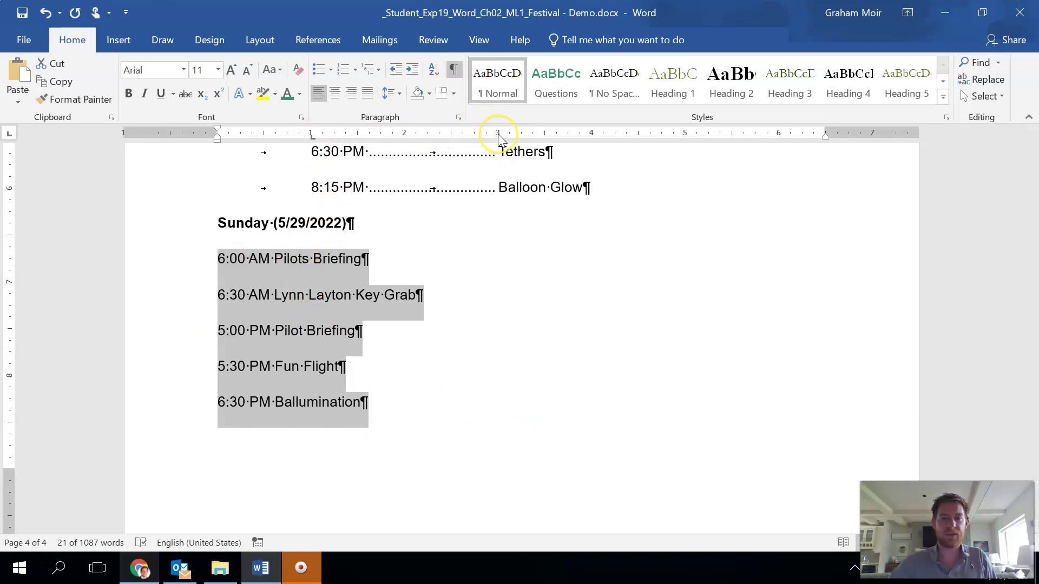
- Indent each of the five Sunday event lines to the 1" tab stop by inserting a tab before its time
click(216, 258)
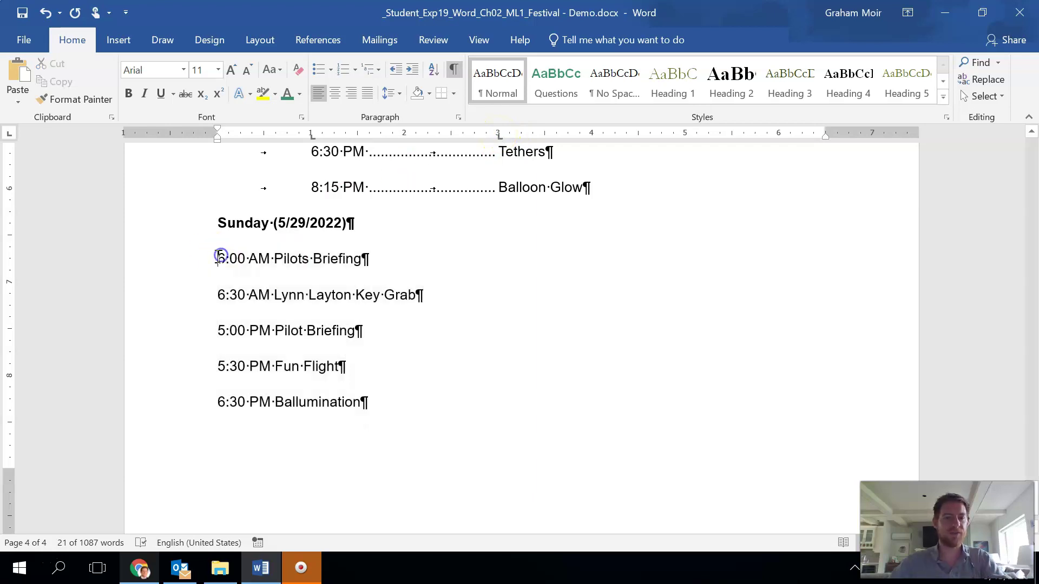
key(Tab)
click(216, 294)
key(Tab)
click(216, 330)
key(Tab)
click(215, 366)
key(Tab)
click(215, 401)
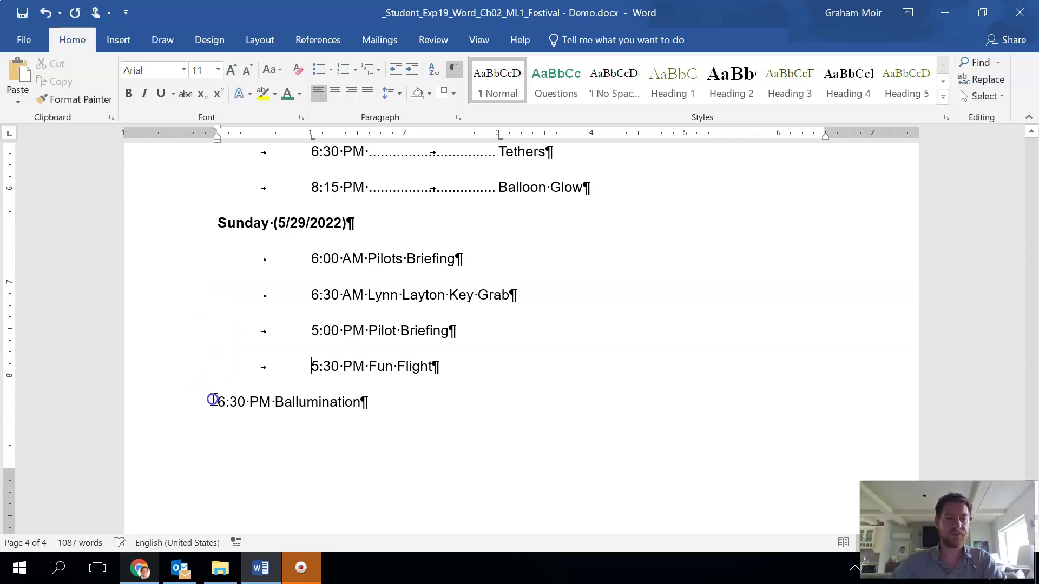
key(Tab)
- Insert a tab before each of the five Sunday event names to align them at the 3" dot-leader stop, and save the document
click(367, 259)
key(Tab)
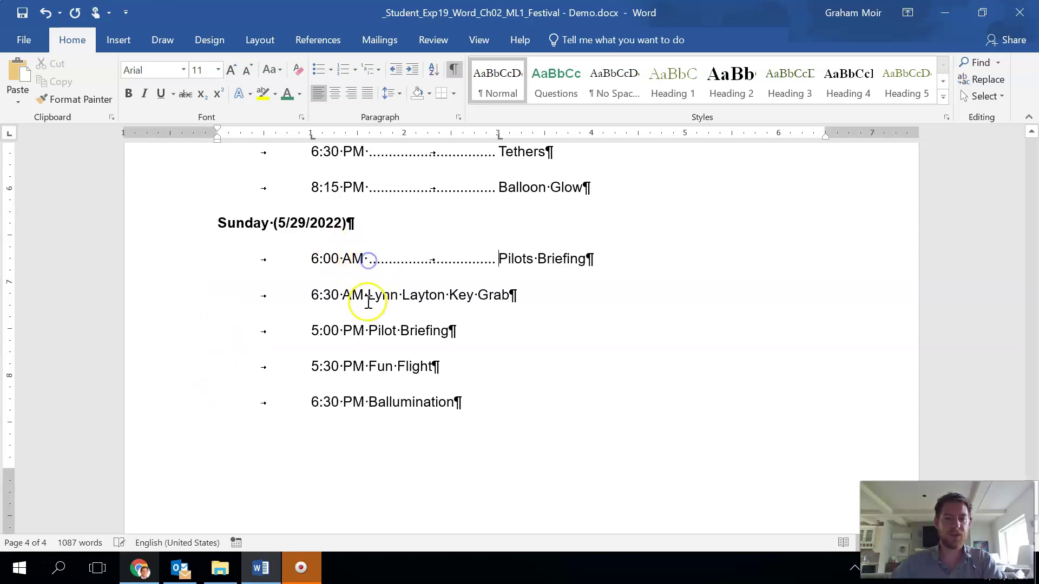
click(367, 297)
key(Tab)
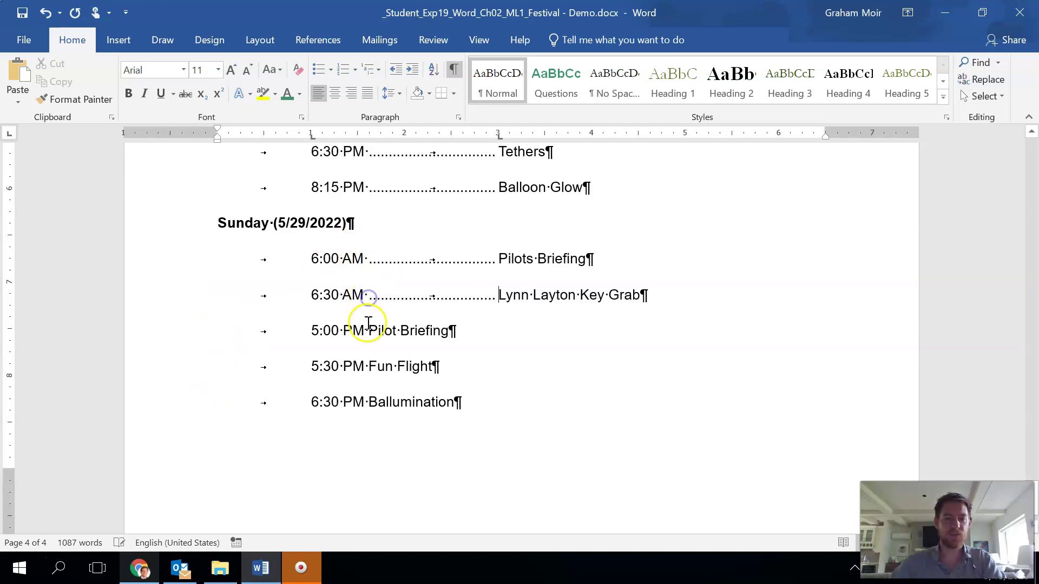
click(368, 330)
key(Tab)
click(368, 366)
key(Tab)
click(368, 402)
key(Tab)
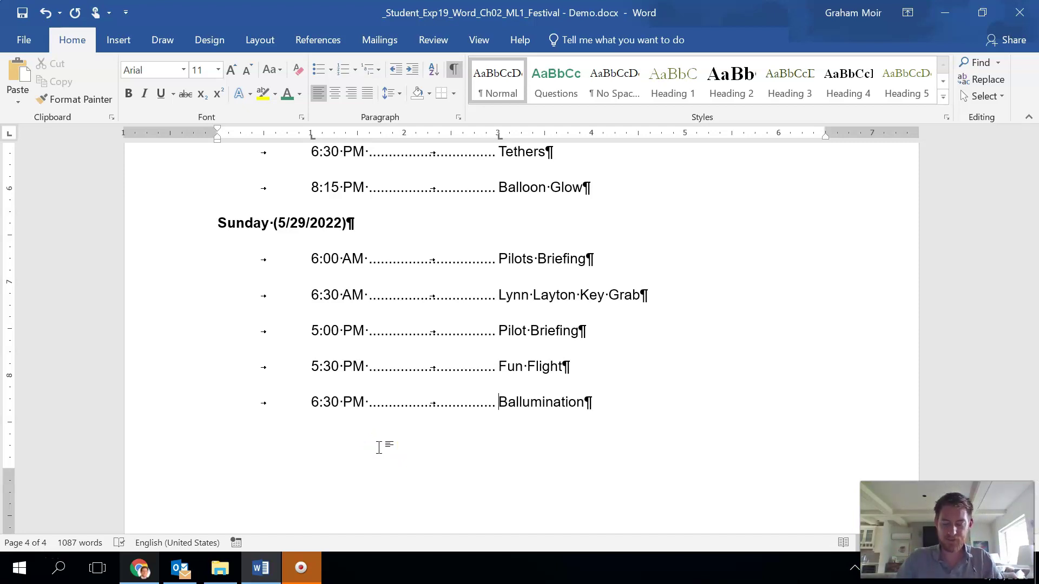
key(ctrl+s)
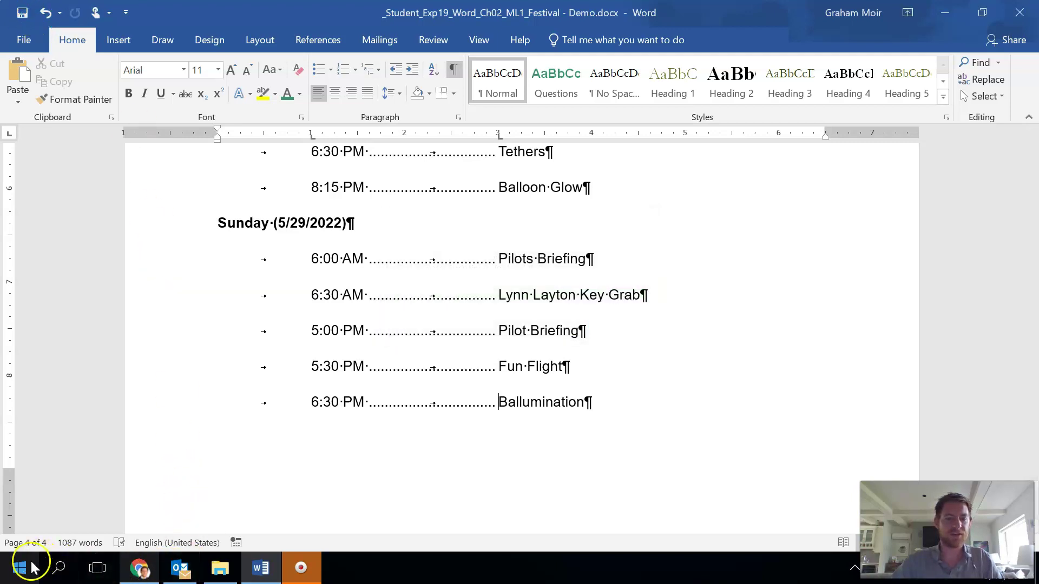